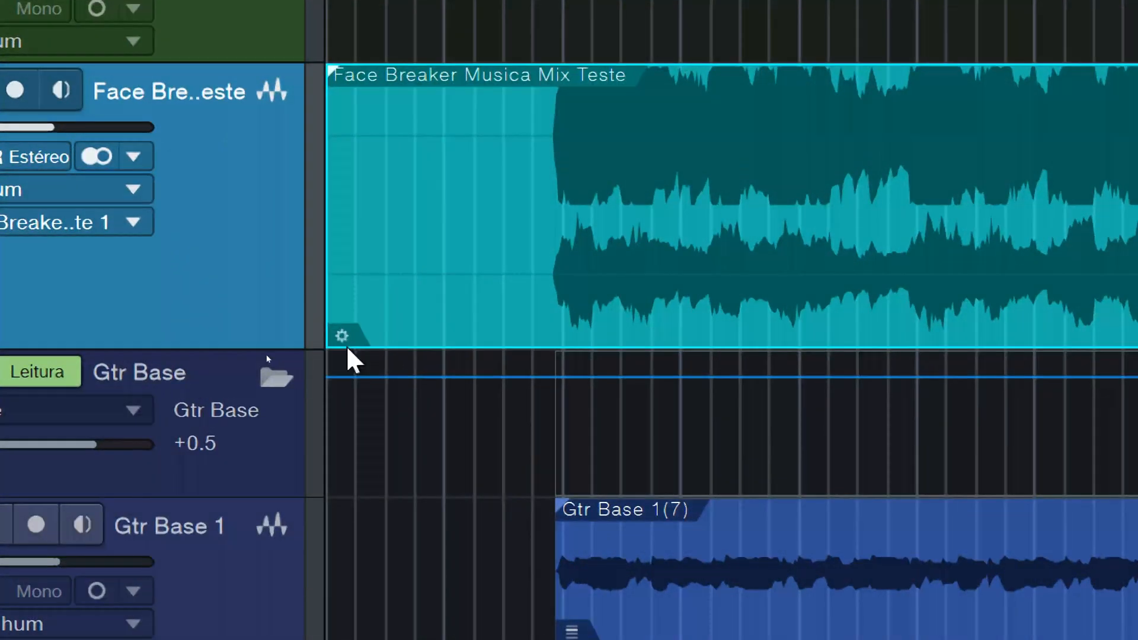
Step: Trim the start of the Face Breaker Musica Mix Teste event to 00002.01.04.55 and check the cache in the performance monitor
{"action": "left_click_drag", "start_coordinate": [330, 279], "coordinate": [473, 332]}
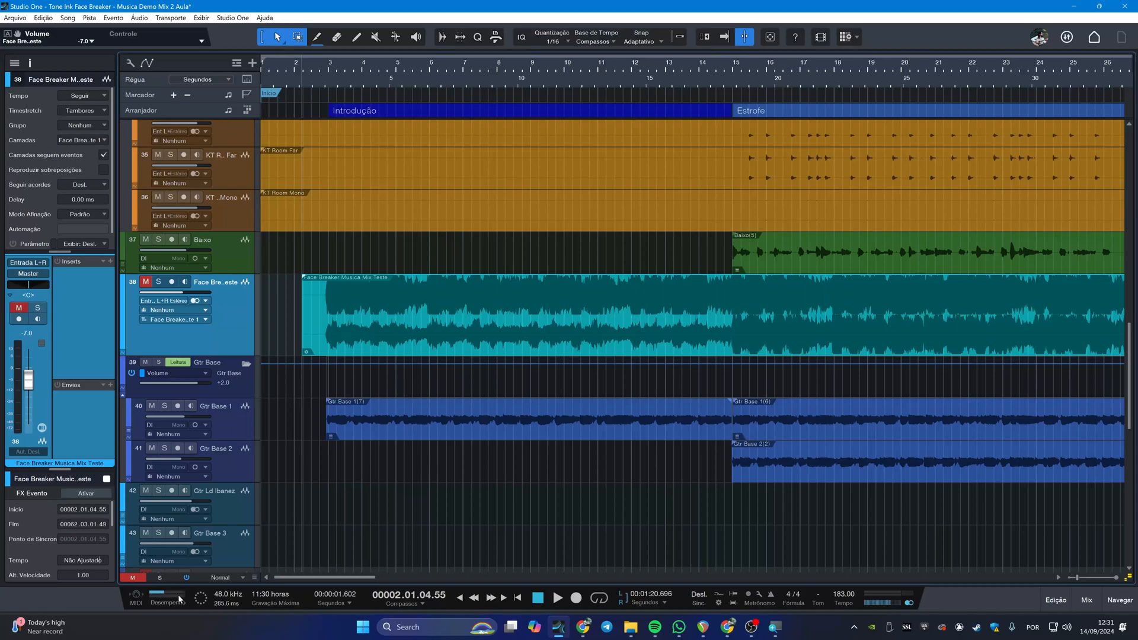
{"action": "left_click", "coordinate": [174, 597]}
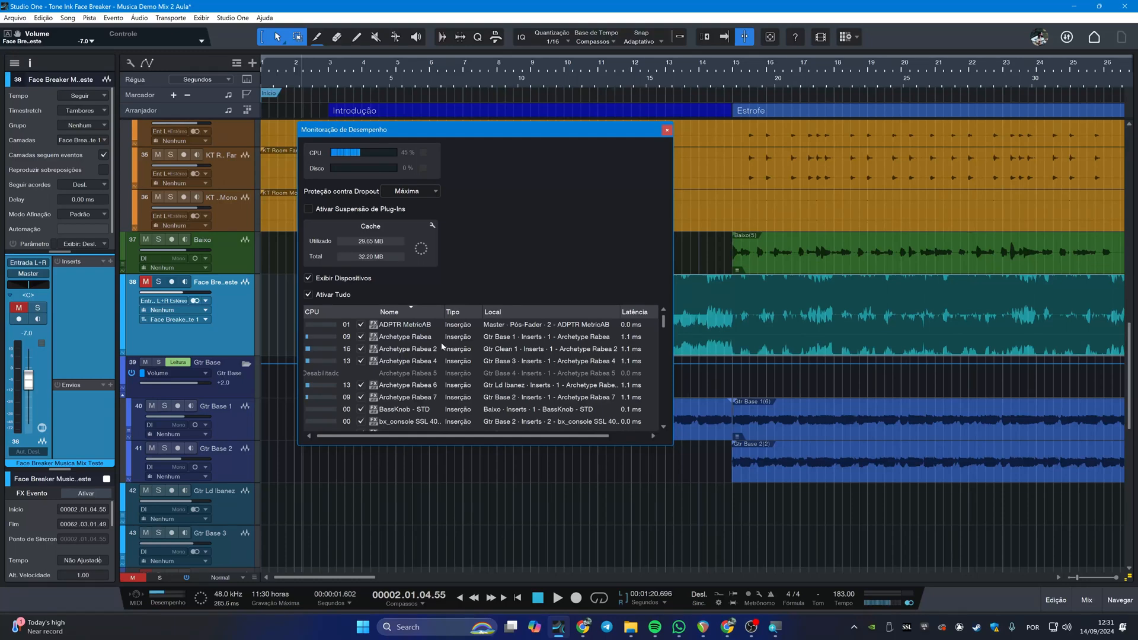
{"action": "left_click", "coordinate": [666, 130]}
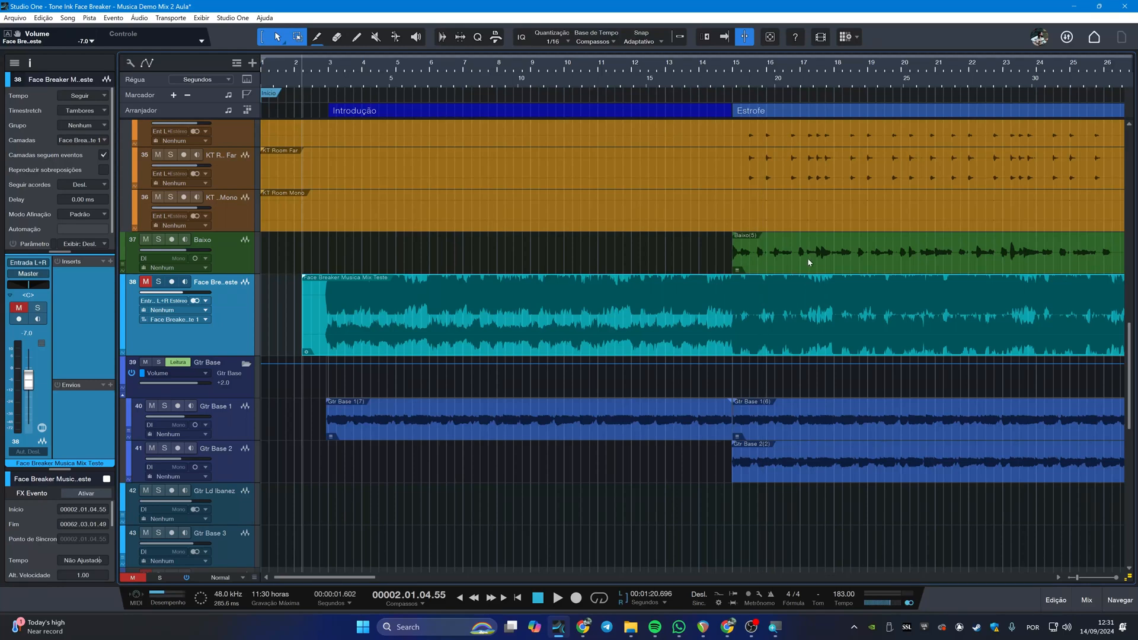
Step: Enlarge the tracks and transpose the first Baixo event, in the Estrofe section, by -2 semitones
{"action": "key", "text": "w"}
{"action": "key", "text": "w"}
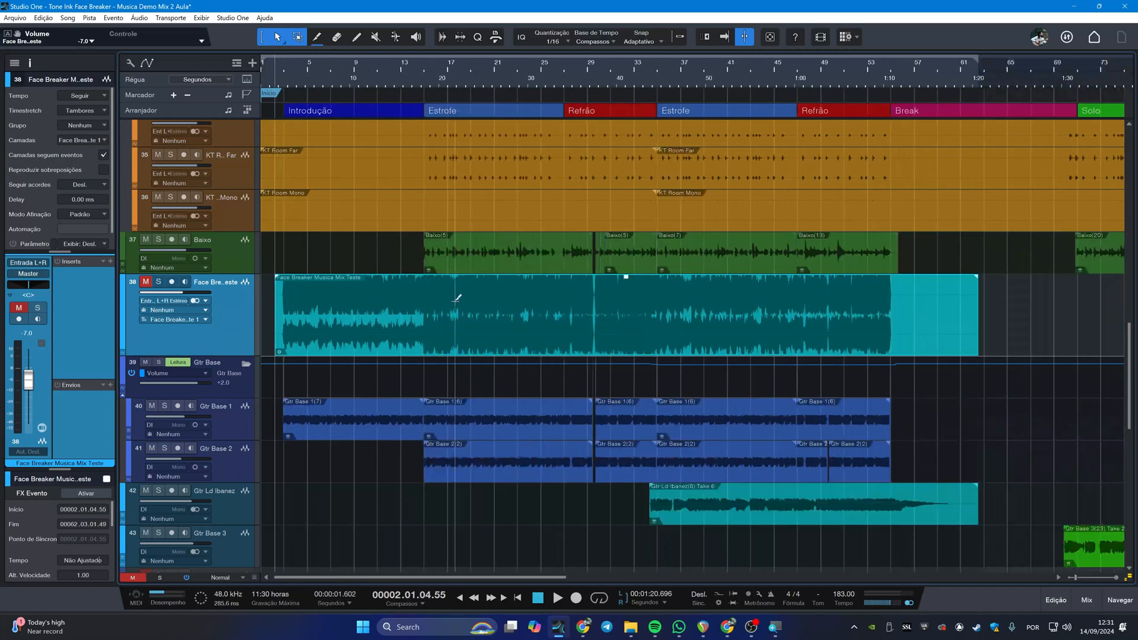
{"action": "key", "text": "shift+e"}
{"action": "left_click_drag", "start_coordinate": [224, 270], "coordinate": [224, 380]}
{"action": "left_click", "coordinate": [476, 293]}
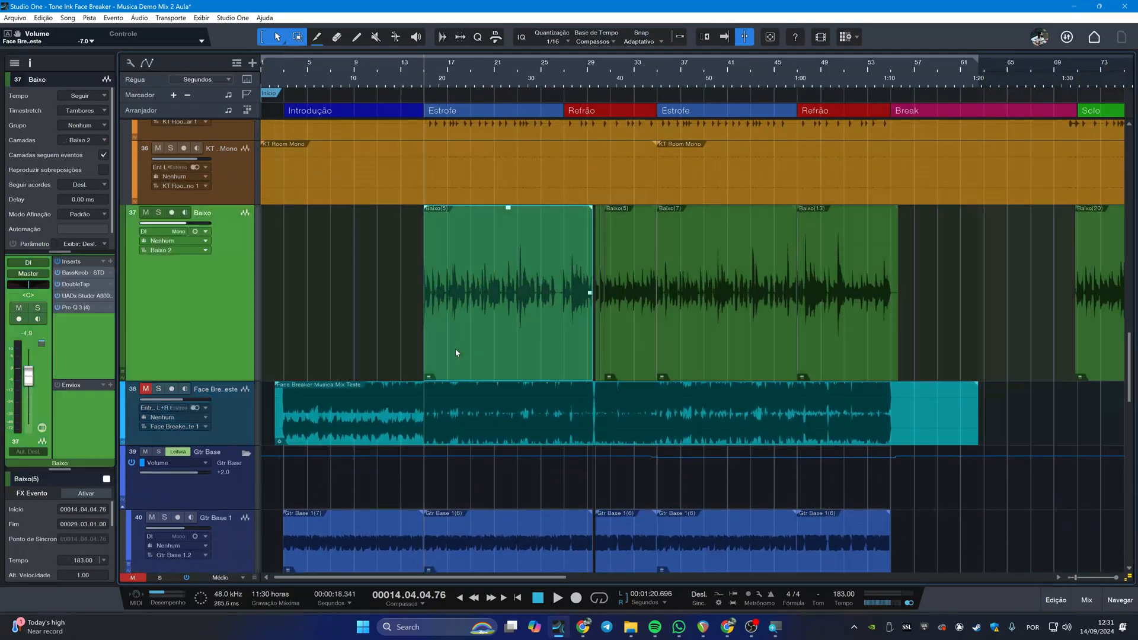
{"action": "right_click", "coordinate": [476, 293]}
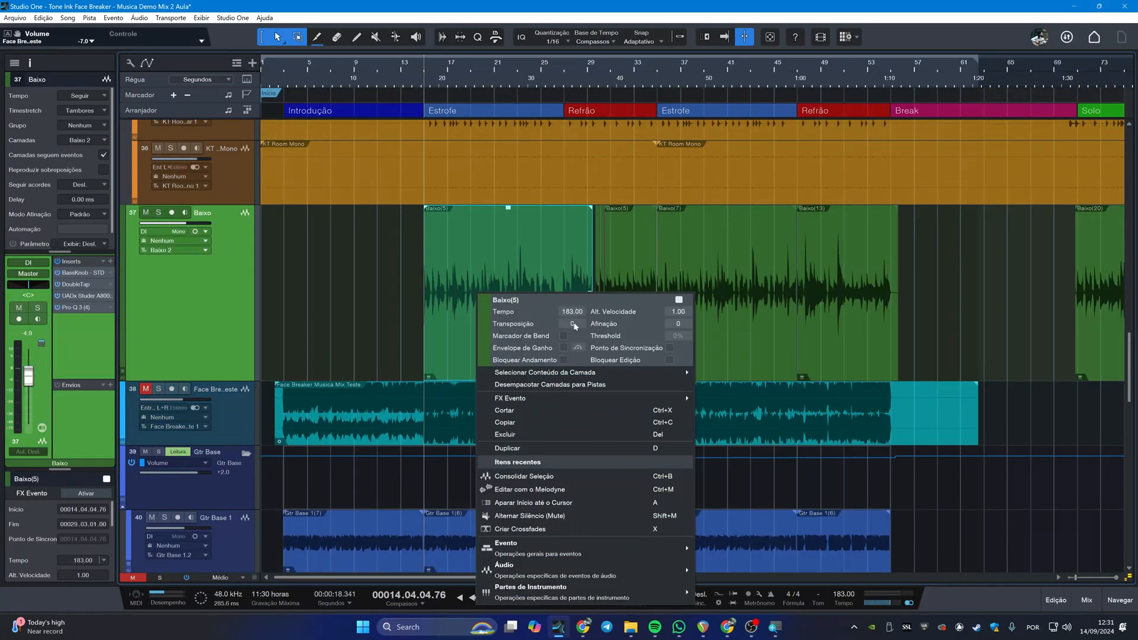
{"action": "left_click", "coordinate": [335, 284]}
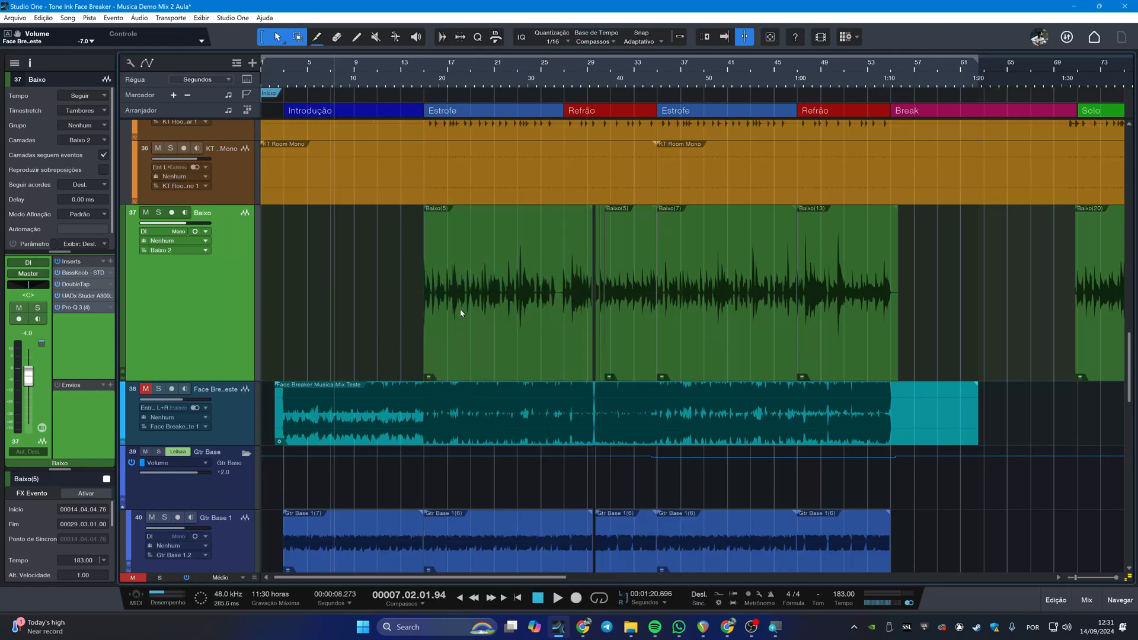
{"action": "right_click", "coordinate": [469, 312]}
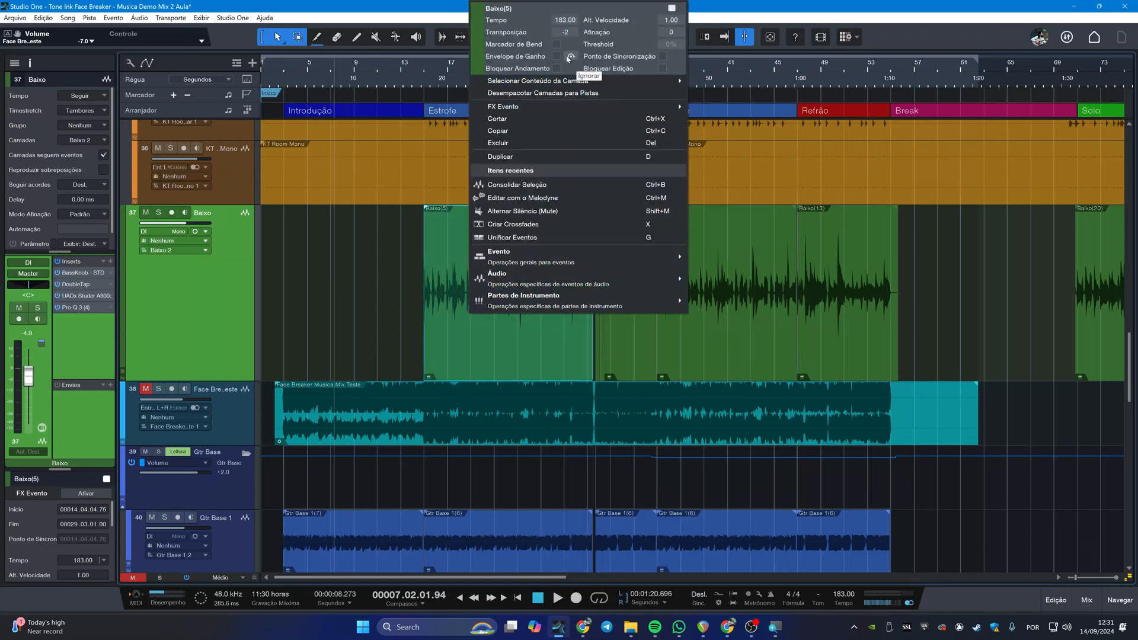
{"action": "left_click", "coordinate": [421, 42]}
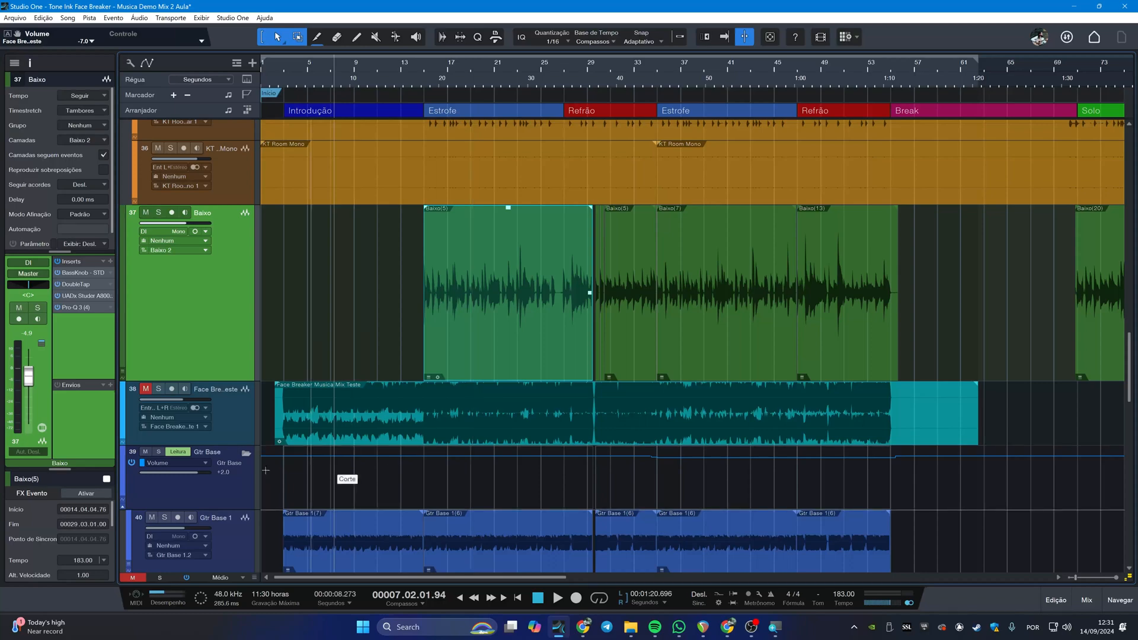
Step: Check the performance monitor, and undo the bass event's transposition and the start trim of the Face Breaker event
{"action": "left_click", "coordinate": [166, 595]}
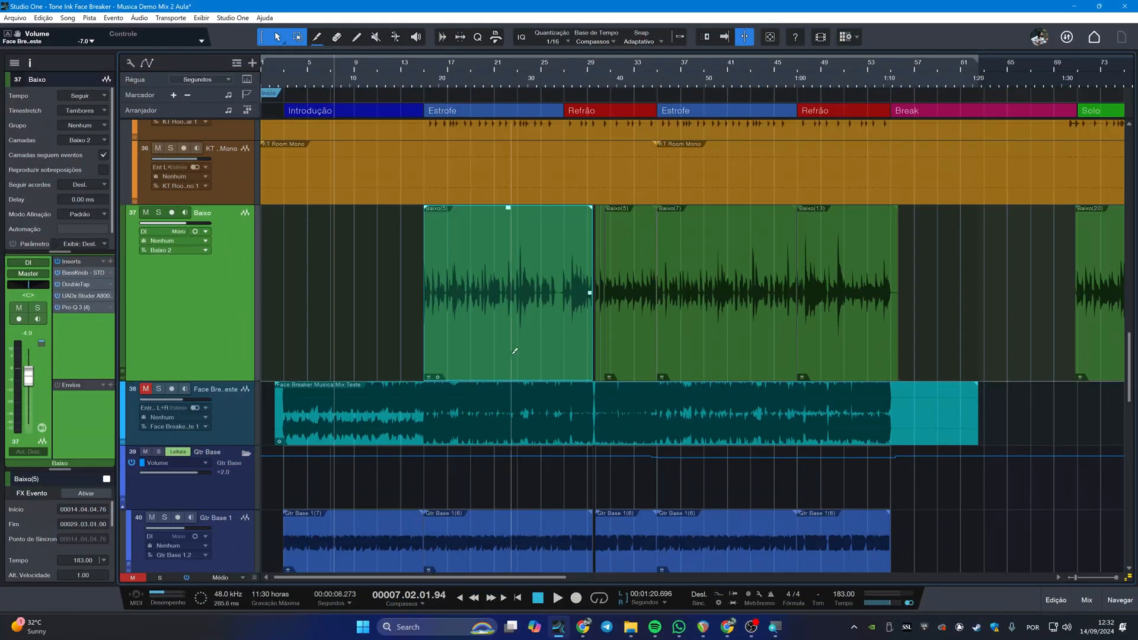
{"action": "key", "text": "ctrl+z"}
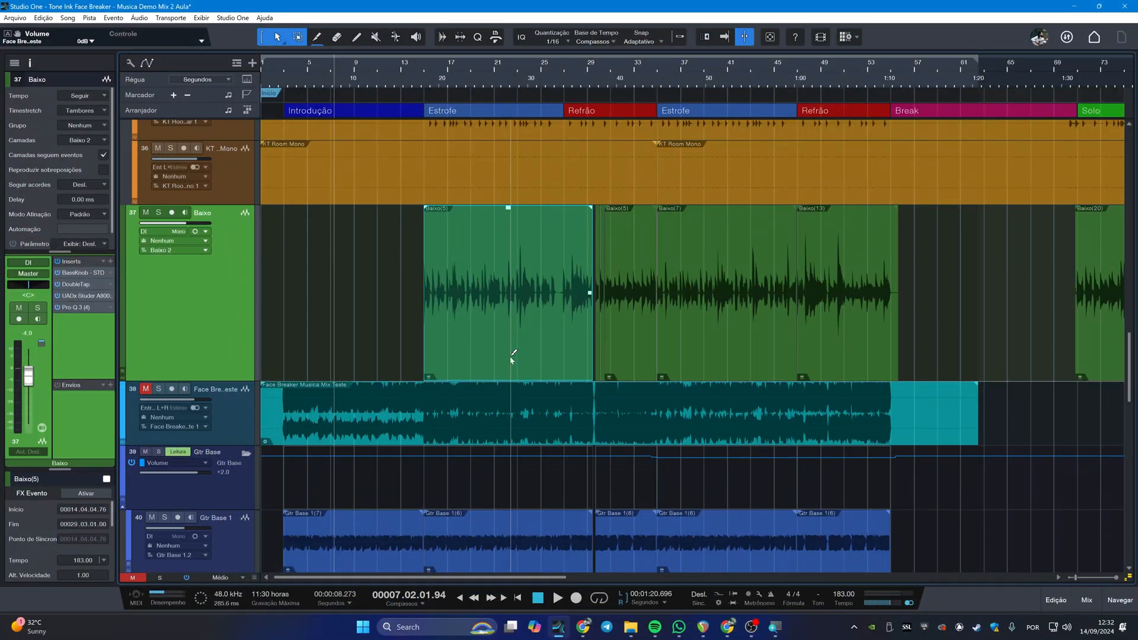
Step: Enlarge the Baixo track and split its last event before the Break section at 00051.03.04.53
{"action": "scroll", "coordinate": [635, 355], "scroll_direction": "right", "scroll_amount": 6}
{"action": "scroll", "coordinate": [719, 348], "scroll_direction": "up", "scroll_amount": 2}
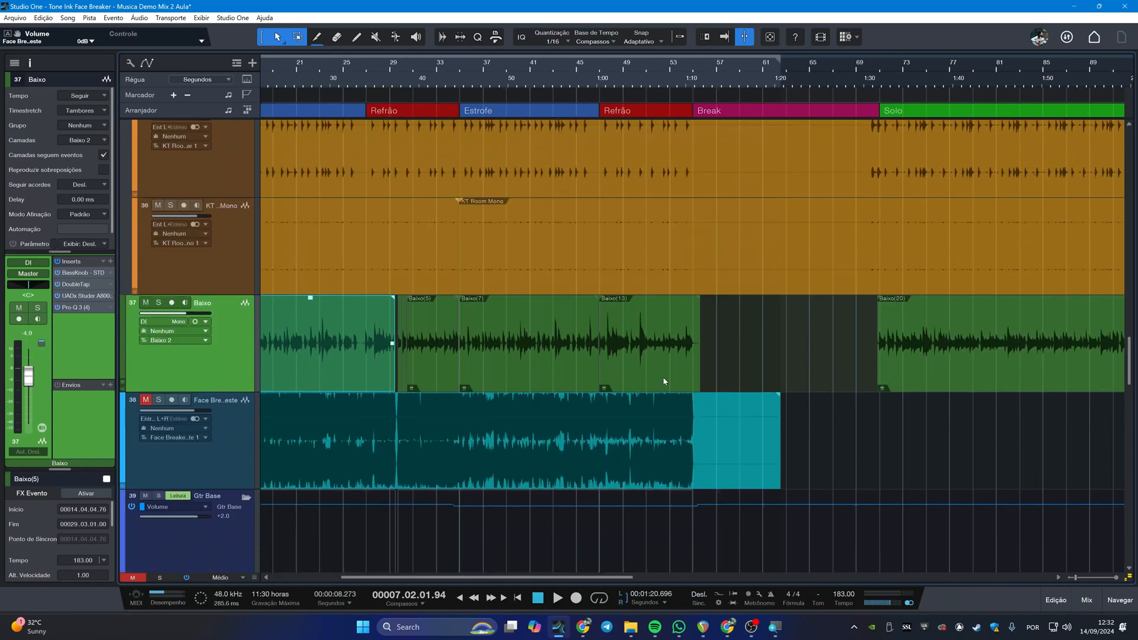
{"action": "left_click_drag", "start_coordinate": [208, 391], "coordinate": [213, 525]}
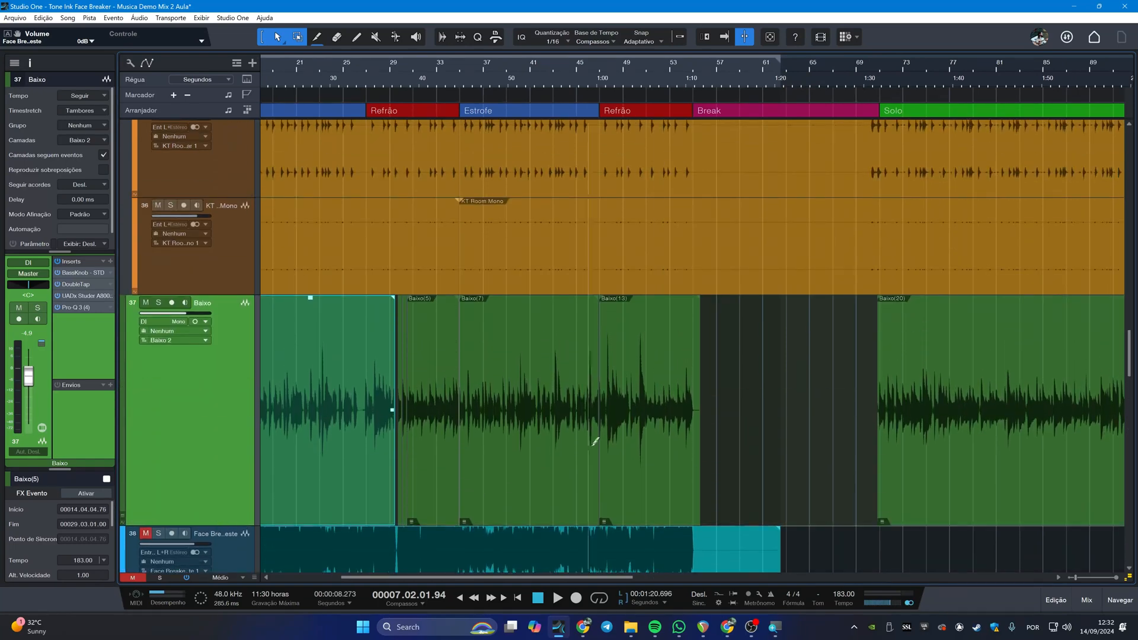
{"action": "scroll", "coordinate": [601, 441], "scroll_direction": "up", "scroll_amount": 4}
{"action": "scroll", "coordinate": [797, 439], "scroll_direction": "up", "scroll_amount": 2}
{"action": "scroll", "coordinate": [788, 443], "scroll_direction": "right", "scroll_amount": 2}
{"action": "scroll", "coordinate": [748, 440], "scroll_direction": "right", "scroll_amount": 5}
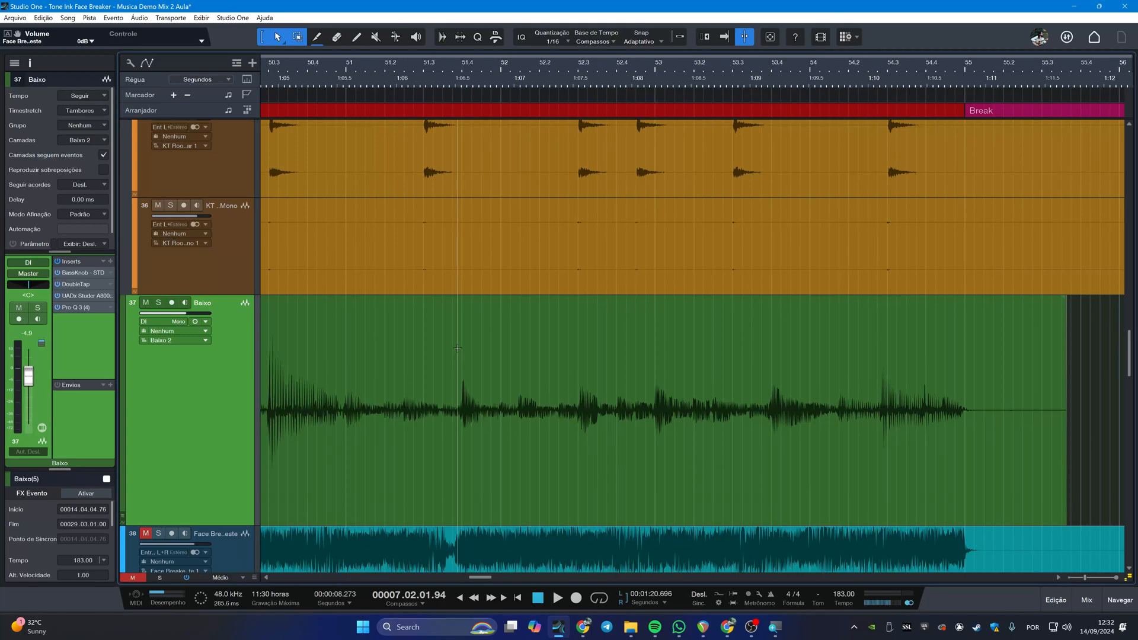
{"action": "left_click", "coordinate": [457, 351], "text": "alt"}
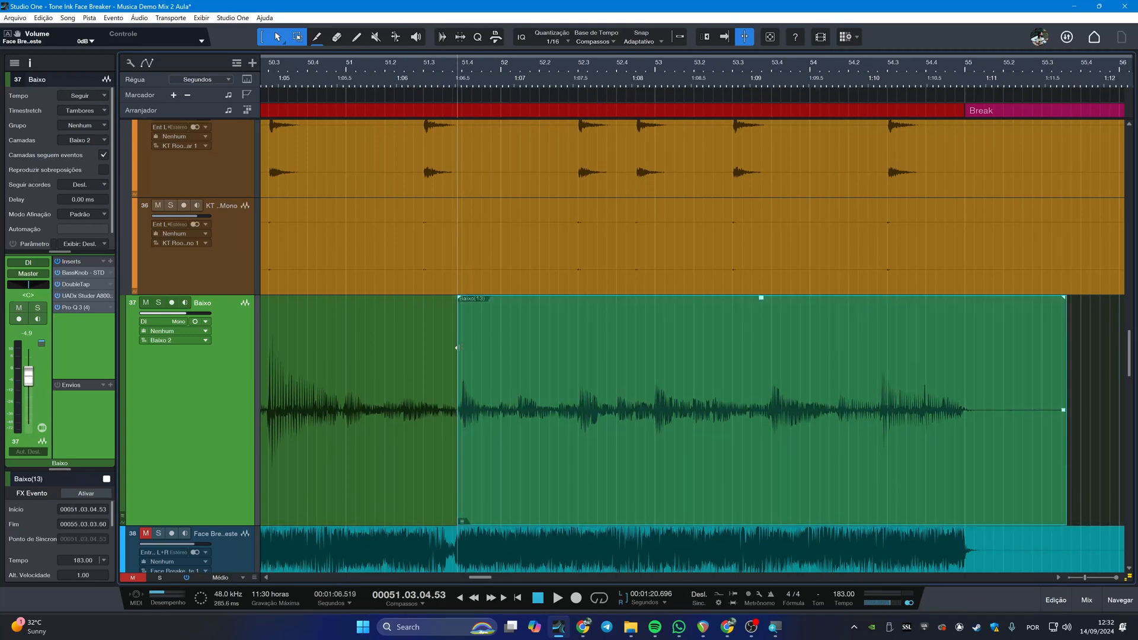
Step: Trim the end of the new bass event to 00054.04.04.74 and split it at 00054.02.03.70
{"action": "left_click_drag", "start_coordinate": [1064, 425], "coordinate": [967, 429]}
{"action": "left_click", "coordinate": [875, 363], "text": "ctrl"}
{"action": "scroll", "coordinate": [928, 466], "scroll_direction": "right", "scroll_amount": 2}
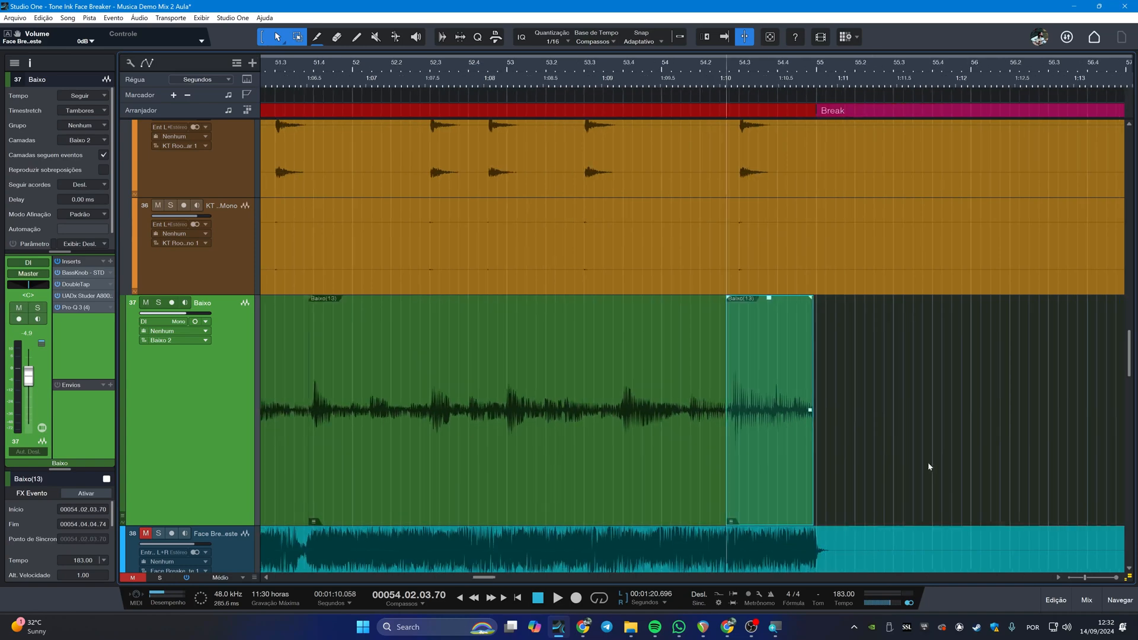
Step: Time-stretch the last short bass event before Break to end at 00055.03.01.25, and undo the stretch
{"action": "scroll", "coordinate": [831, 407], "scroll_direction": "up", "scroll_amount": 6}
{"action": "scroll", "coordinate": [727, 454], "scroll_direction": "down", "scroll_amount": 3}
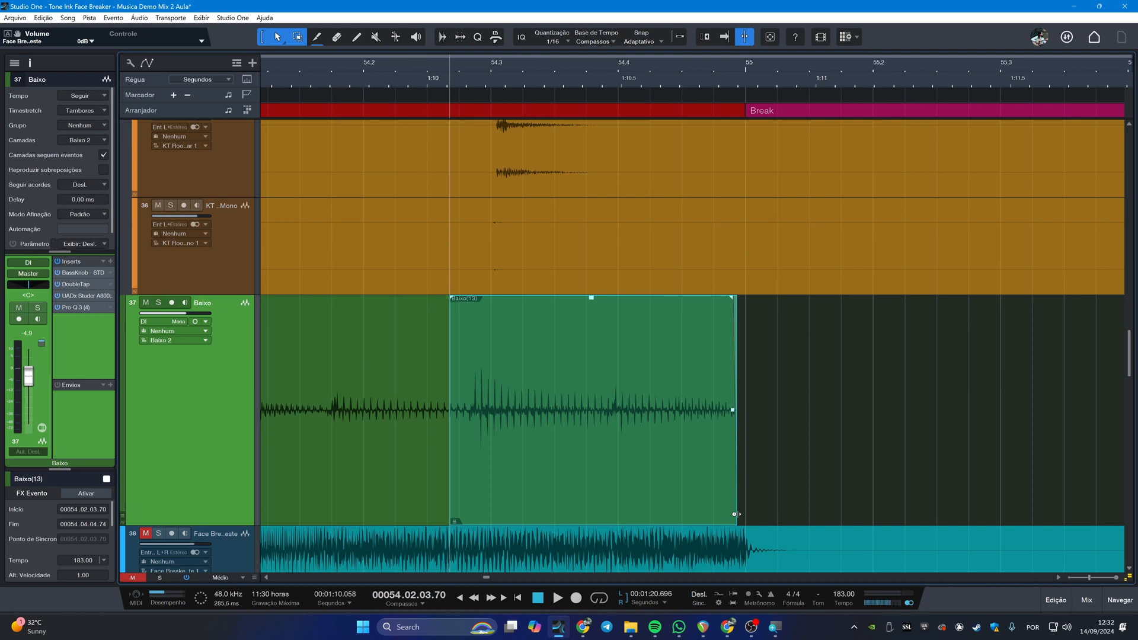
{"action": "left_click_drag", "start_coordinate": [734, 514], "coordinate": [1007, 490]}
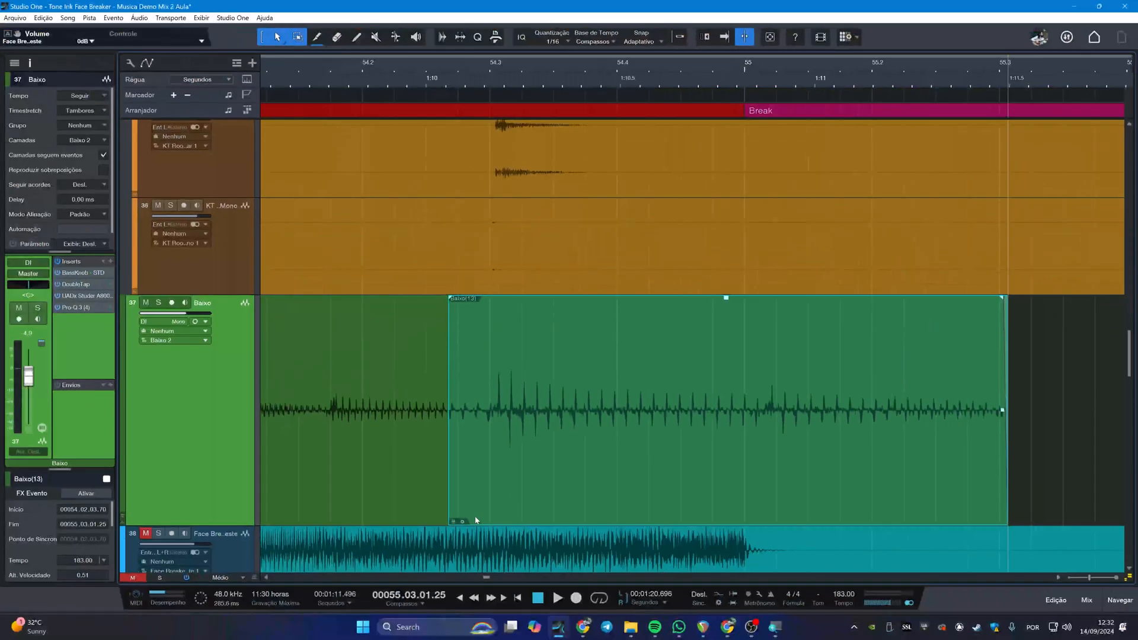
{"action": "key", "text": "ctrl+z"}
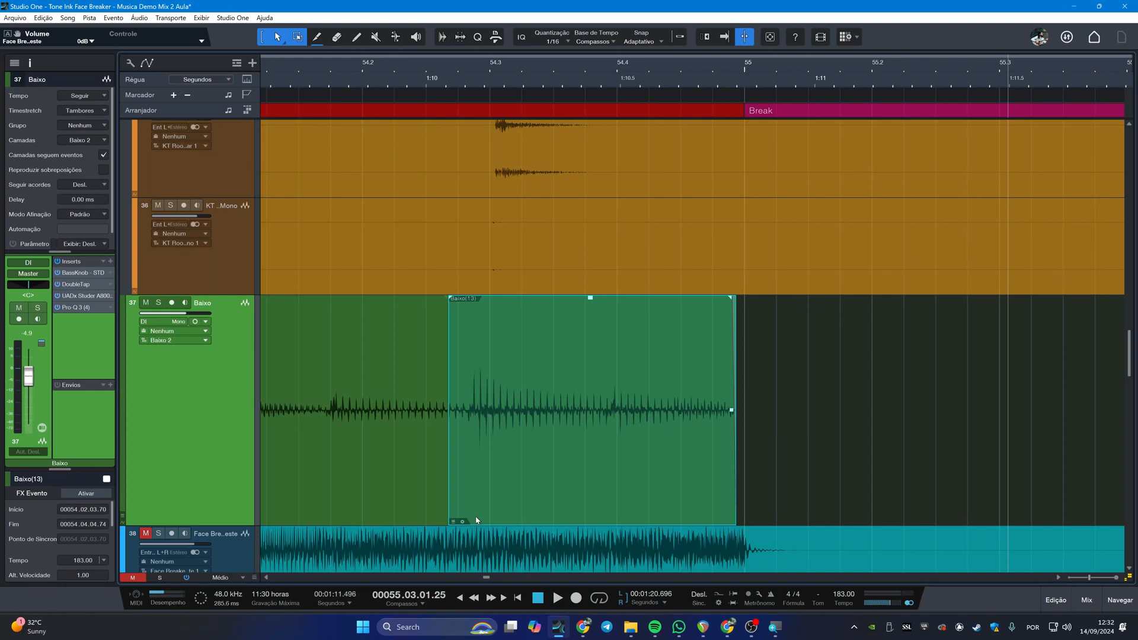
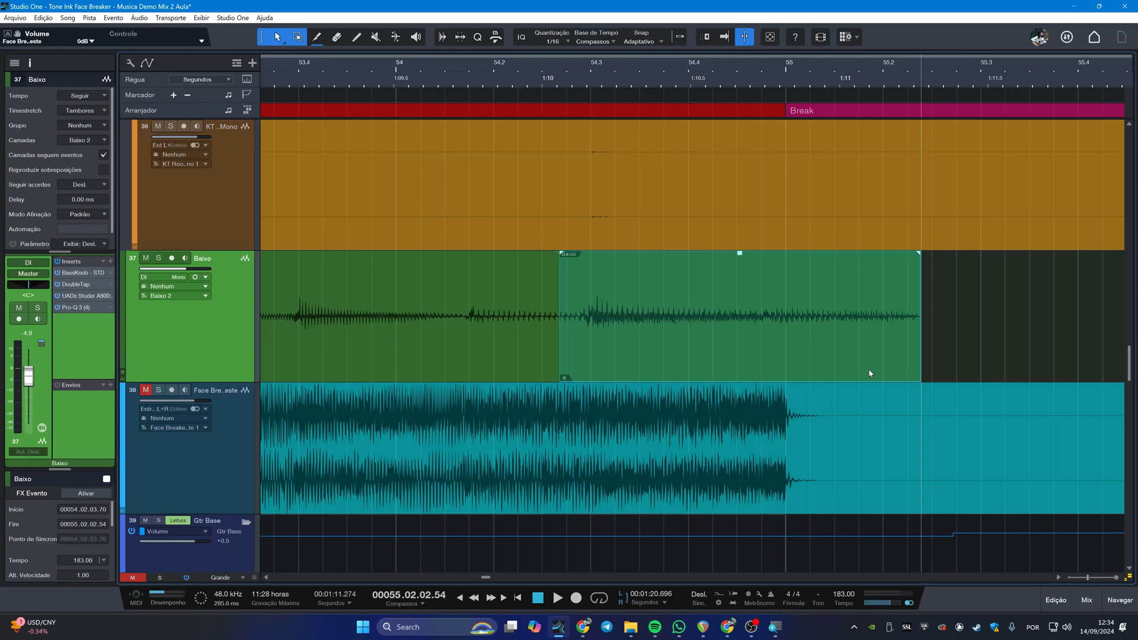
Step: Check the used and total cache size in the performance monitor
{"action": "scroll", "coordinate": [869, 374], "scroll_direction": "down", "scroll_amount": 10}
{"action": "scroll", "coordinate": [690, 483], "scroll_direction": "left", "scroll_amount": 10}
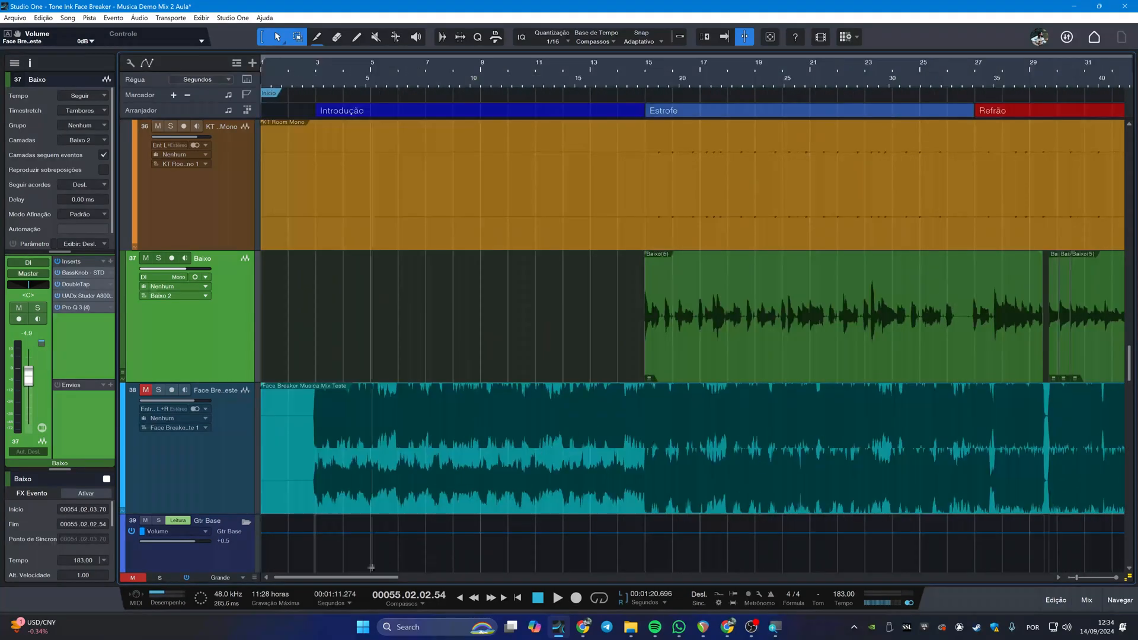
{"action": "left_click", "coordinate": [168, 596]}
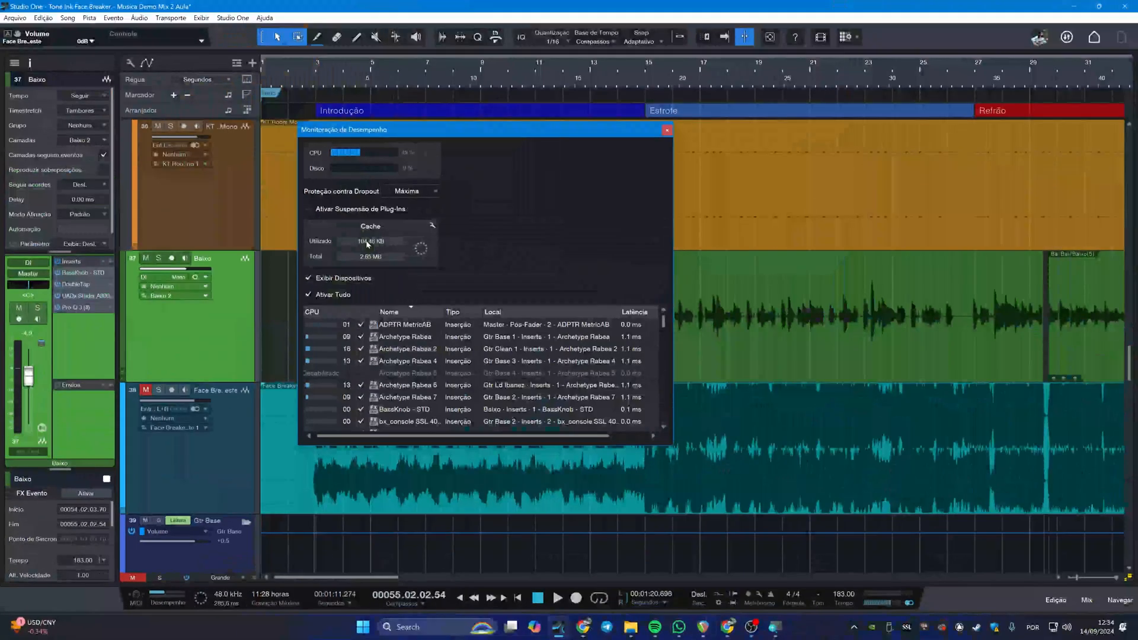
{"action": "left_click", "coordinate": [667, 130]}
Step: Undo the consolidation and the time stretch of the last short bass event before the Break section
{"action": "scroll", "coordinate": [591, 363], "scroll_direction": "down", "scroll_amount": 4}
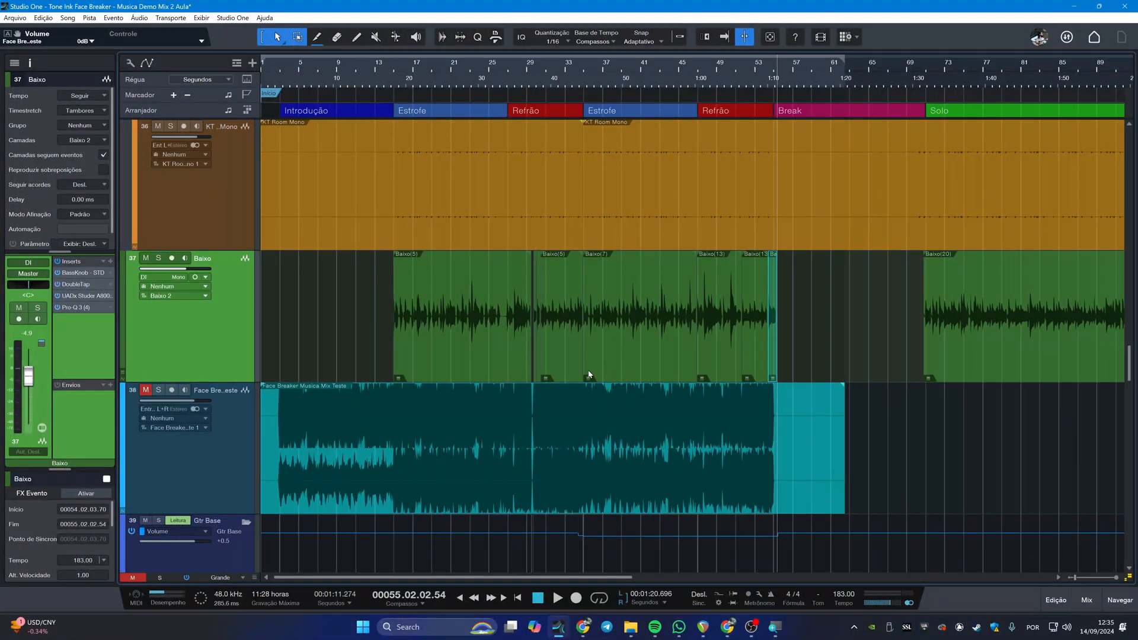
{"action": "left_click", "coordinate": [590, 375]}
{"action": "scroll", "coordinate": [848, 417], "scroll_direction": "up", "scroll_amount": 6}
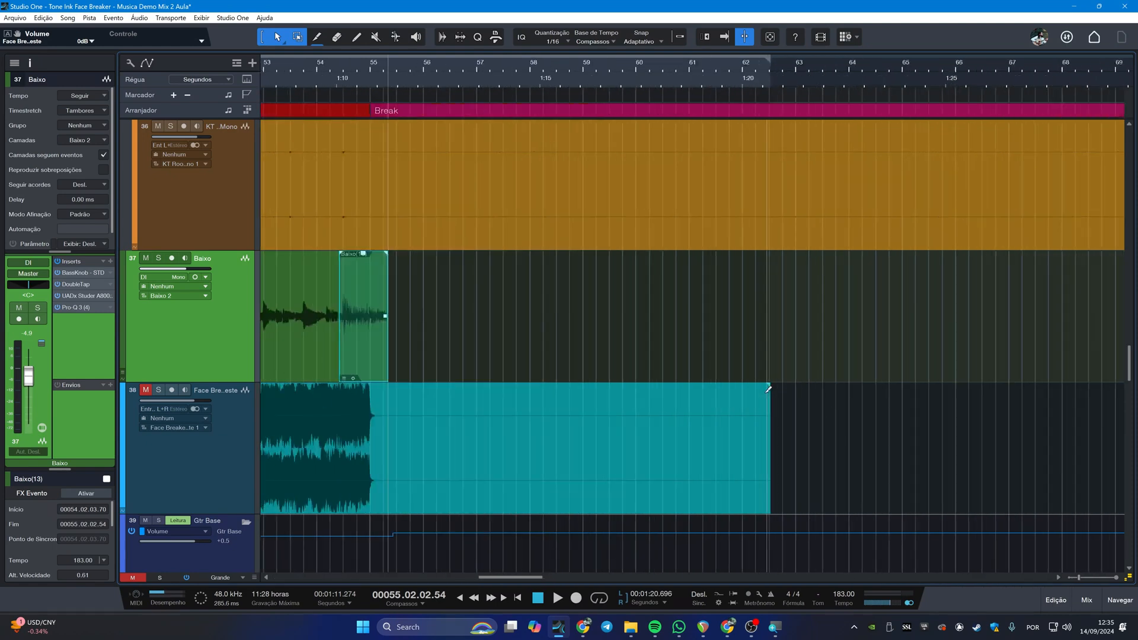
{"action": "key", "text": "ctrl+z"}
{"action": "scroll", "coordinate": [541, 424], "scroll_direction": "down", "scroll_amount": 8}
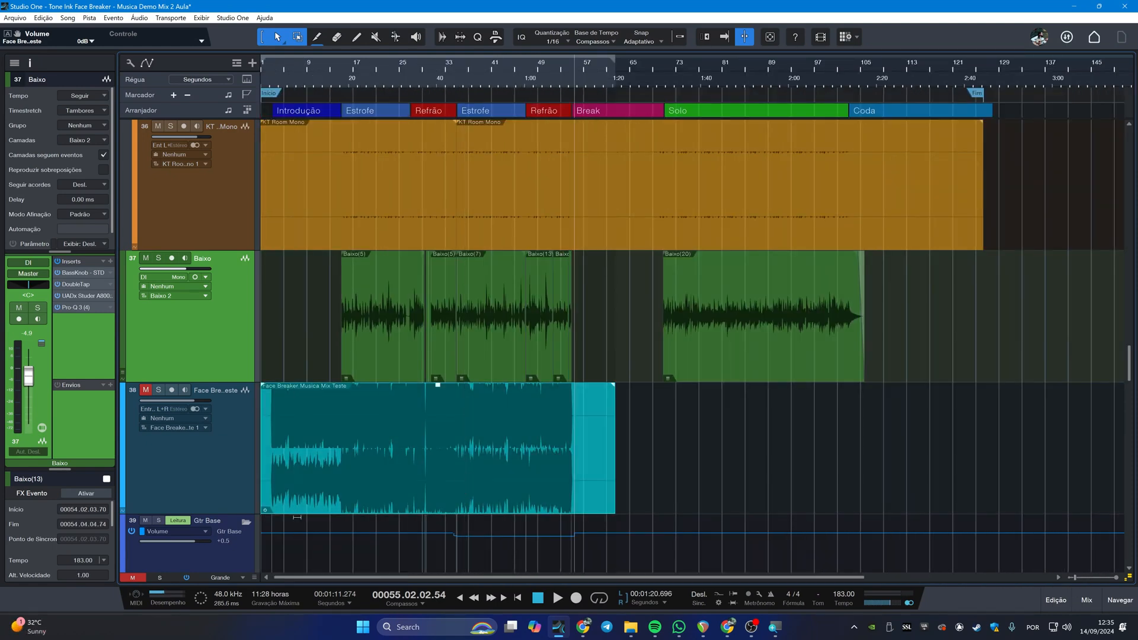
Step: Duplicate the Face Breaker Musica Mix Teste event twice, placing the copies directly after the original
{"action": "scroll", "coordinate": [308, 513], "scroll_direction": "up", "scroll_amount": 2}
{"action": "scroll", "coordinate": [308, 513], "scroll_direction": "up", "scroll_amount": 1}
{"action": "scroll", "coordinate": [308, 510], "scroll_direction": "down", "scroll_amount": 2}
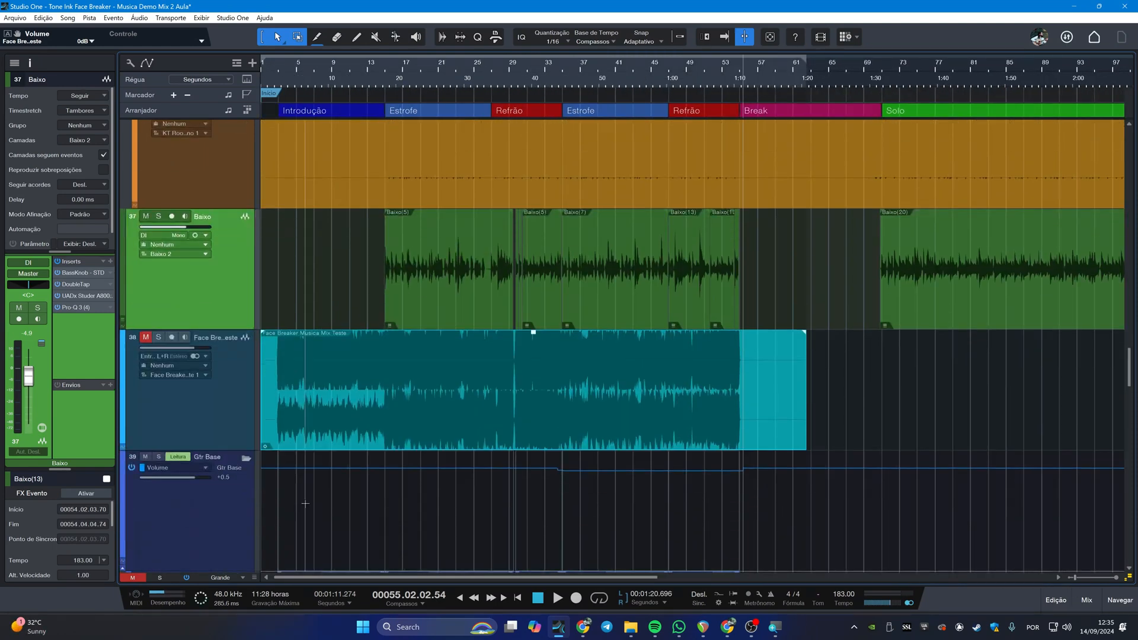
{"action": "scroll", "coordinate": [305, 510], "scroll_direction": "down", "scroll_amount": 2}
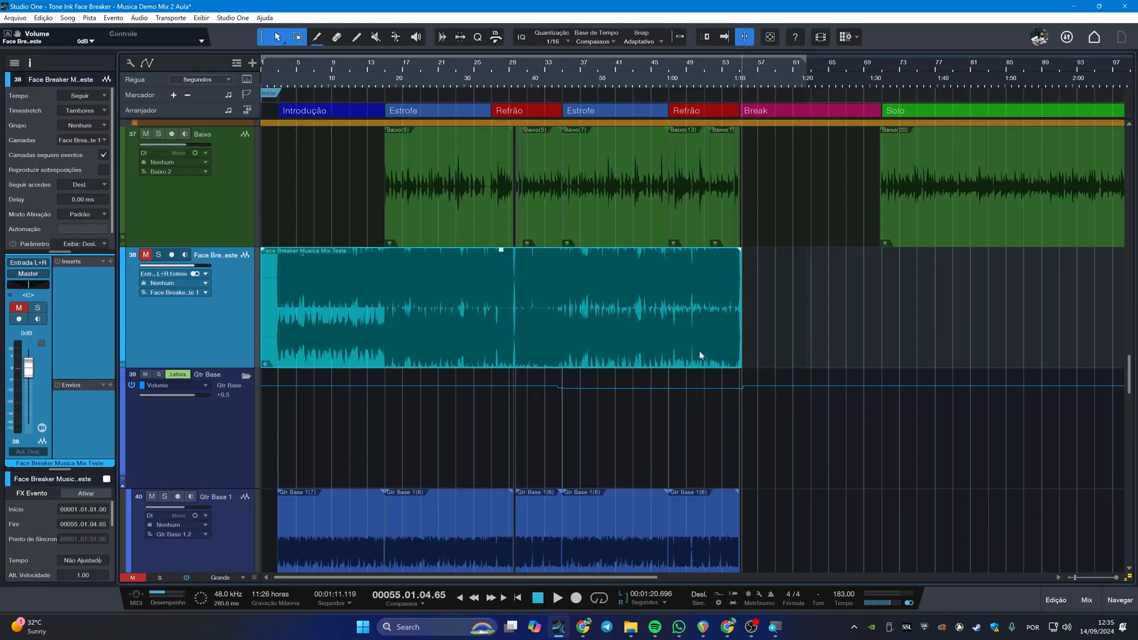
{"action": "key", "text": "d"}
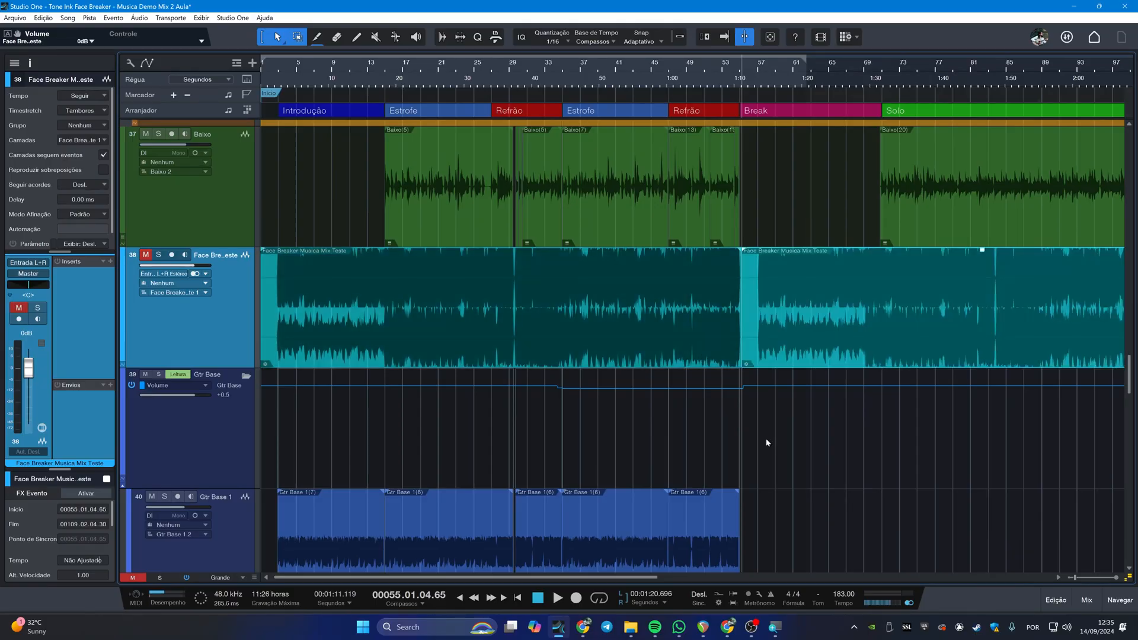
Step: Check the cache in the performance monitor and undo both duplications of the Face Breaker event
{"action": "left_click", "coordinate": [166, 595]}
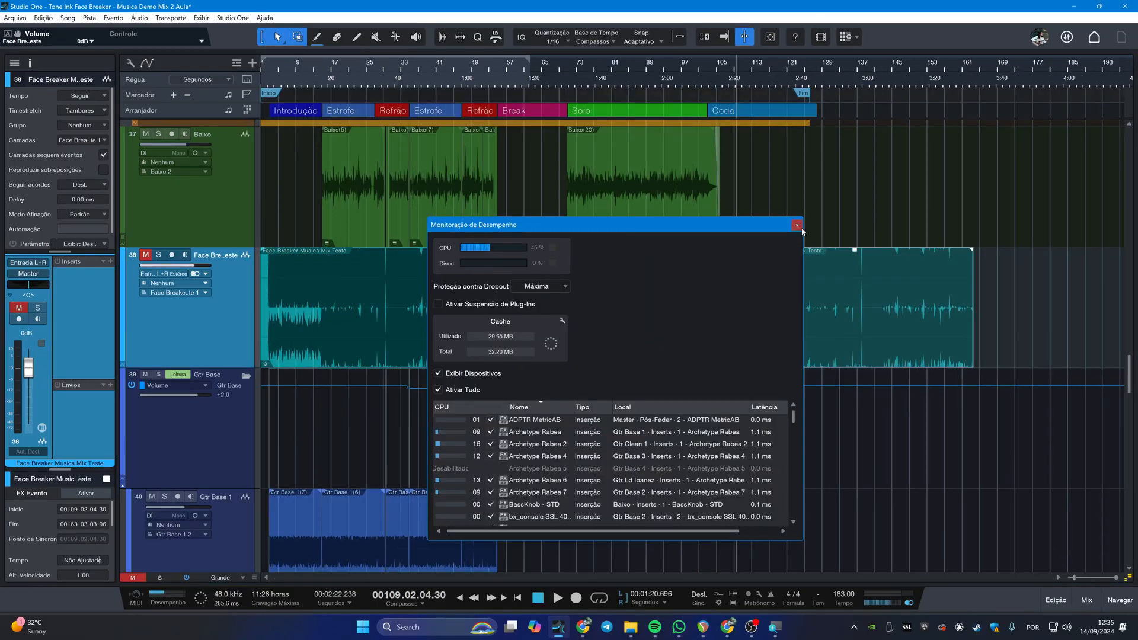
{"action": "left_click", "coordinate": [797, 225]}
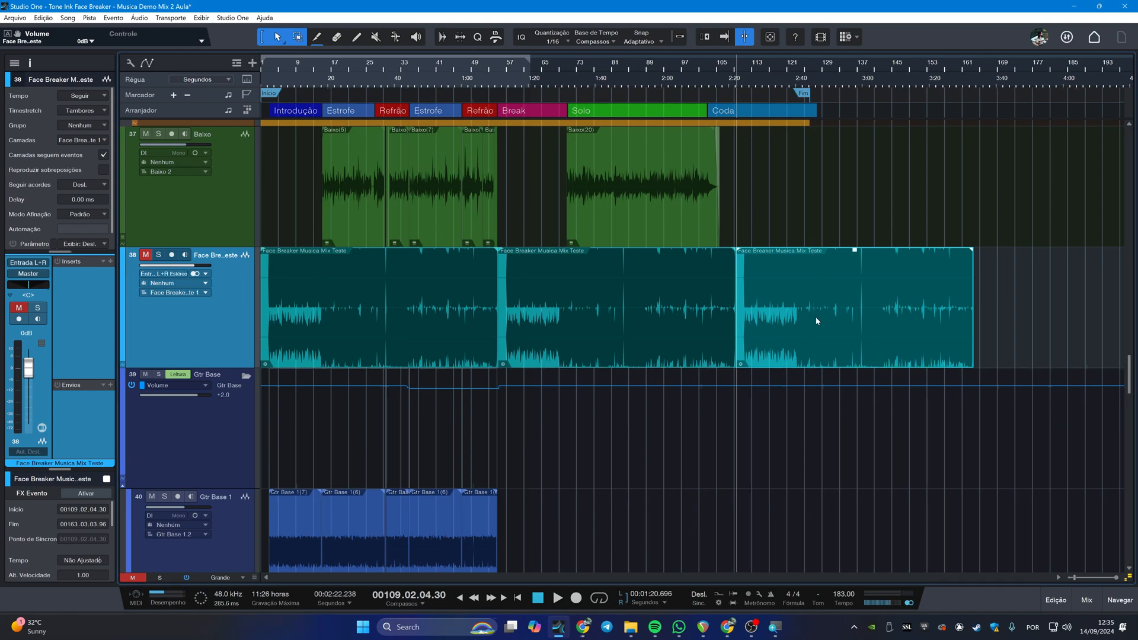
{"action": "key", "text": "ctrl+z"}
{"action": "key", "text": "ctrl+z"}
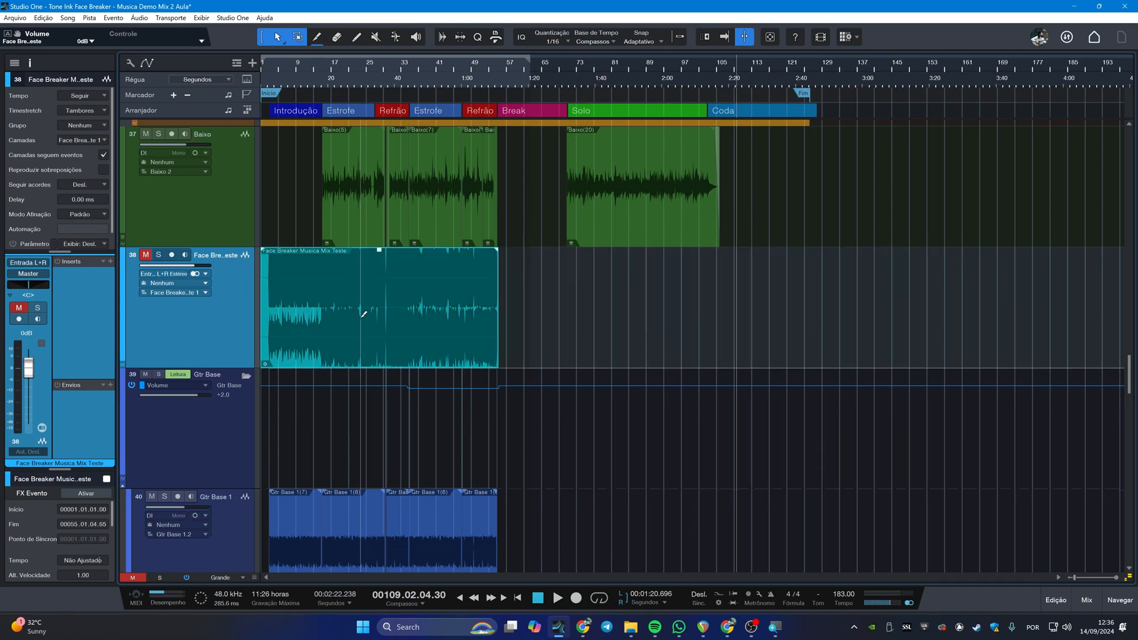
{"action": "scroll", "coordinate": [361, 324], "scroll_direction": "down", "scroll_amount": 1}
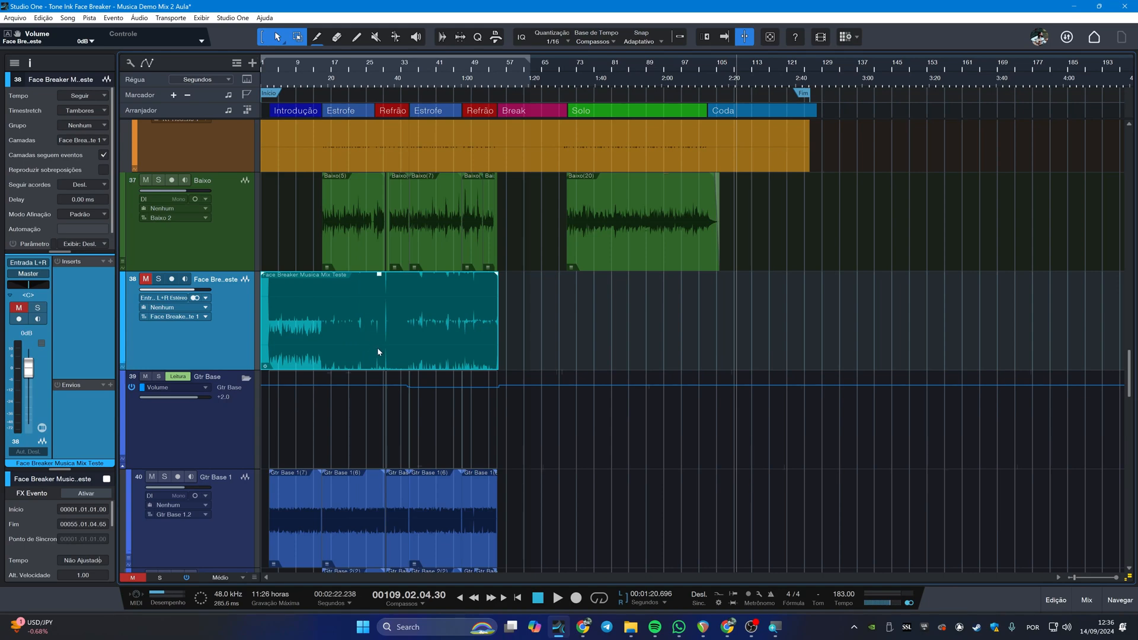
{"action": "scroll", "coordinate": [508, 331], "scroll_direction": "down", "scroll_amount": 1}
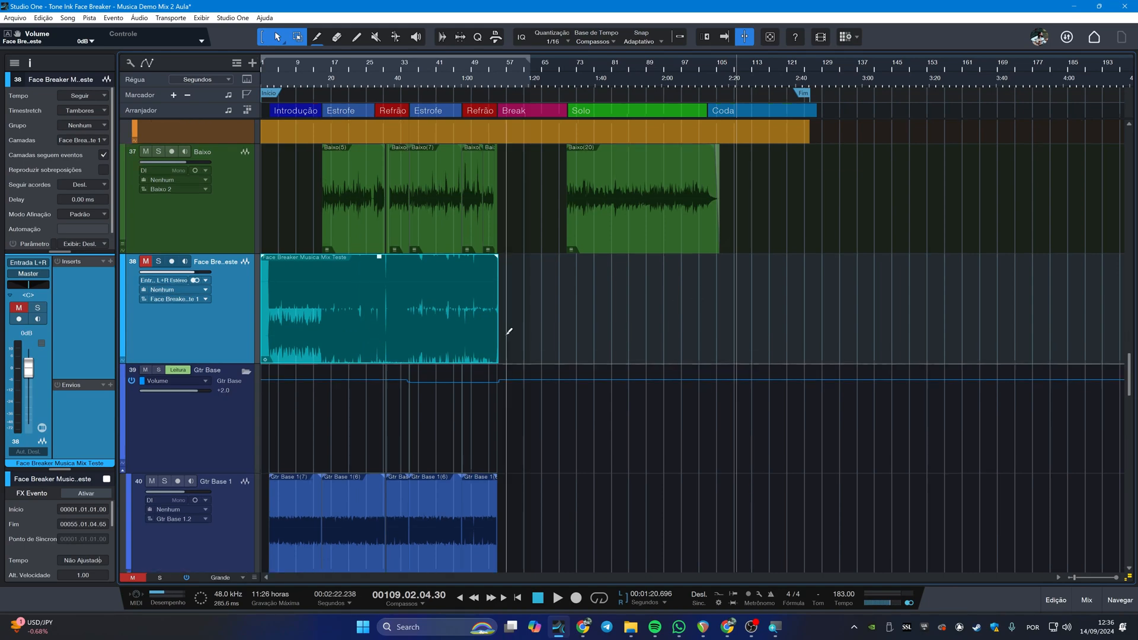
{"action": "scroll", "coordinate": [508, 331], "scroll_direction": "up", "scroll_amount": 3}
{"action": "scroll", "coordinate": [584, 354], "scroll_direction": "up", "scroll_amount": 5}
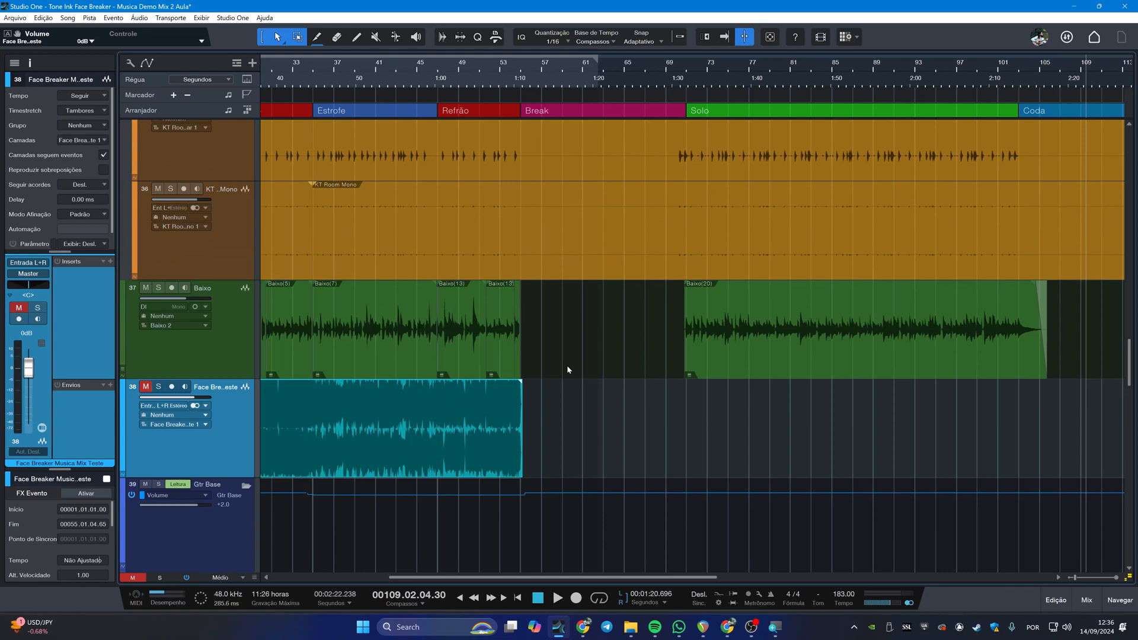
{"action": "scroll", "coordinate": [566, 370], "scroll_direction": "up", "scroll_amount": 1}
{"action": "scroll", "coordinate": [567, 369], "scroll_direction": "left", "scroll_amount": 5}
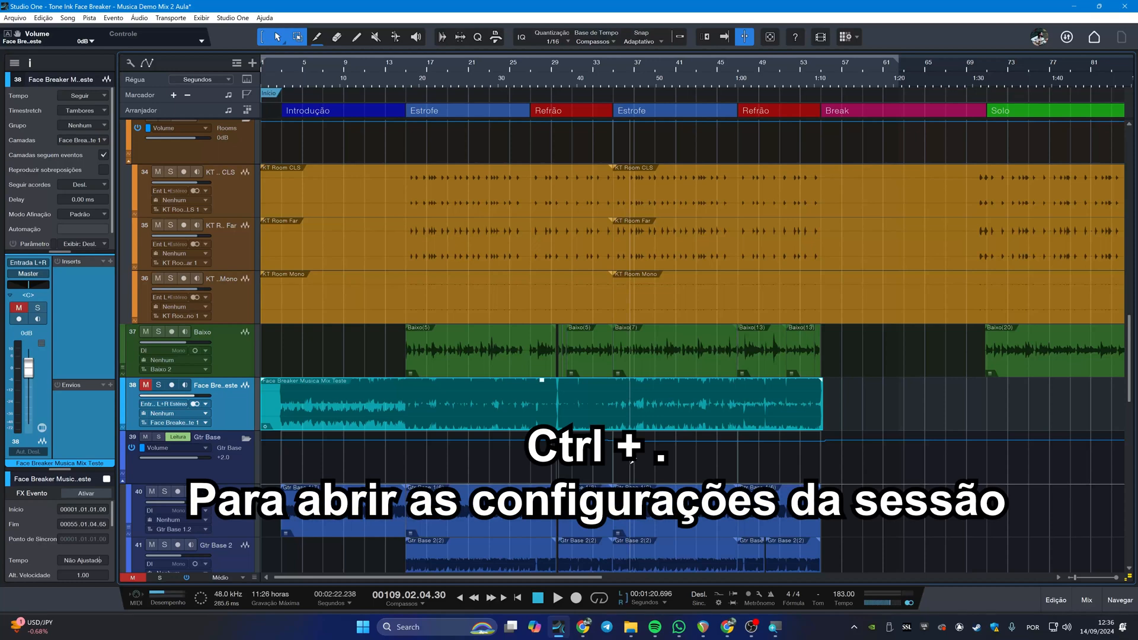
Step: Review the sample rate and recording format options in the song settings, keeping the existing choices
{"action": "key", "text": "ctrl+period"}
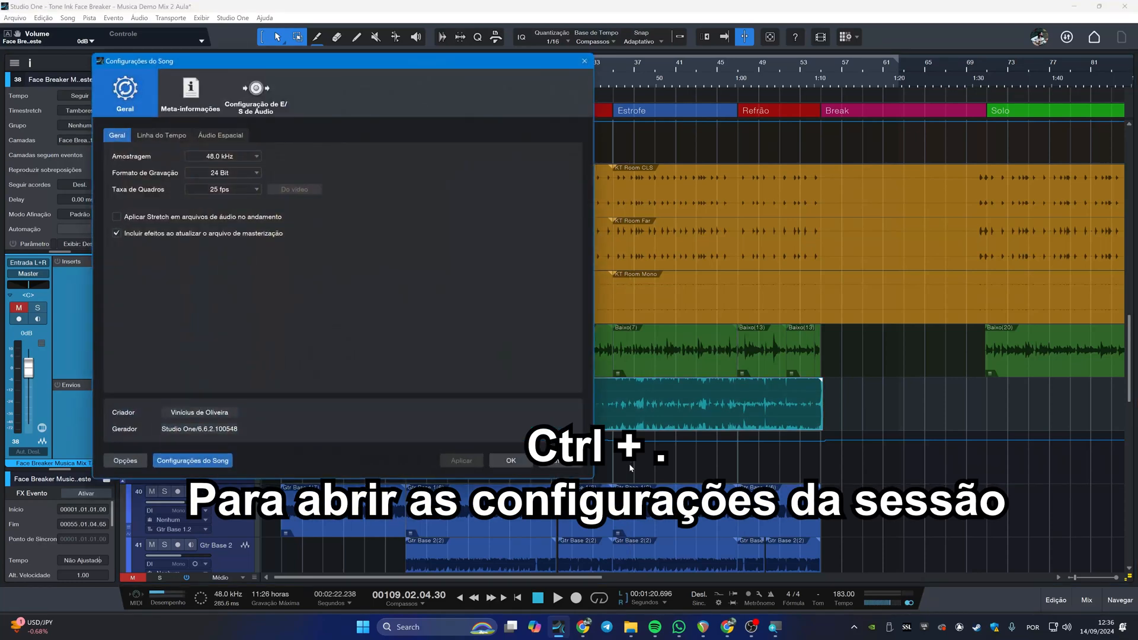
{"action": "left_click_drag", "start_coordinate": [362, 64], "coordinate": [573, 84]}
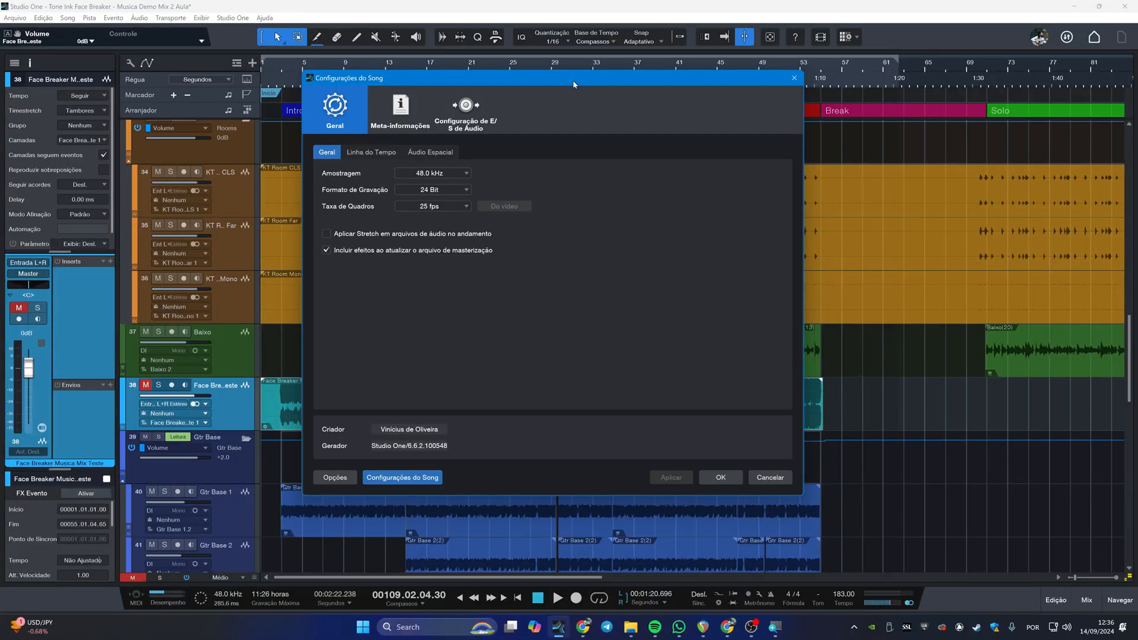
{"action": "left_click", "coordinate": [443, 176]}
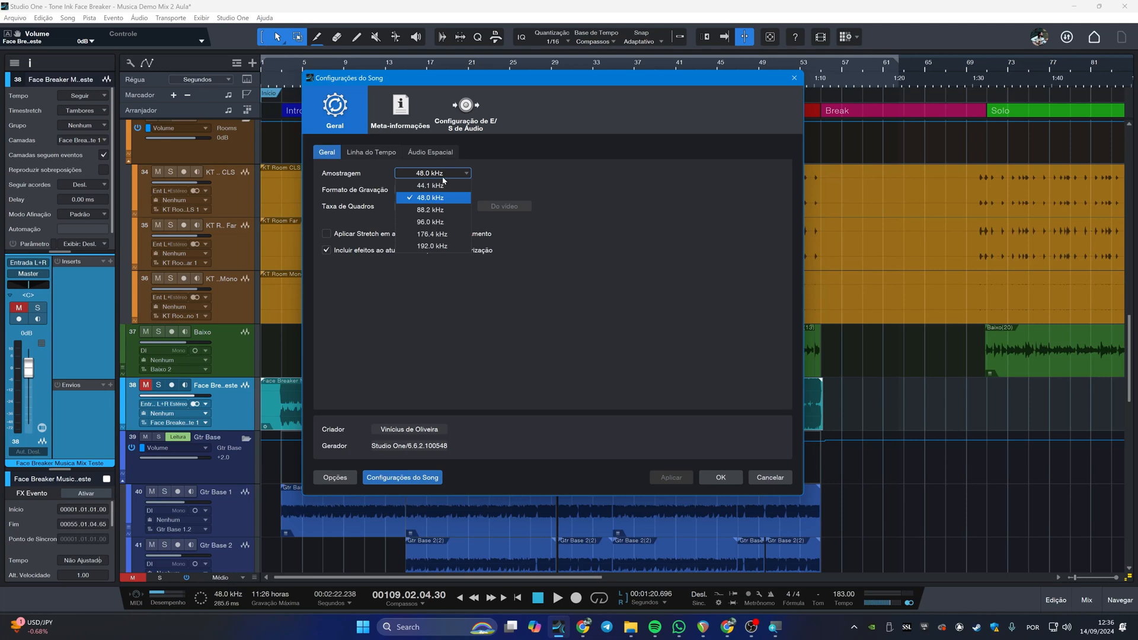
{"action": "left_click", "coordinate": [443, 175]}
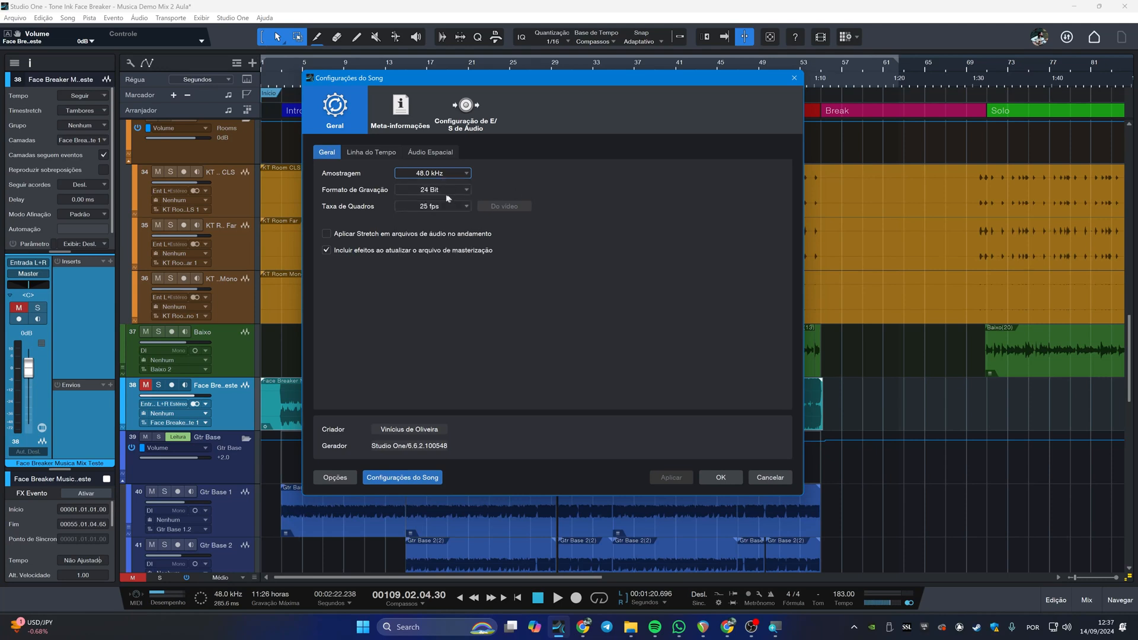
{"action": "left_click", "coordinate": [441, 190]}
{"action": "left_click", "coordinate": [439, 189]}
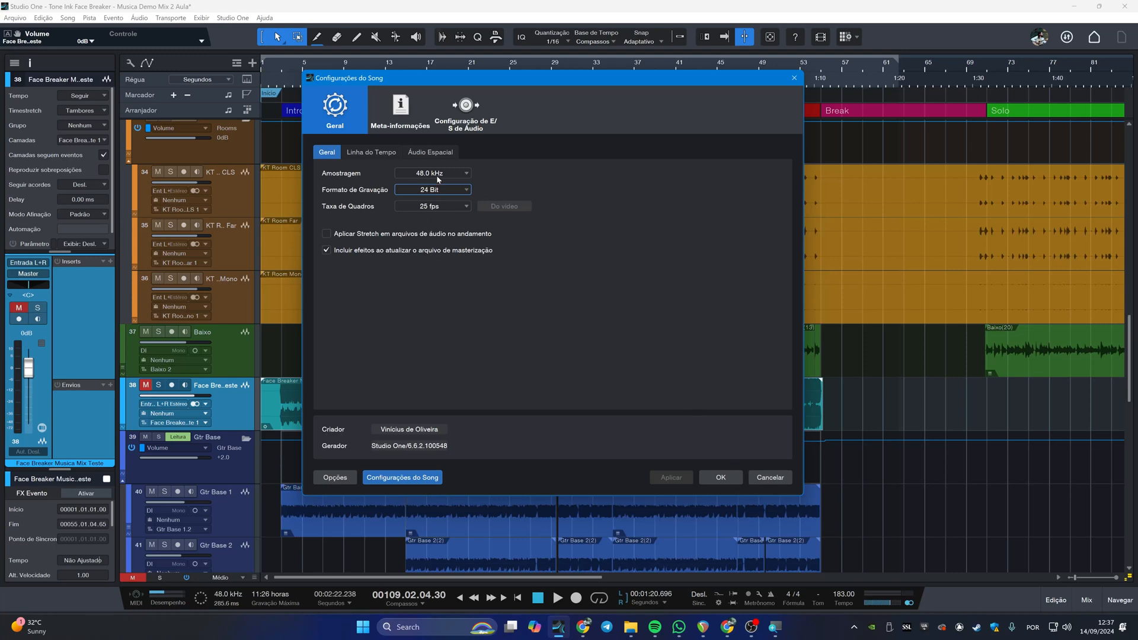
{"action": "left_click", "coordinate": [437, 175]}
{"action": "left_click", "coordinate": [529, 180]}
{"action": "left_click", "coordinate": [794, 77]}
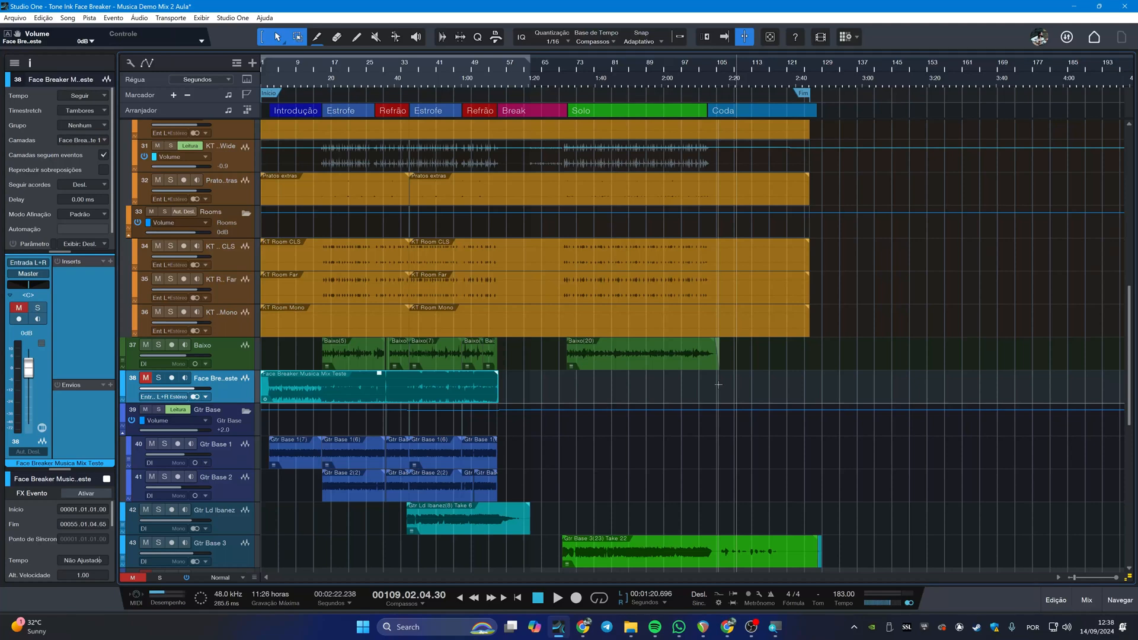
Step: Select all events in the song, examine the event boundaries where the second Estrofe starts, and clear the selection
{"action": "scroll", "coordinate": [718, 385], "scroll_direction": "down", "scroll_amount": 1}
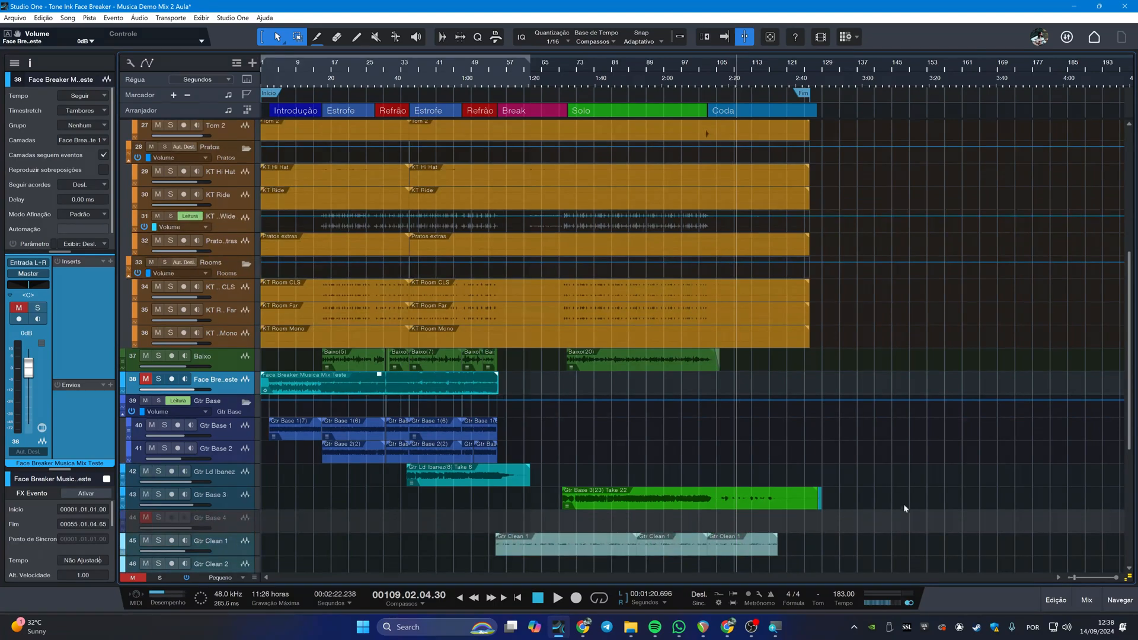
{"action": "left_click_drag", "start_coordinate": [901, 555], "coordinate": [287, 147]}
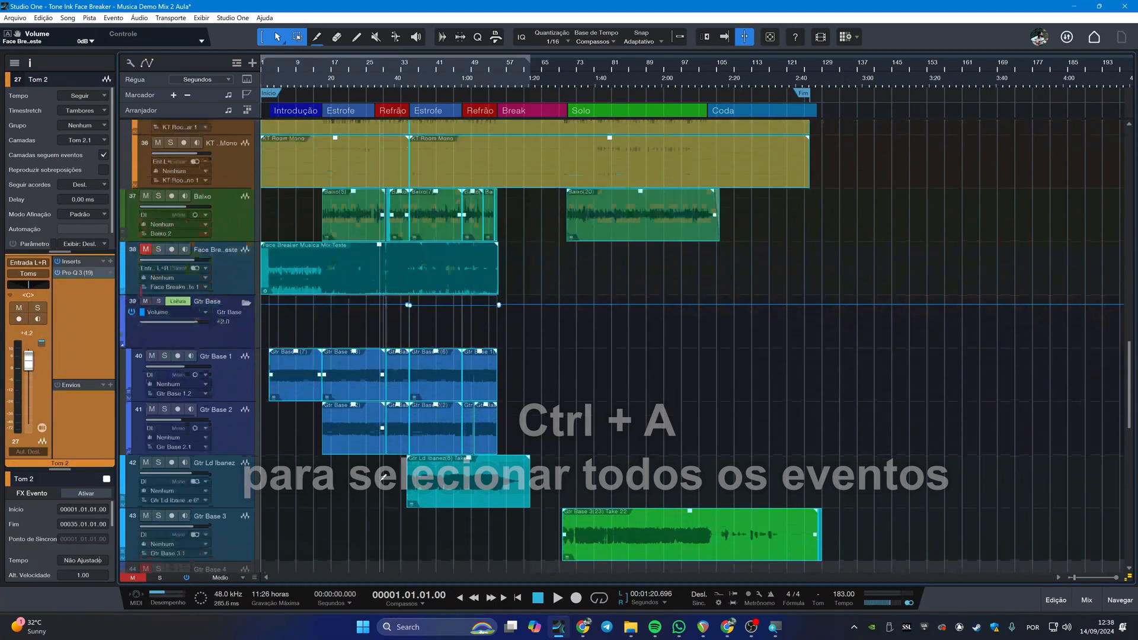
{"action": "key", "text": "ctrl+a"}
{"action": "scroll", "coordinate": [729, 426], "scroll_direction": "left", "scroll_amount": 1}
{"action": "scroll", "coordinate": [752, 430], "scroll_direction": "up", "scroll_amount": 5}
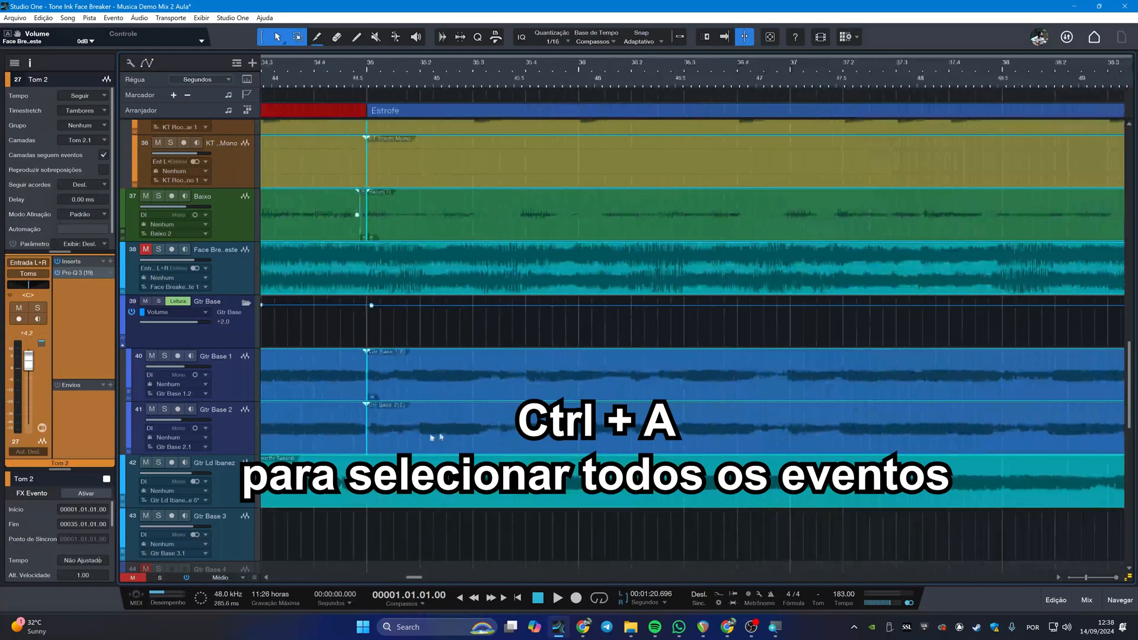
{"action": "scroll", "coordinate": [368, 423], "scroll_direction": "up", "scroll_amount": 7}
{"action": "scroll", "coordinate": [468, 231], "scroll_direction": "down", "scroll_amount": 4}
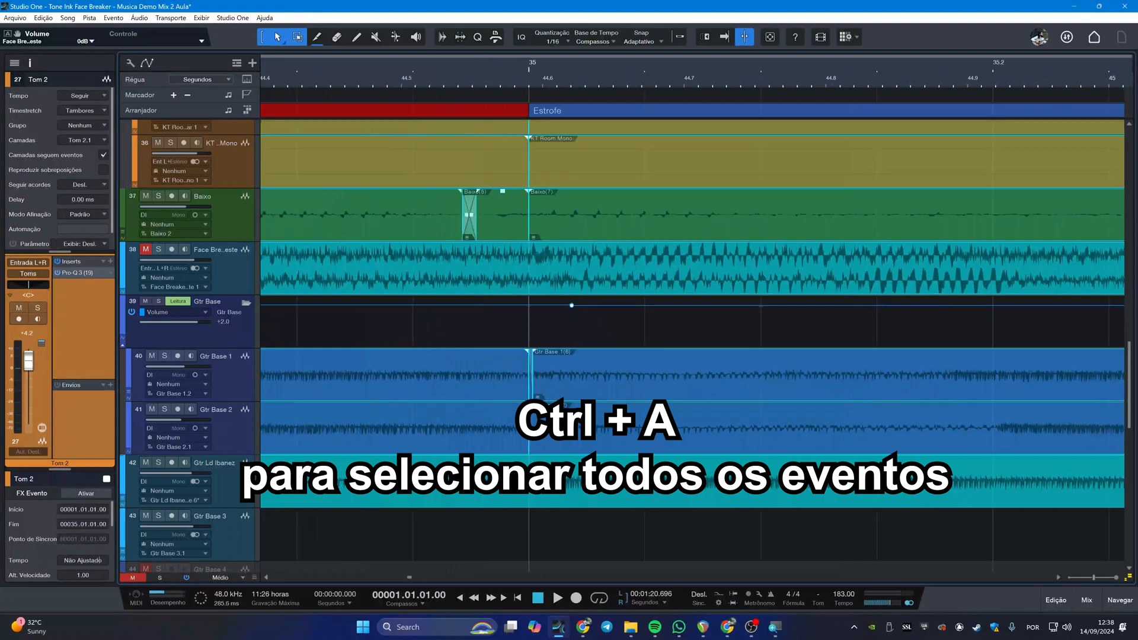
{"action": "scroll", "coordinate": [469, 231], "scroll_direction": "down", "scroll_amount": 10}
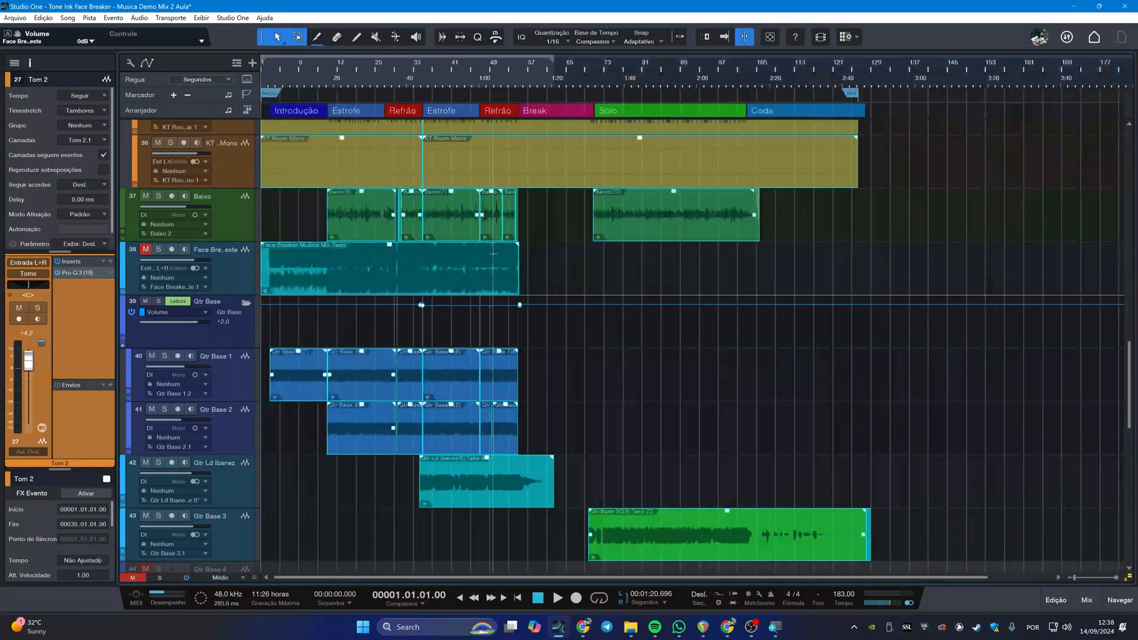
{"action": "left_click", "coordinate": [646, 264]}
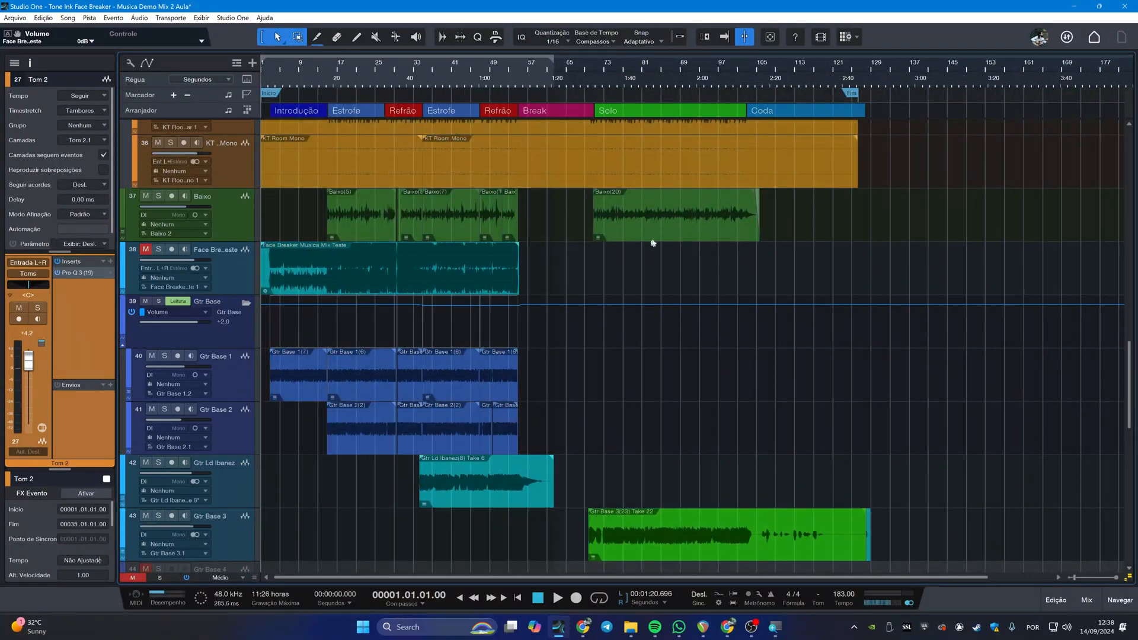
Step: Consolidate all events on the Baixo track into one event and undo the consolidation
{"action": "left_click_drag", "start_coordinate": [779, 221], "coordinate": [342, 230]}
{"action": "key", "text": "ctrl+b"}
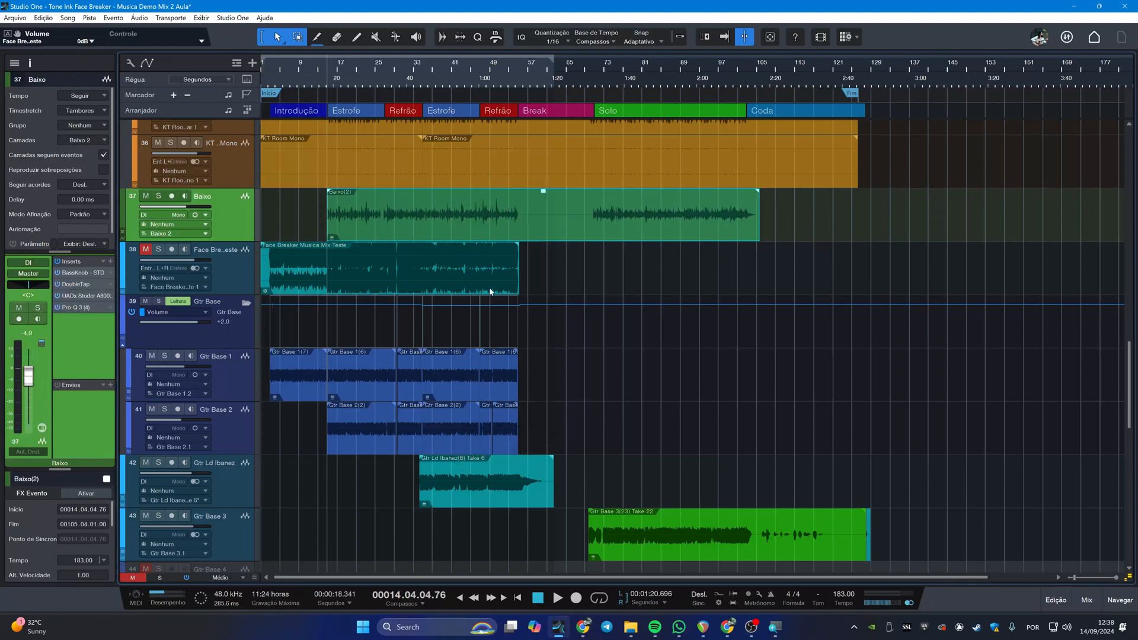
{"action": "key", "text": "ctrl+z"}
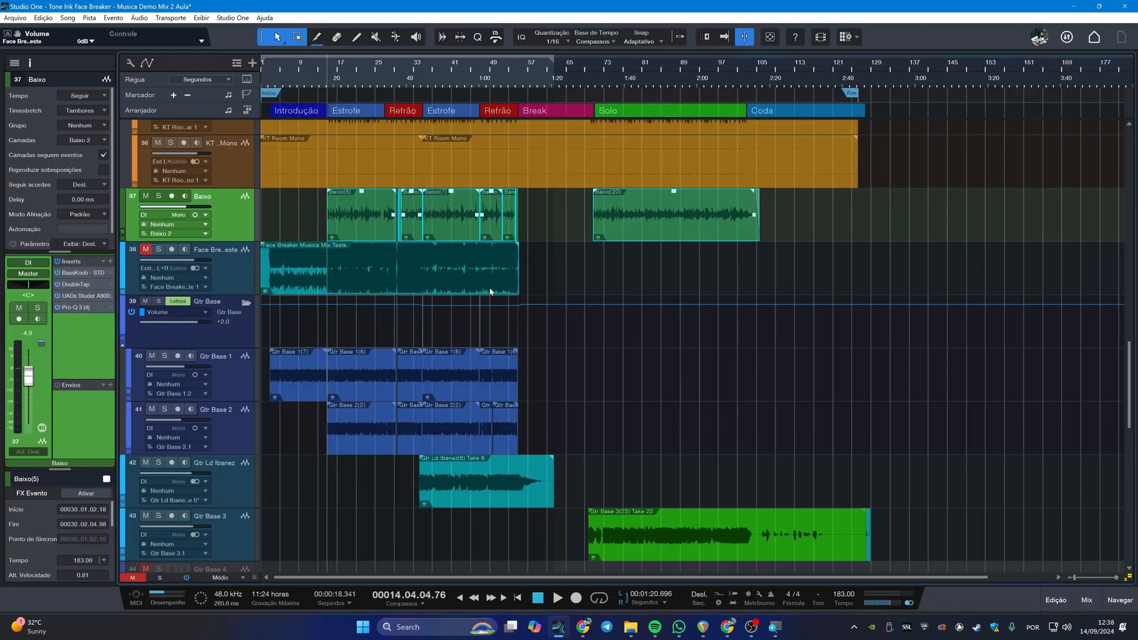
Step: Check the general song settings, and set the Wave mixdown export sample rate to 48.0 kHz without exporting
{"action": "key", "text": "ctrl+period"}
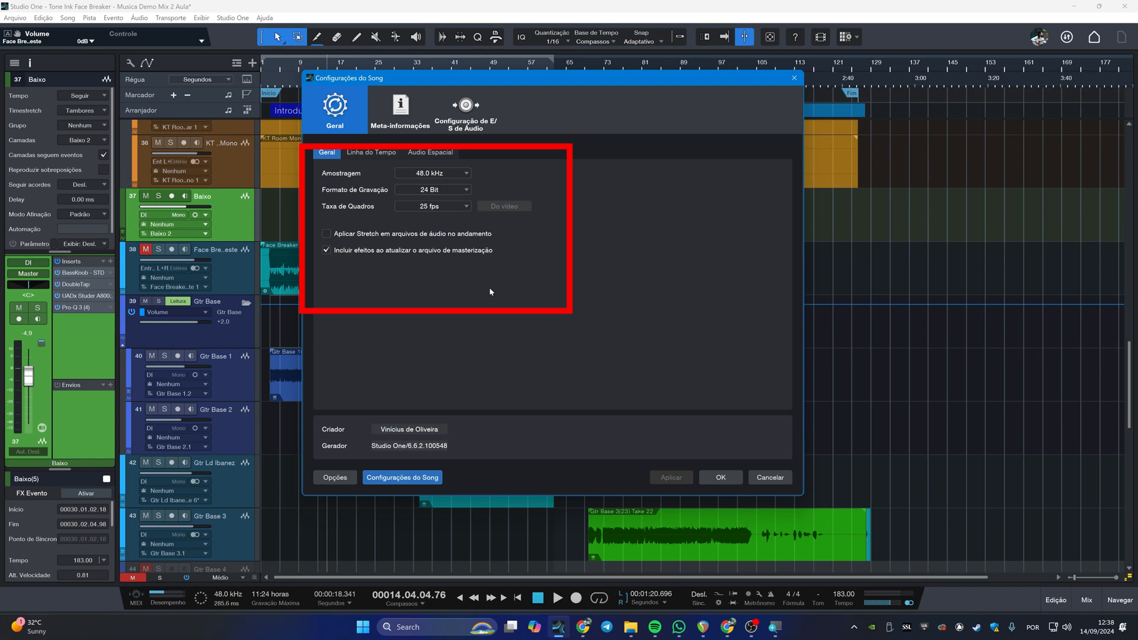
{"action": "key", "text": "Escape"}
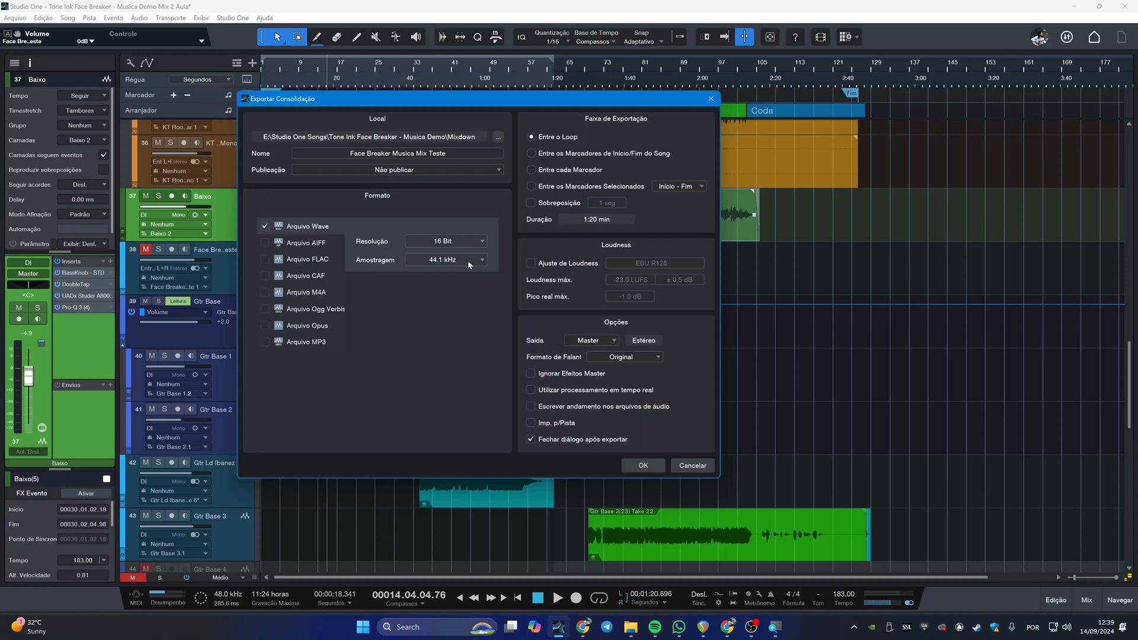
{"action": "left_click", "coordinate": [467, 261]}
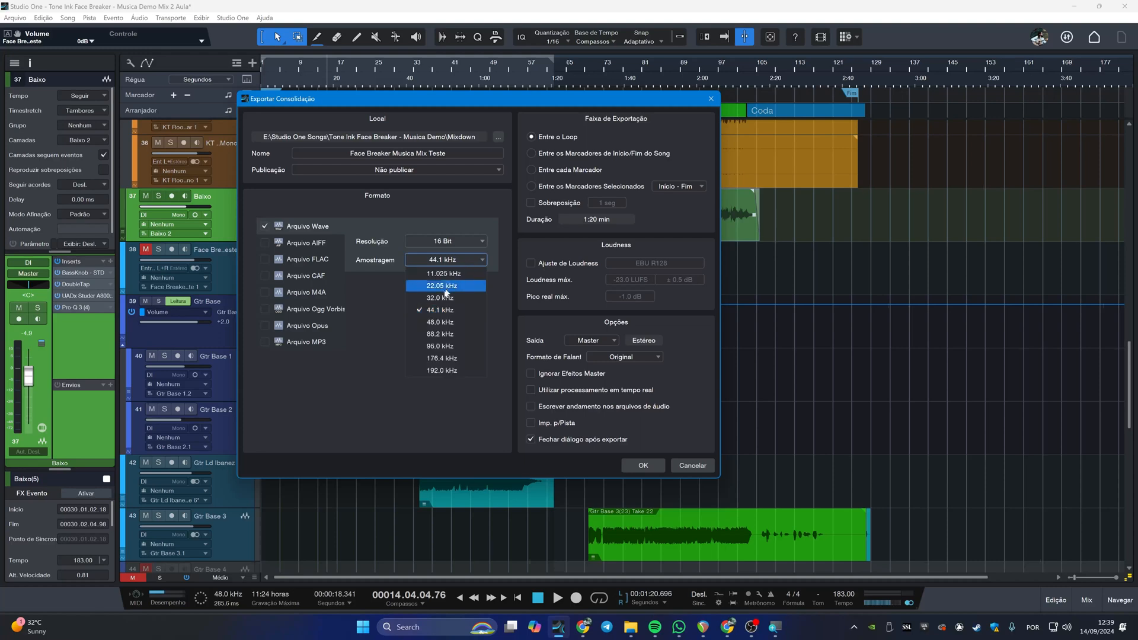
{"action": "left_click", "coordinate": [440, 322]}
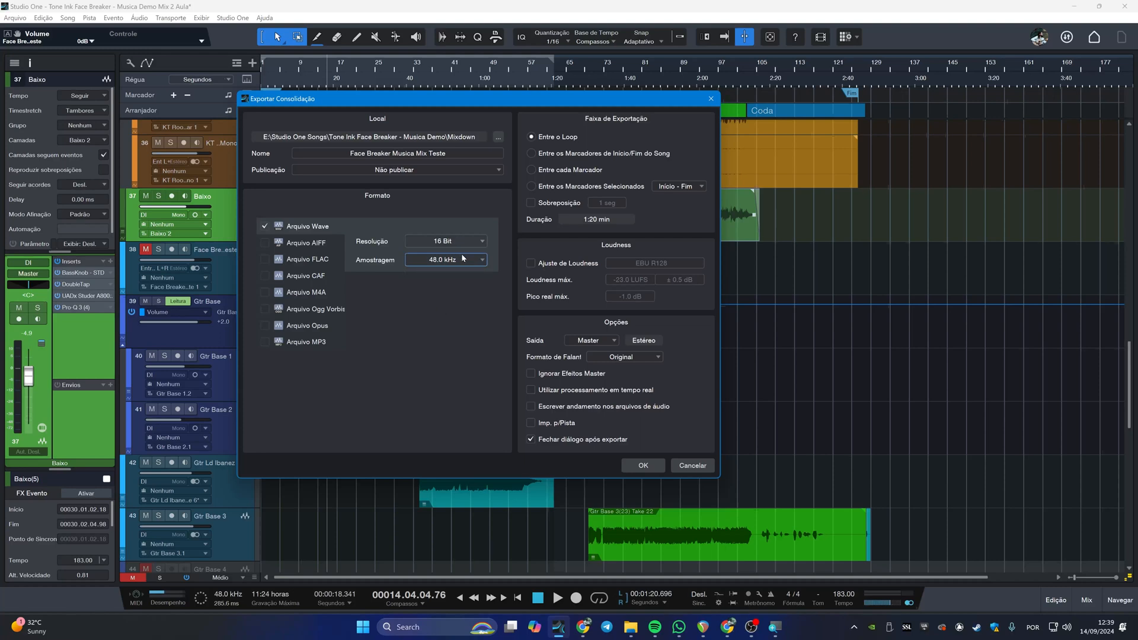
{"action": "left_click", "coordinate": [711, 99]}
{"action": "scroll", "coordinate": [660, 432], "scroll_direction": "down", "scroll_amount": 2}
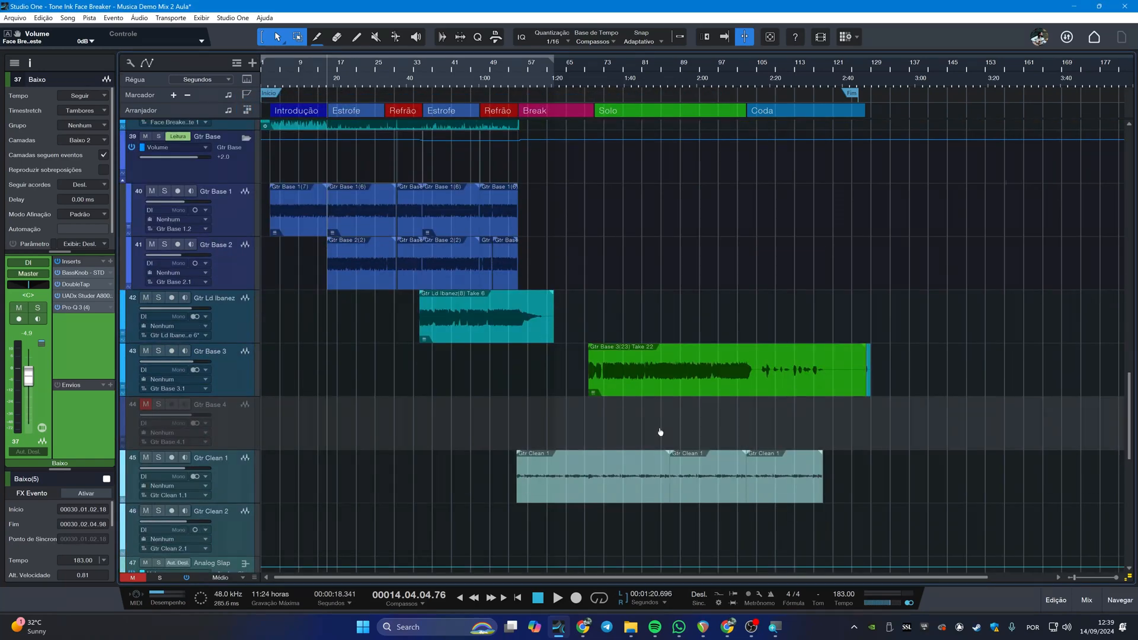
Step: Check the duration setting for a new song and close the setup without creating one
{"action": "key", "text": "ctrl+n"}
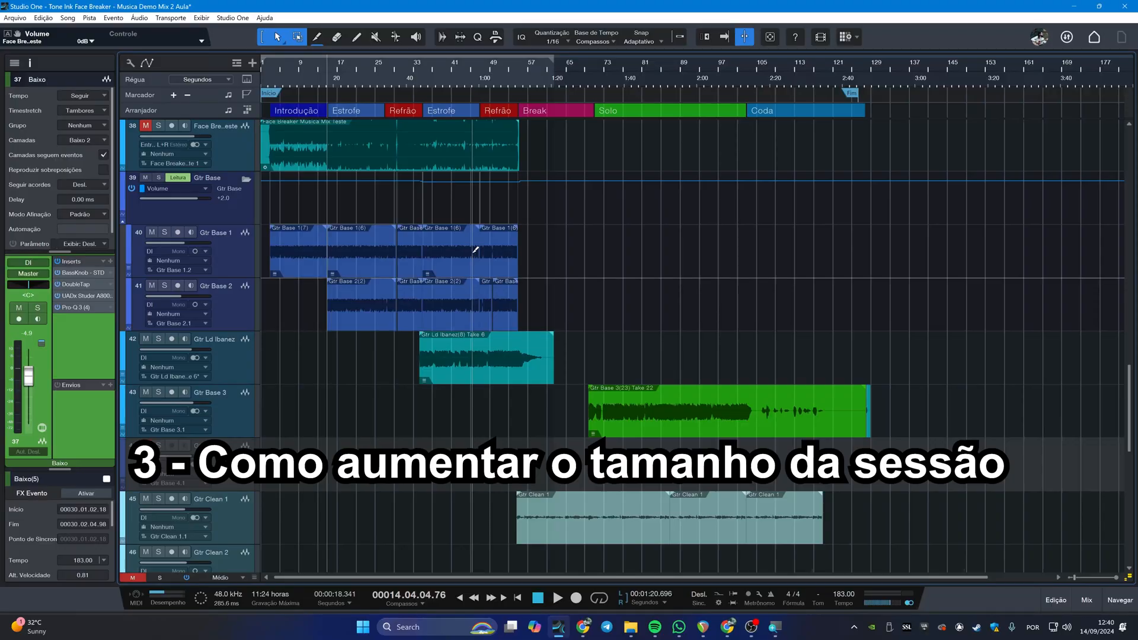
{"action": "key", "text": "ctrl+n"}
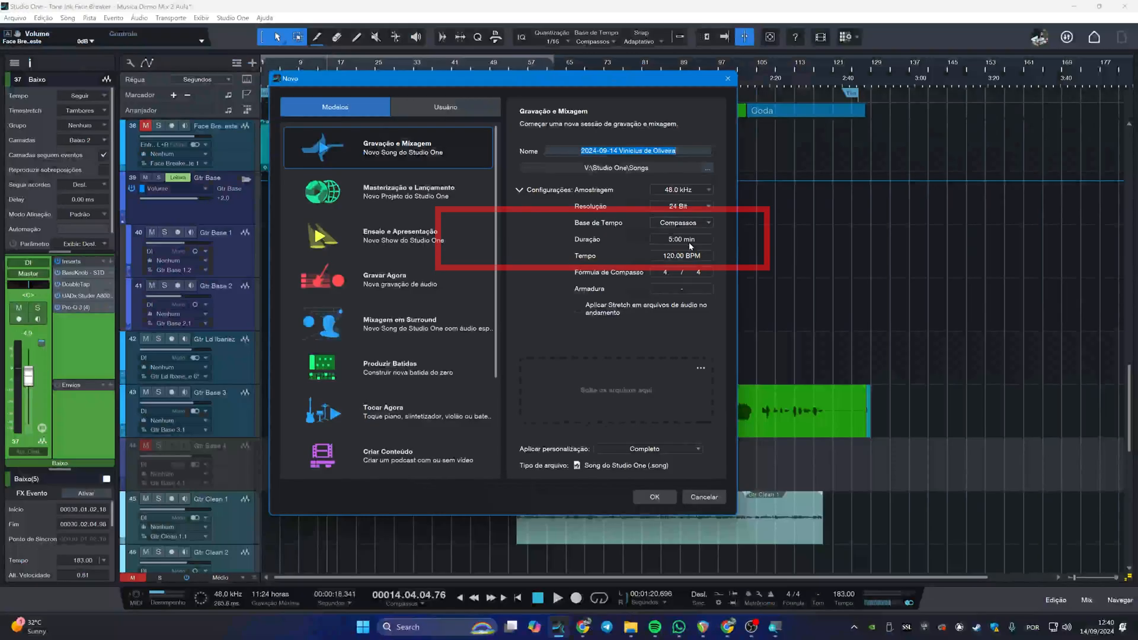
{"action": "left_click", "coordinate": [727, 80]}
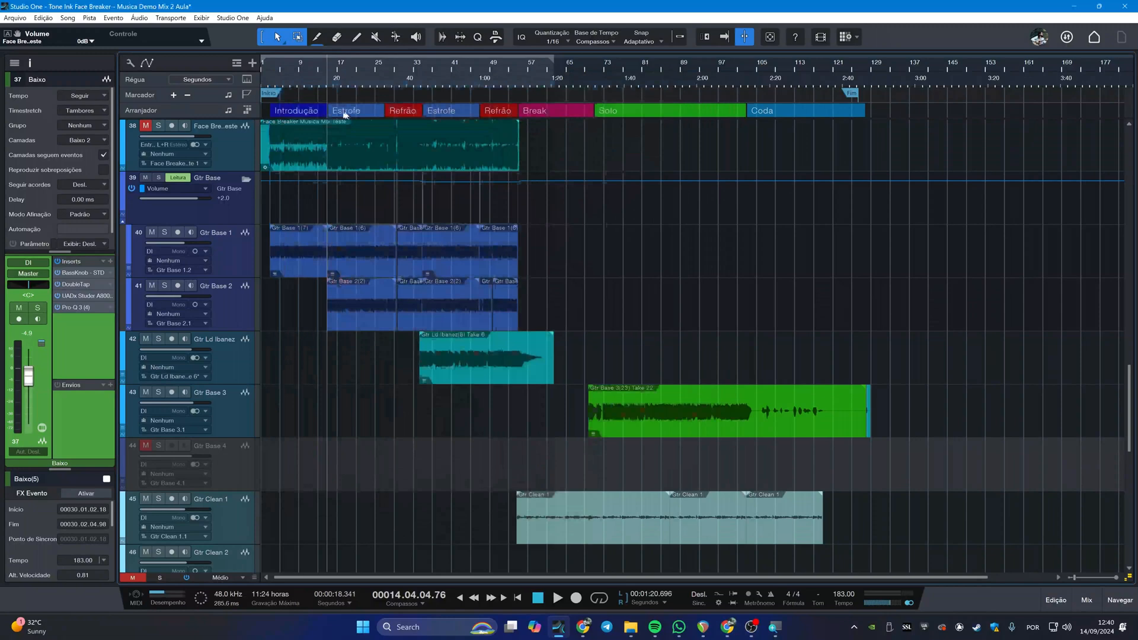
Step: Hide the Régua, Marcador and Arranjador tracks, and show only the Marcador track again
{"action": "left_click", "coordinate": [272, 96]}
{"action": "left_click", "coordinate": [853, 94]}
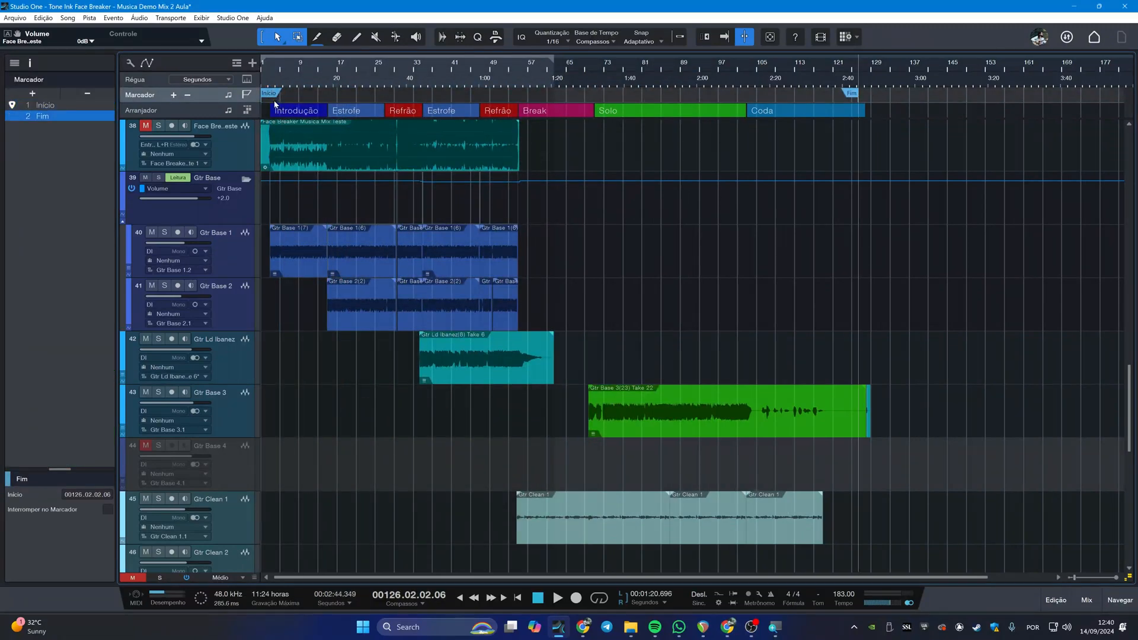
{"action": "left_click", "coordinate": [237, 67]}
{"action": "left_click", "coordinate": [245, 99]}
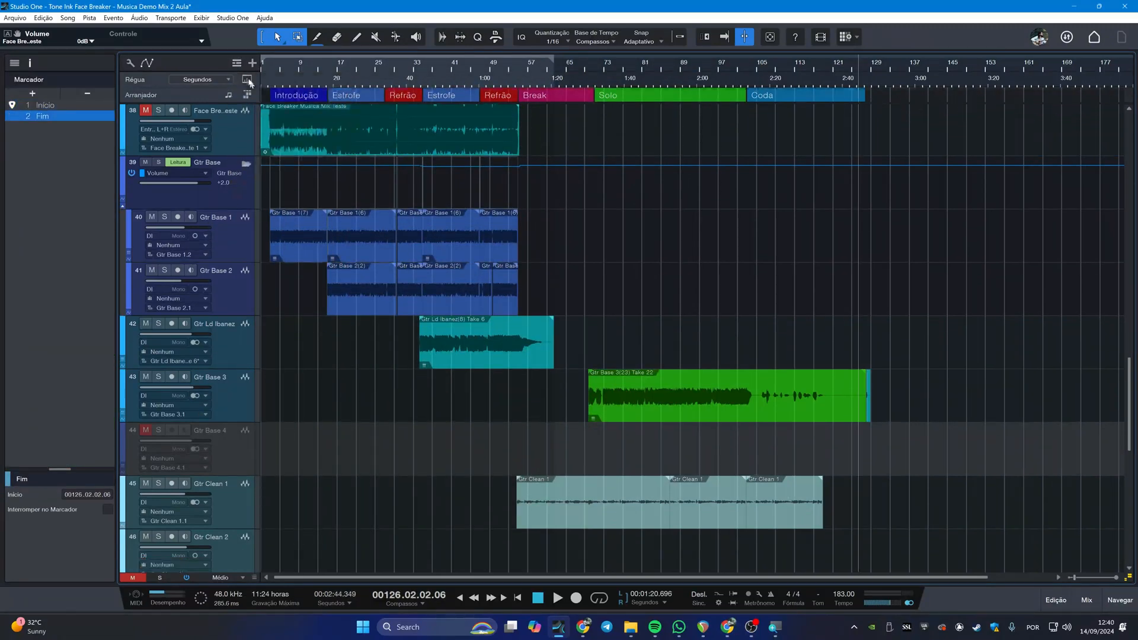
{"action": "left_click", "coordinate": [237, 64]}
{"action": "left_click", "coordinate": [245, 82]}
{"action": "left_click", "coordinate": [237, 62]}
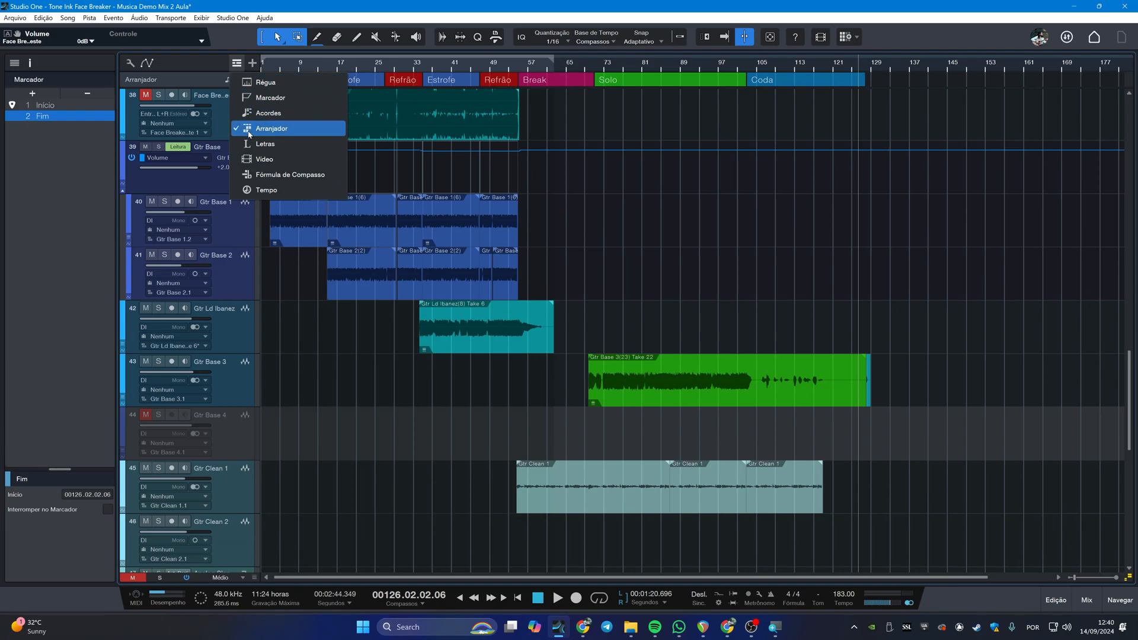
{"action": "left_click", "coordinate": [261, 119]}
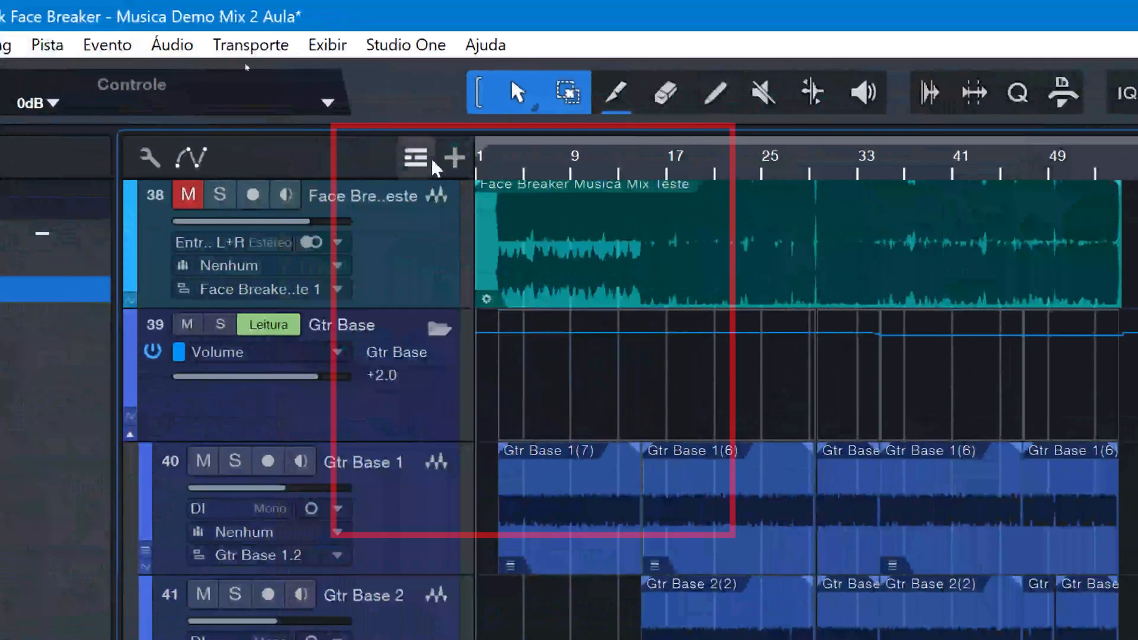
{"action": "left_click", "coordinate": [431, 160]}
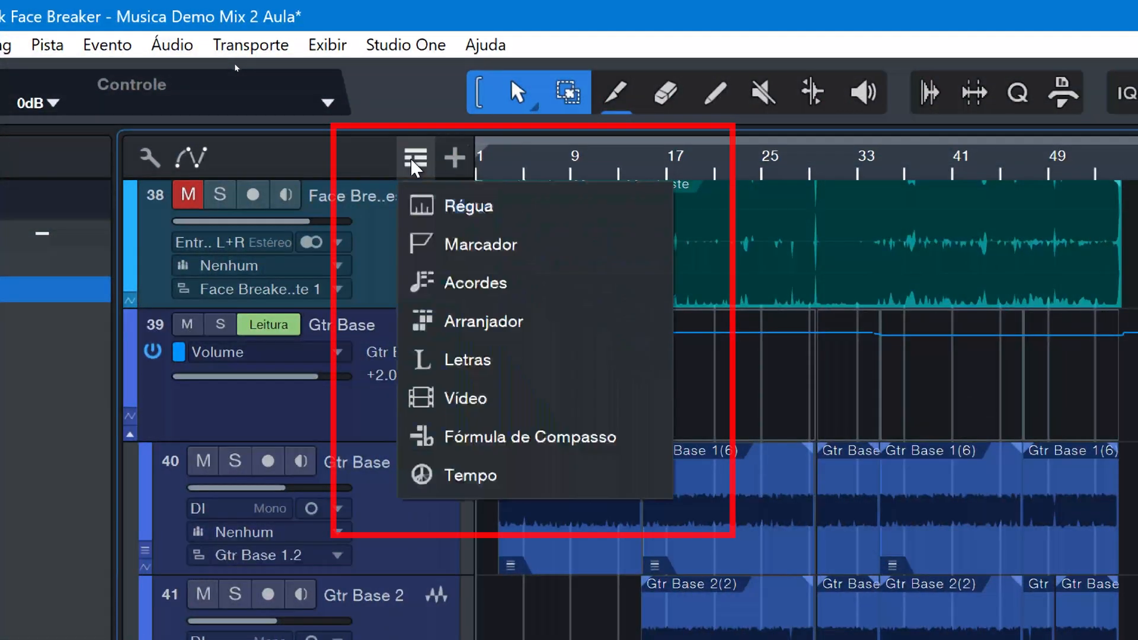
{"action": "left_click", "coordinate": [510, 254]}
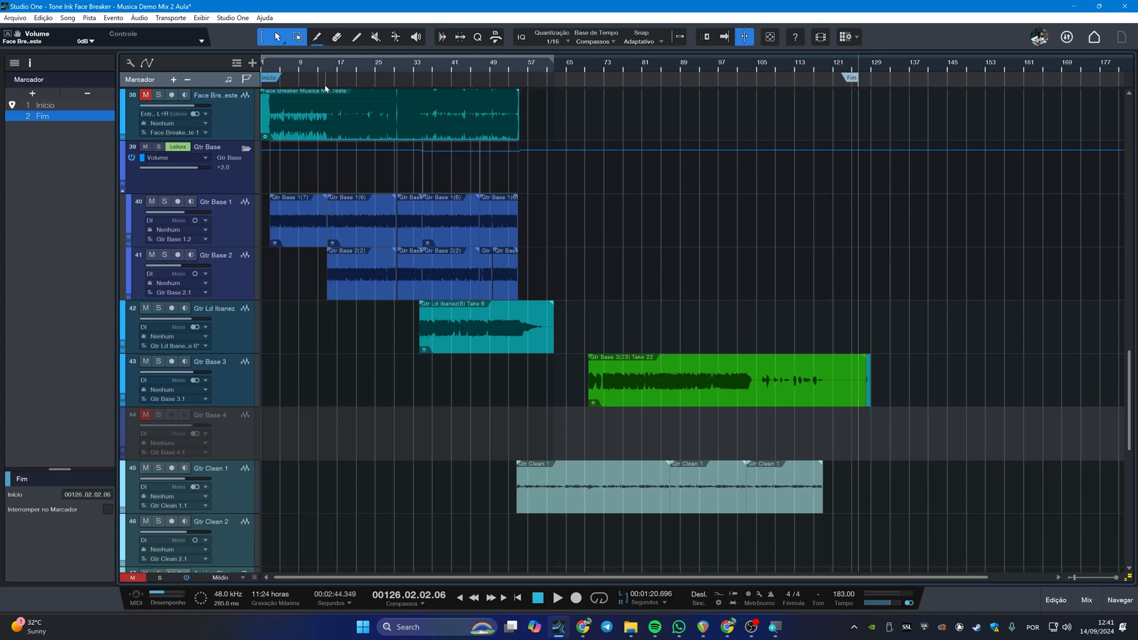
Step: Set the mixdown export range to between the song's start and end markers, and leave the export setup without exporting
{"action": "key", "text": "ctrl+e"}
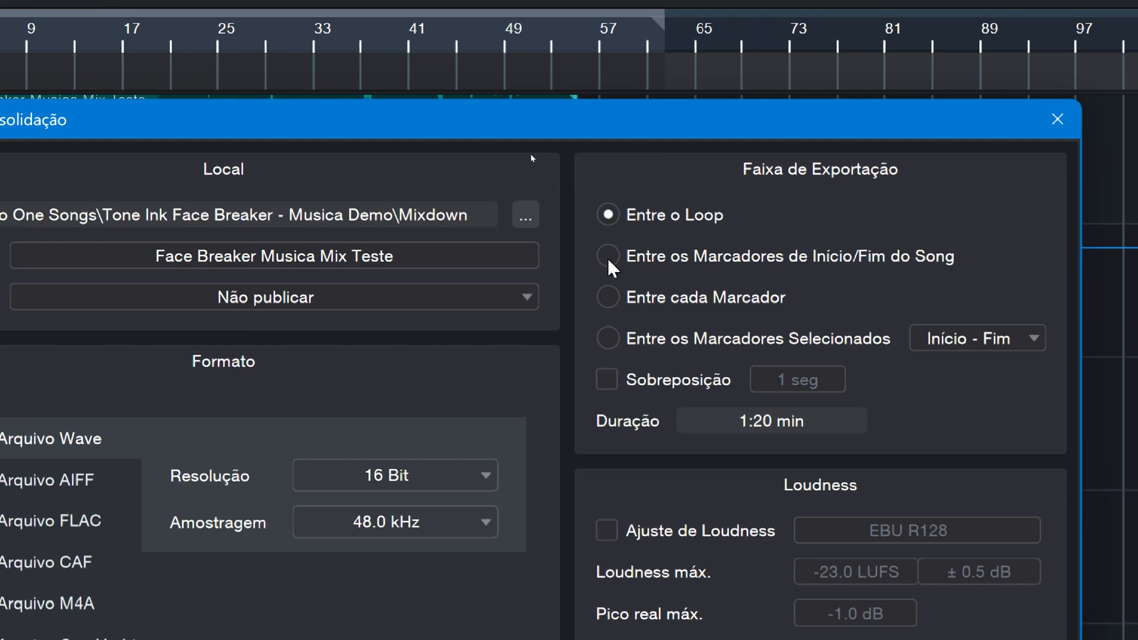
{"action": "left_click", "coordinate": [840, 256]}
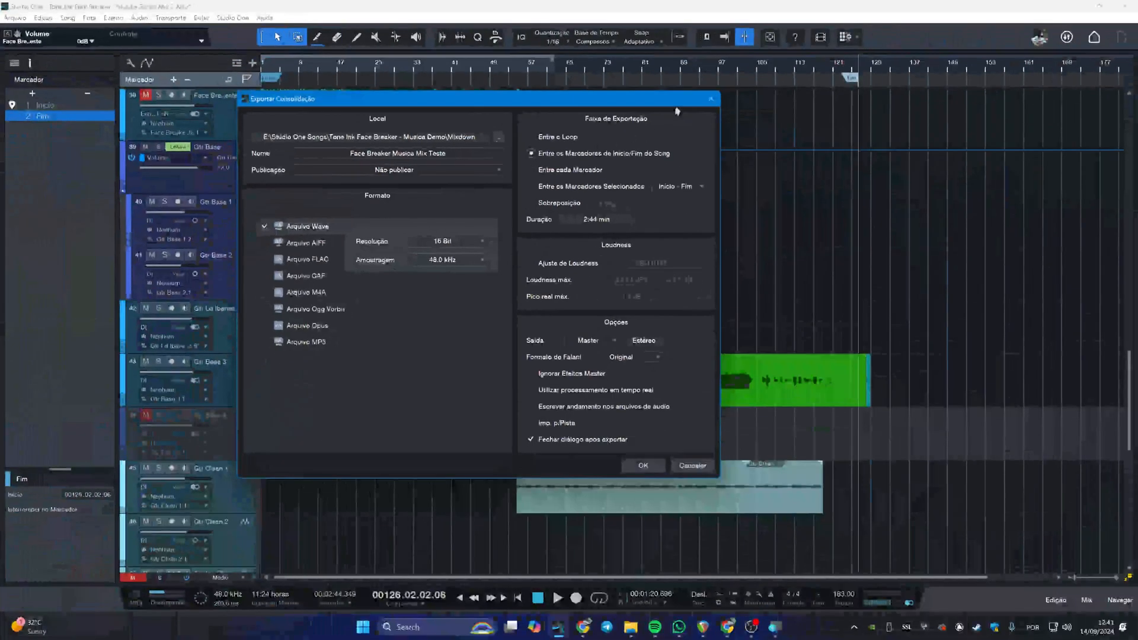
{"action": "left_click", "coordinate": [1057, 119]}
Step: Move the Fim marker to 128.04.04.88 and undo the move
{"action": "mouse_move", "coordinate": [851, 78]}
{"action": "left_mouse_down"}
{"action": "mouse_move", "coordinate": [883, 79]}
{"action": "mouse_move", "coordinate": [863, 80]}
{"action": "left_mouse_up"}
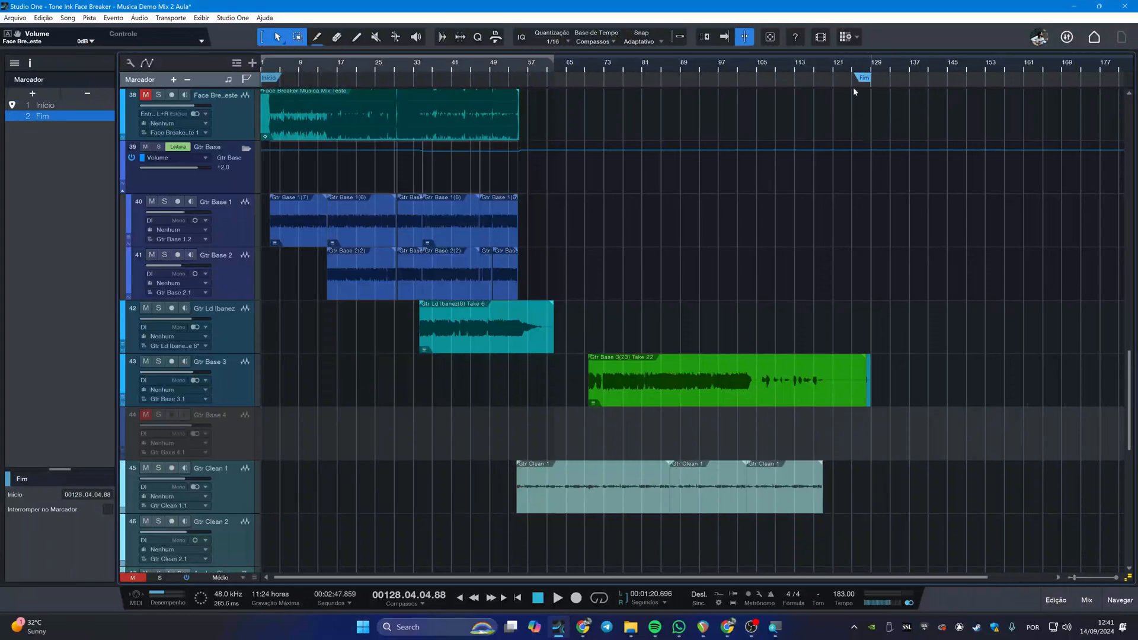
{"action": "key", "text": "ctrl+z"}
Step: Recheck the duration setting for a new song, and extend the session by moving the Fim marker to 220.02.04.09
{"action": "key", "text": "ctrl+n"}
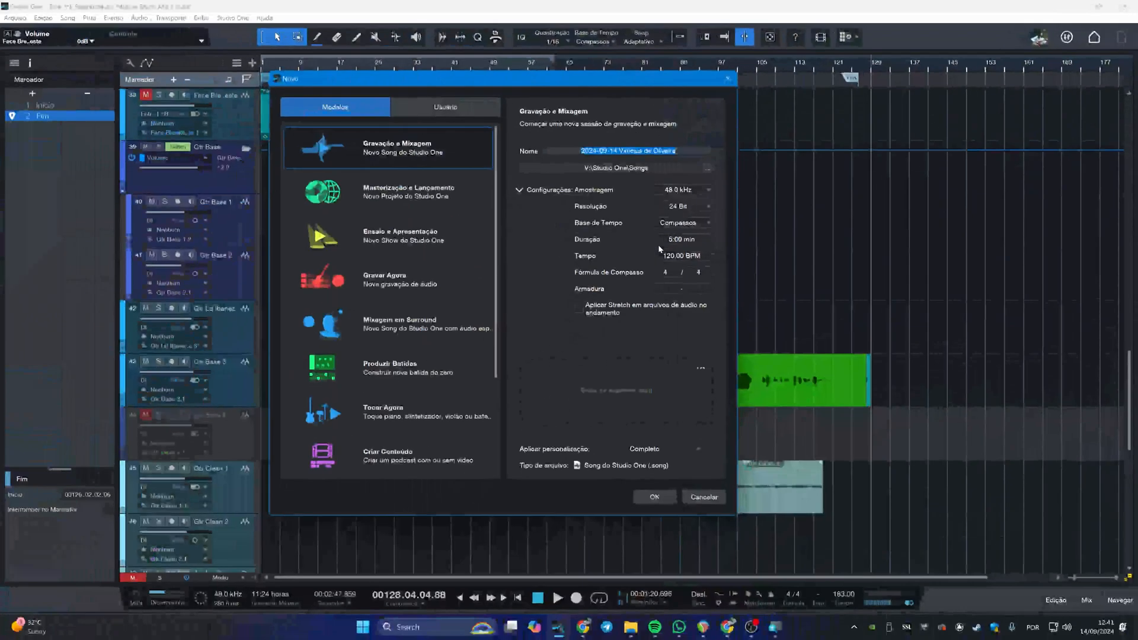
{"action": "key", "text": "Escape"}
{"action": "mouse_move", "coordinate": [806, 80]}
{"action": "left_mouse_down"}
{"action": "mouse_move", "coordinate": [1117, 82]}
{"action": "mouse_move", "coordinate": [1076, 116]}
{"action": "mouse_move", "coordinate": [1112, 81]}
{"action": "left_mouse_up"}
{"action": "scroll", "coordinate": [1070, 113], "scroll_direction": "down", "scroll_amount": 2}
{"action": "scroll", "coordinate": [666, 221], "scroll_direction": "down", "scroll_amount": 2}
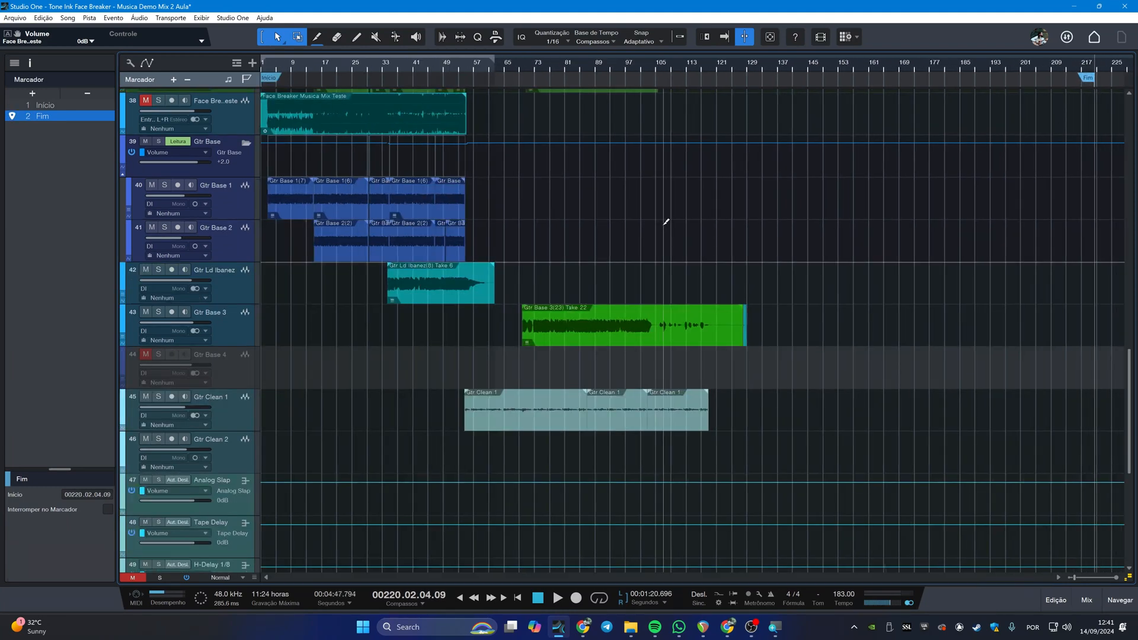
{"action": "scroll", "coordinate": [666, 225], "scroll_direction": "up", "scroll_amount": 3}
{"action": "scroll", "coordinate": [668, 228], "scroll_direction": "down", "scroll_amount": 4}
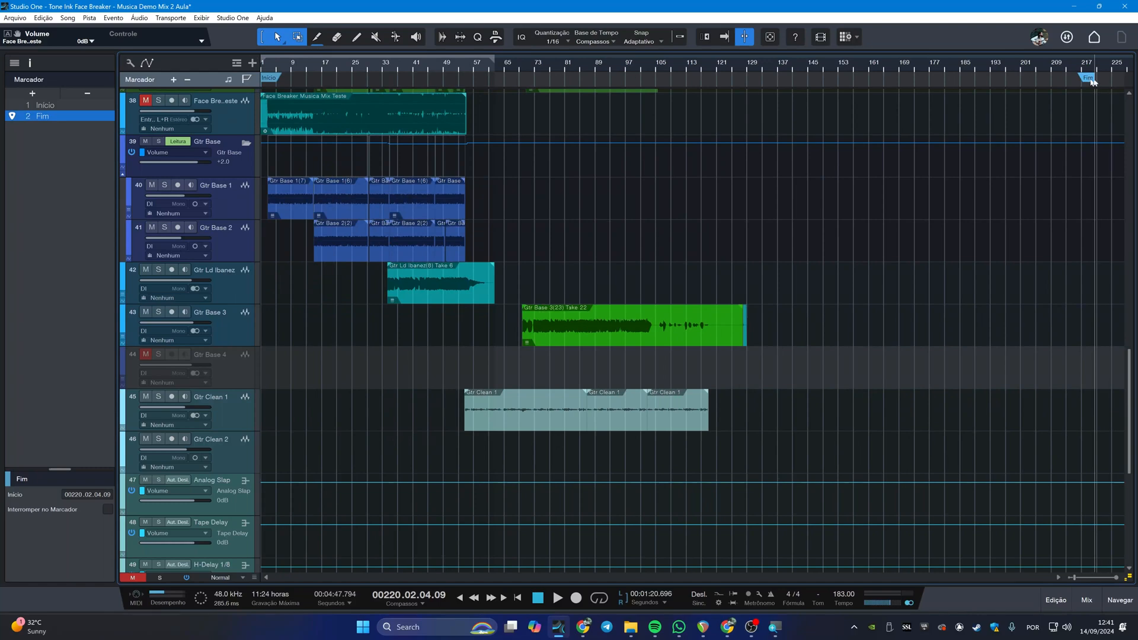
Step: Undo the latest moves of the Fim marker
{"action": "left_click", "coordinate": [1116, 66]}
{"action": "key", "text": "ctrl+z"}
{"action": "key", "text": "ctrl+z"}
{"action": "key", "text": "ctrl+z"}
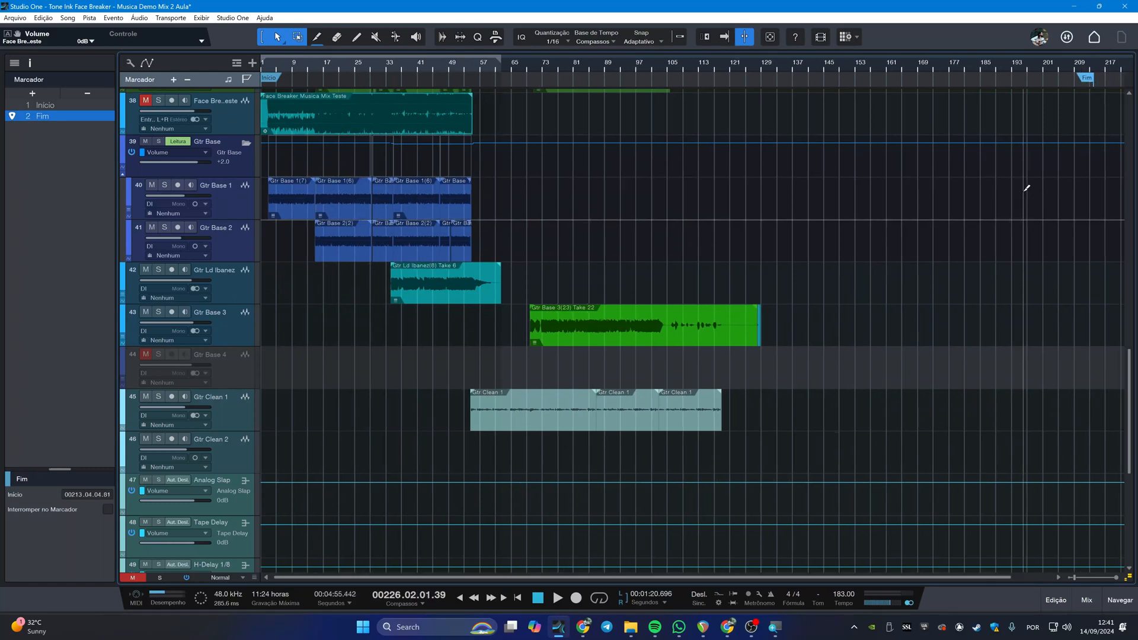
Step: In the song settings, set the time base to Segundos and the song's end to 00:08:44.349, and apply the changes
{"action": "key", "text": "ctrl+."}
{"action": "key", "text": "ctrl+."}
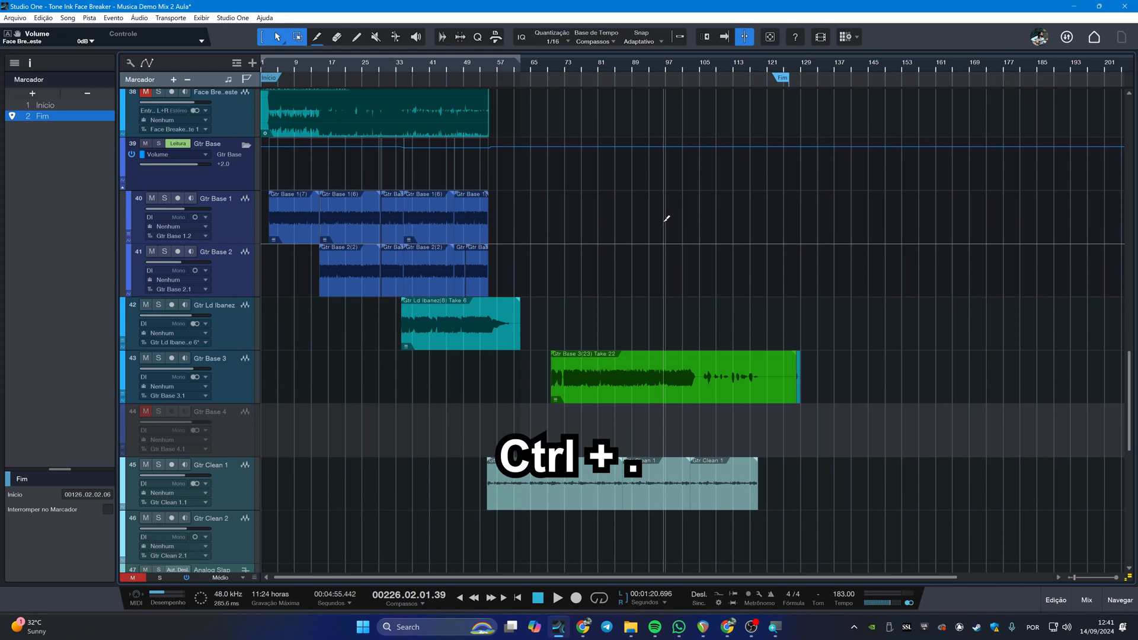
{"action": "key", "text": "ctrl+period"}
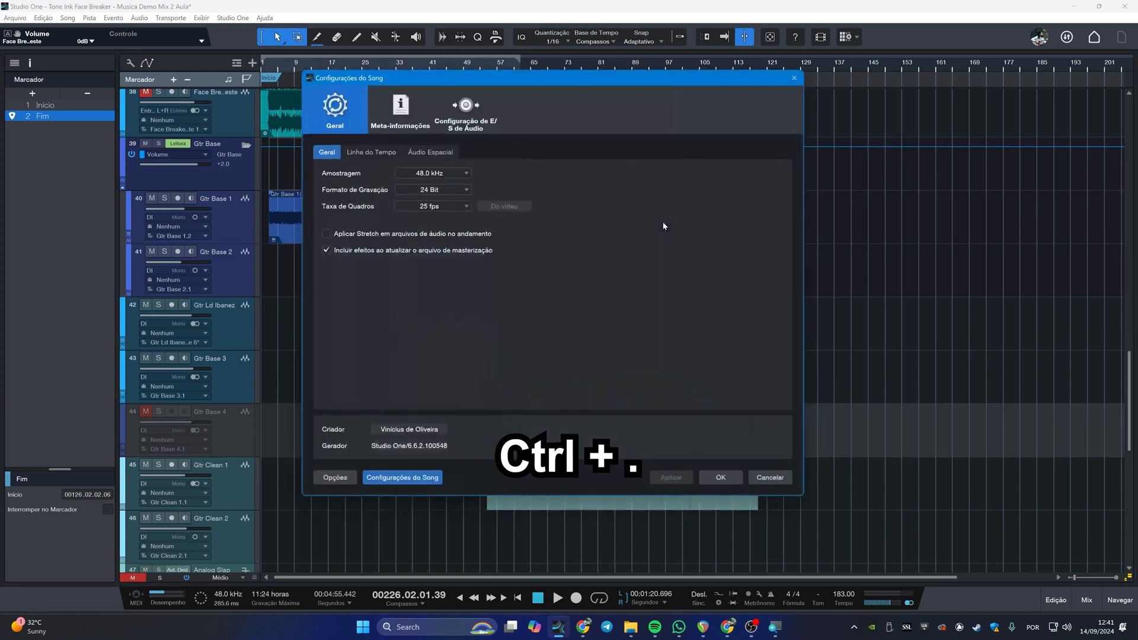
{"action": "left_click", "coordinate": [372, 153]}
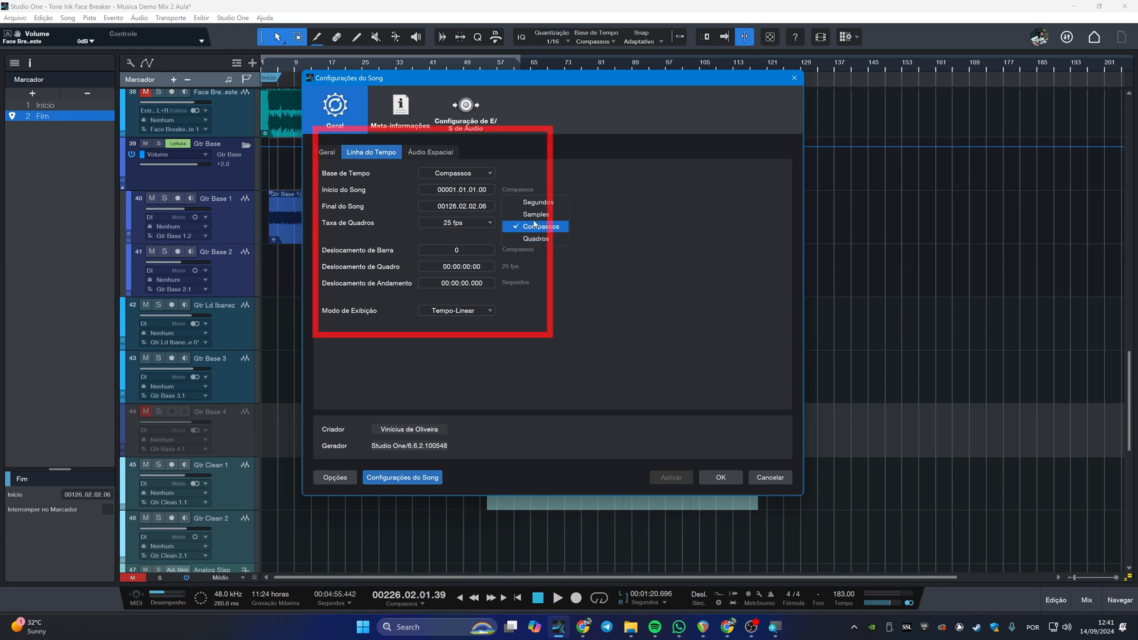
{"action": "left_click", "coordinate": [524, 216]}
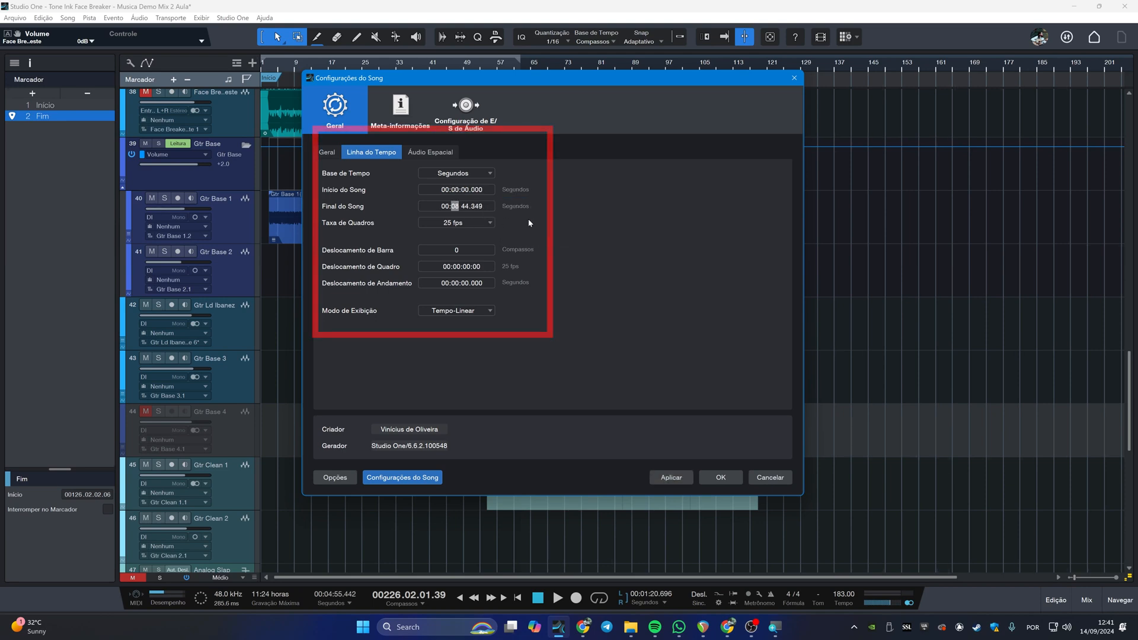
{"action": "left_click", "coordinate": [671, 477]}
{"action": "left_click", "coordinate": [720, 477]}
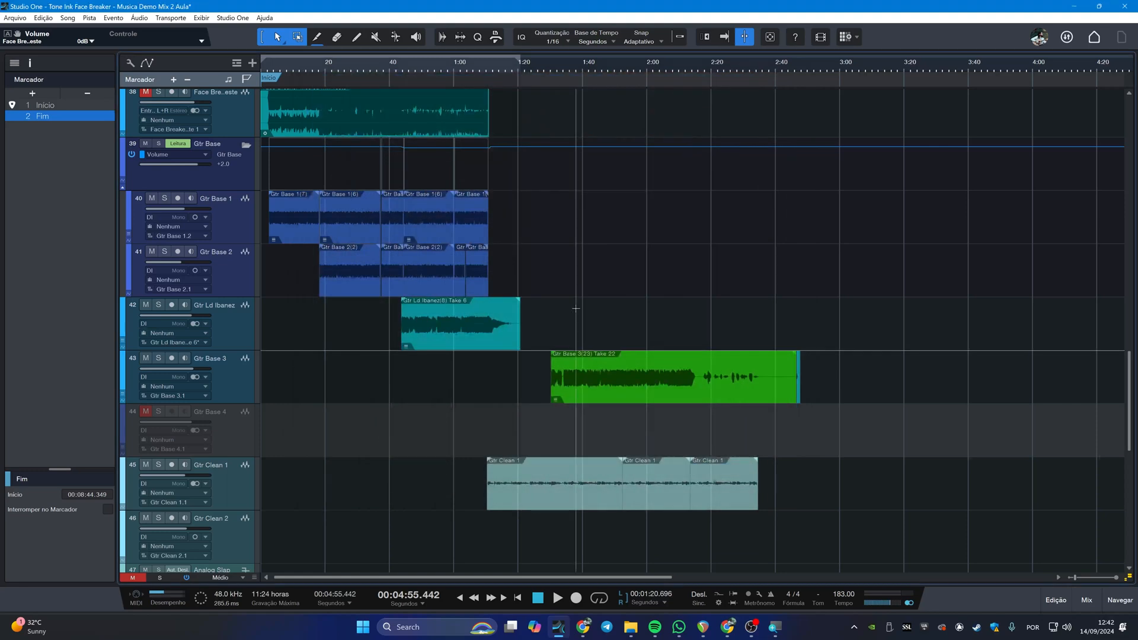
Step: Move the Fim marker slightly earlier, to 00:08:42.349
{"action": "scroll", "coordinate": [573, 263], "scroll_direction": "down", "scroll_amount": 3}
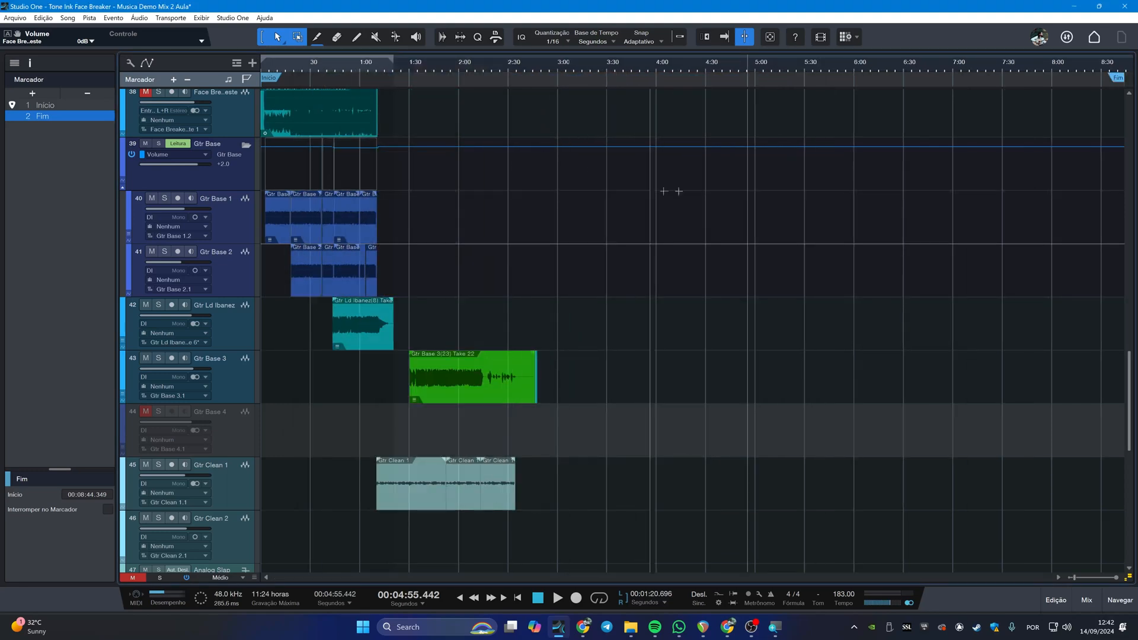
{"action": "left_click_drag", "start_coordinate": [1118, 79], "coordinate": [1114, 81]}
{"action": "scroll", "coordinate": [1025, 139], "scroll_direction": "down", "scroll_amount": 1}
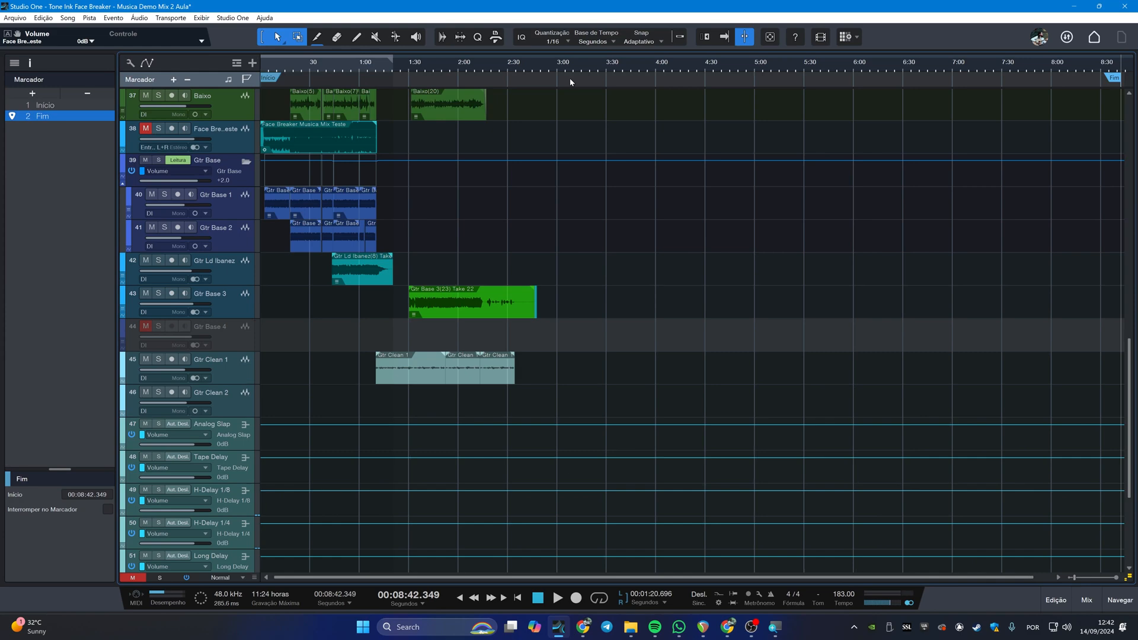
Step: Switch the timeline's time base to Compassos with the Quantização grid, and select the Baixo track
{"action": "scroll", "coordinate": [508, 166], "scroll_direction": "up", "scroll_amount": 5}
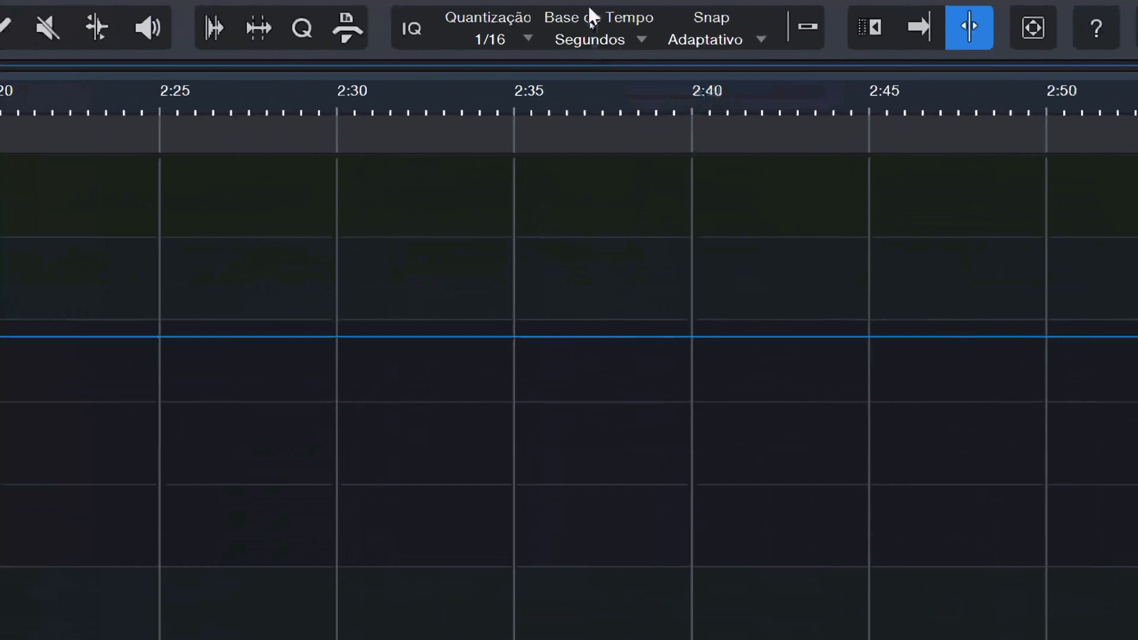
{"action": "left_click", "coordinate": [616, 39]}
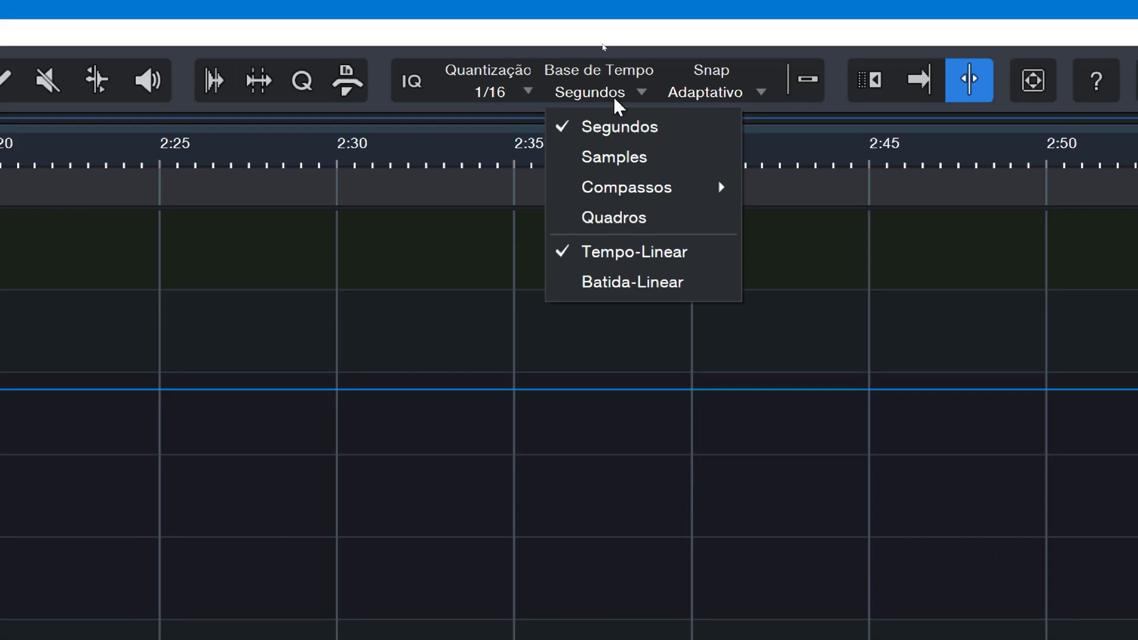
{"action": "mouse_move", "coordinate": [657, 152]}
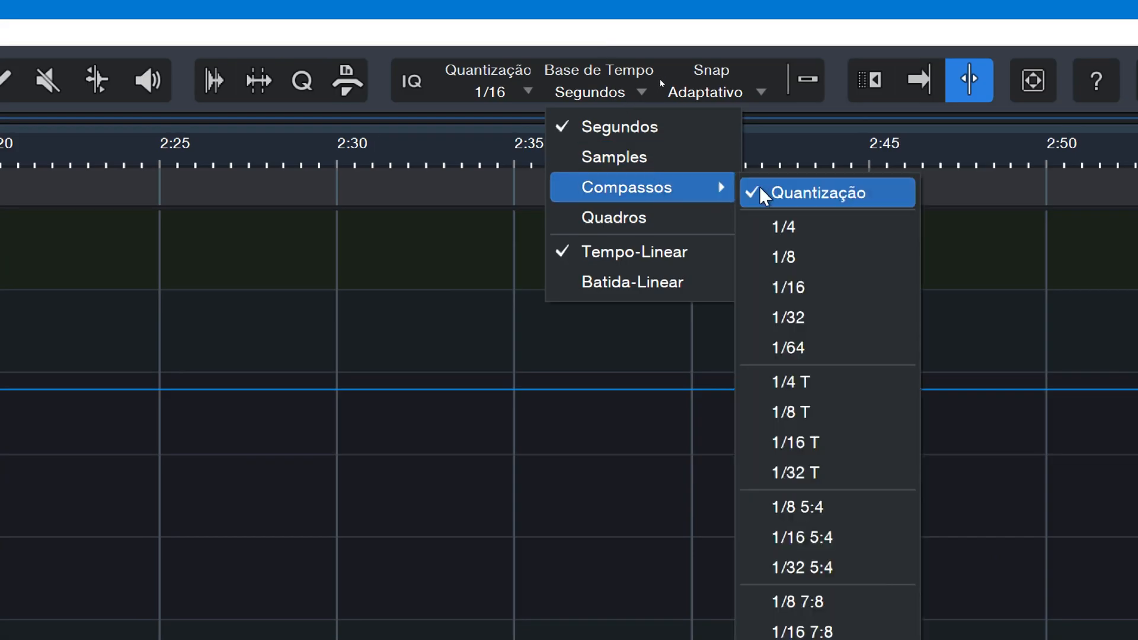
{"action": "left_click", "coordinate": [683, 184]}
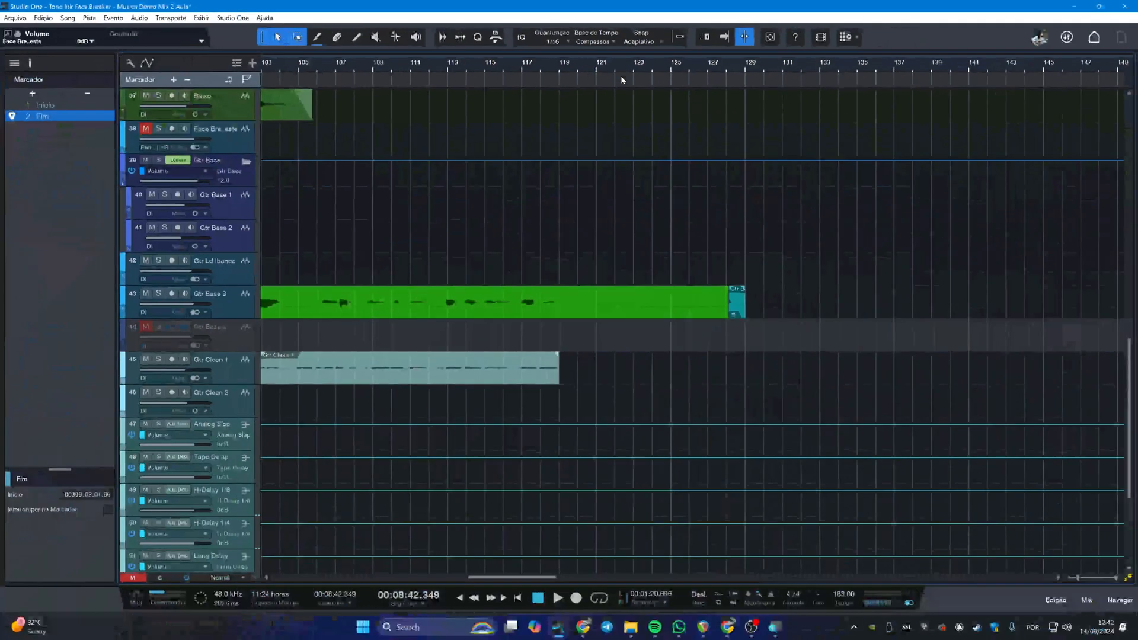
{"action": "scroll", "coordinate": [645, 413], "scroll_direction": "down", "scroll_amount": 10}
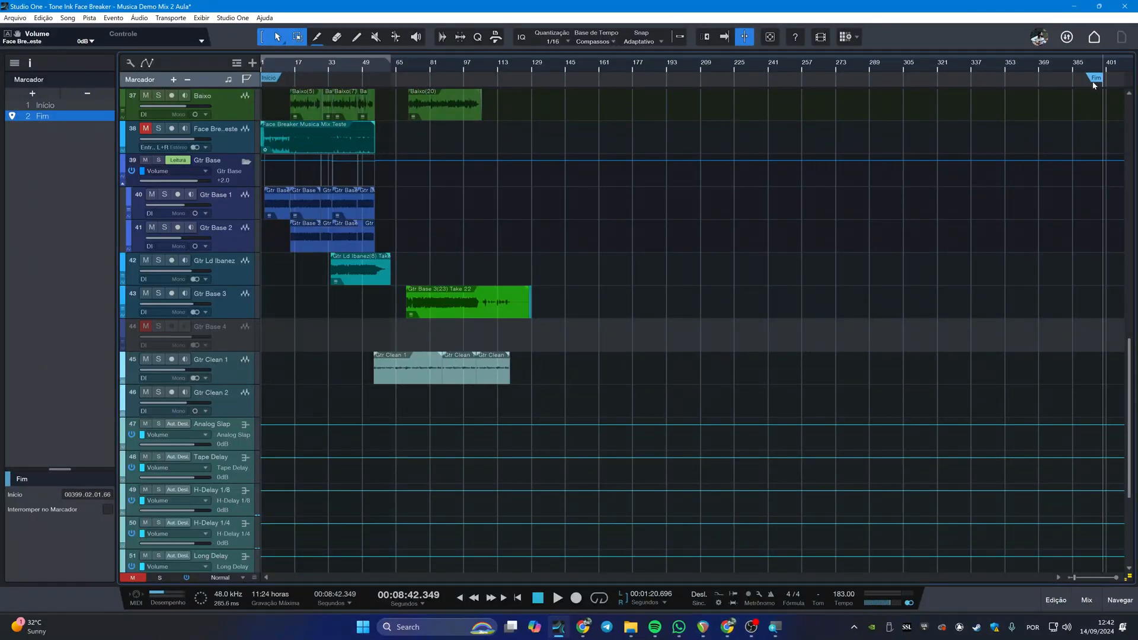
{"action": "left_click", "coordinate": [1056, 92]}
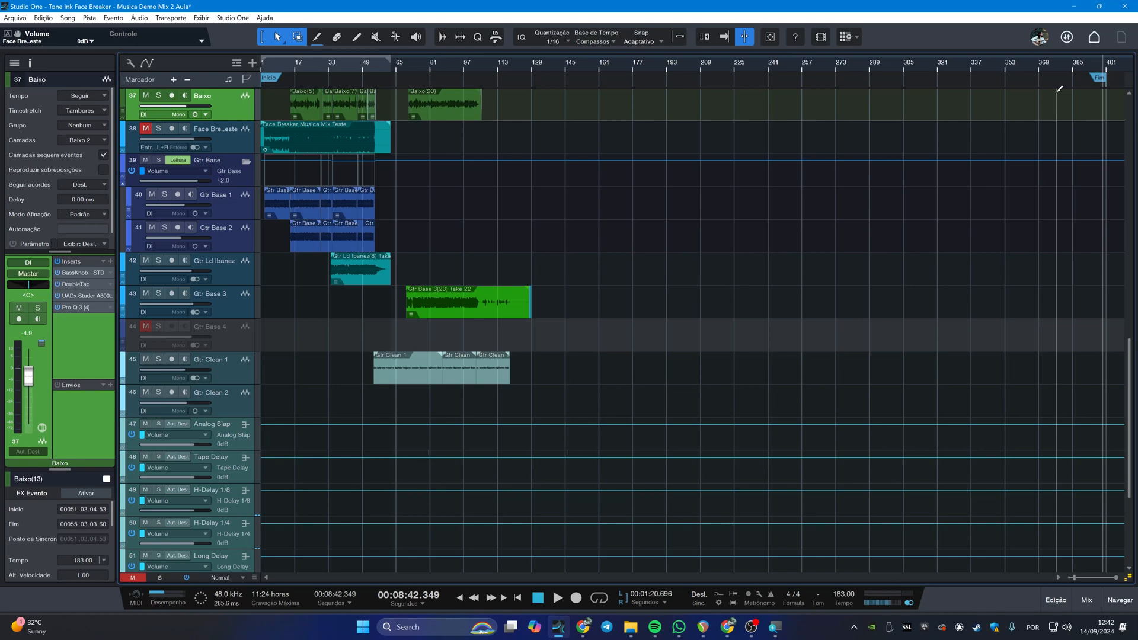
Step: In the song settings, set the time base to Segundos and shorten the song's end to 00:05:44.349
{"action": "key", "text": "ctrl+period"}
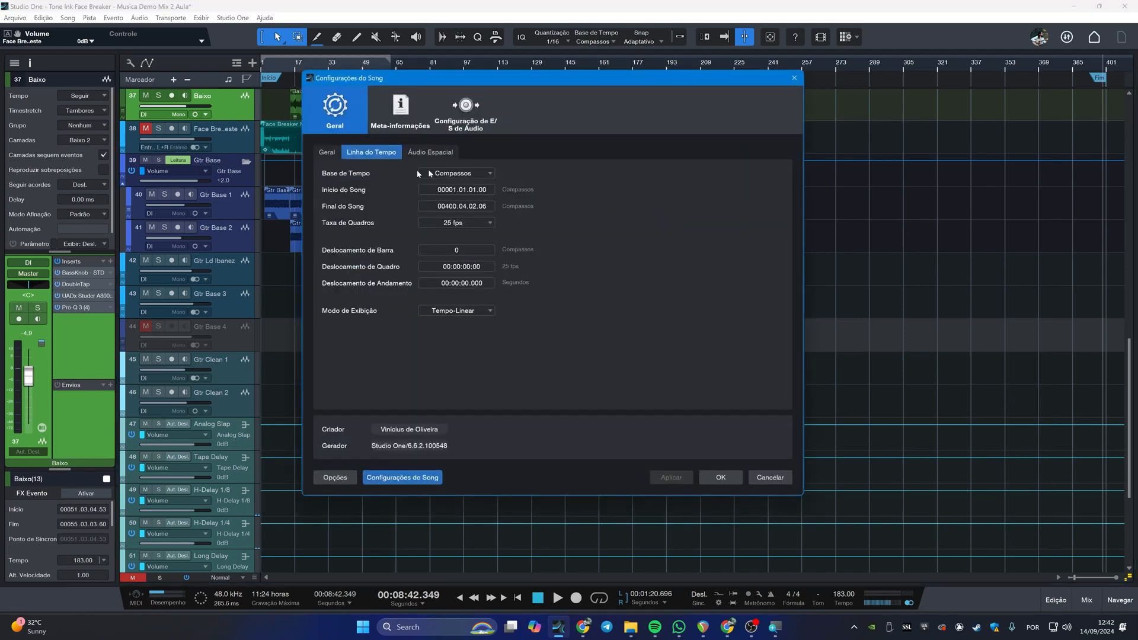
{"action": "left_click", "coordinate": [490, 173]}
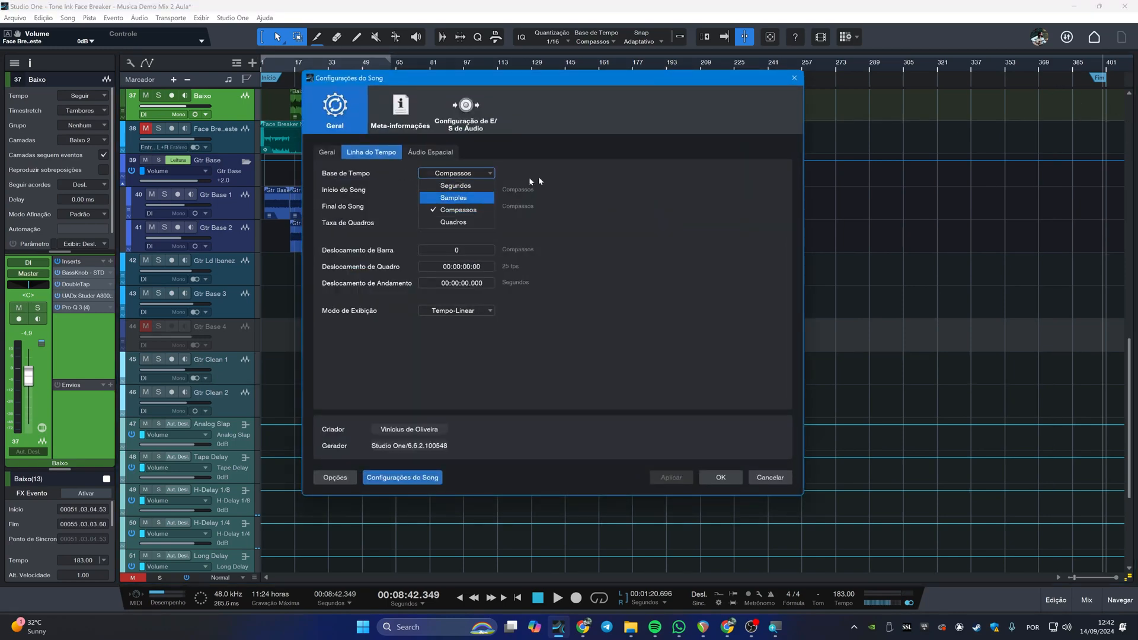
{"action": "left_click", "coordinate": [527, 187]}
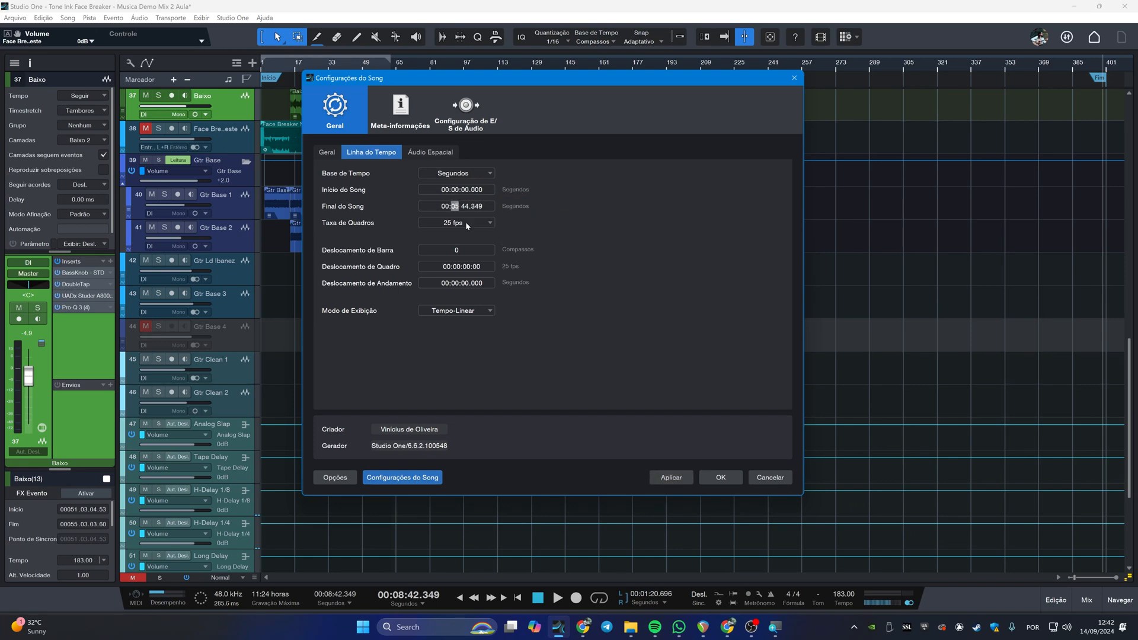
{"action": "key", "text": "Return"}
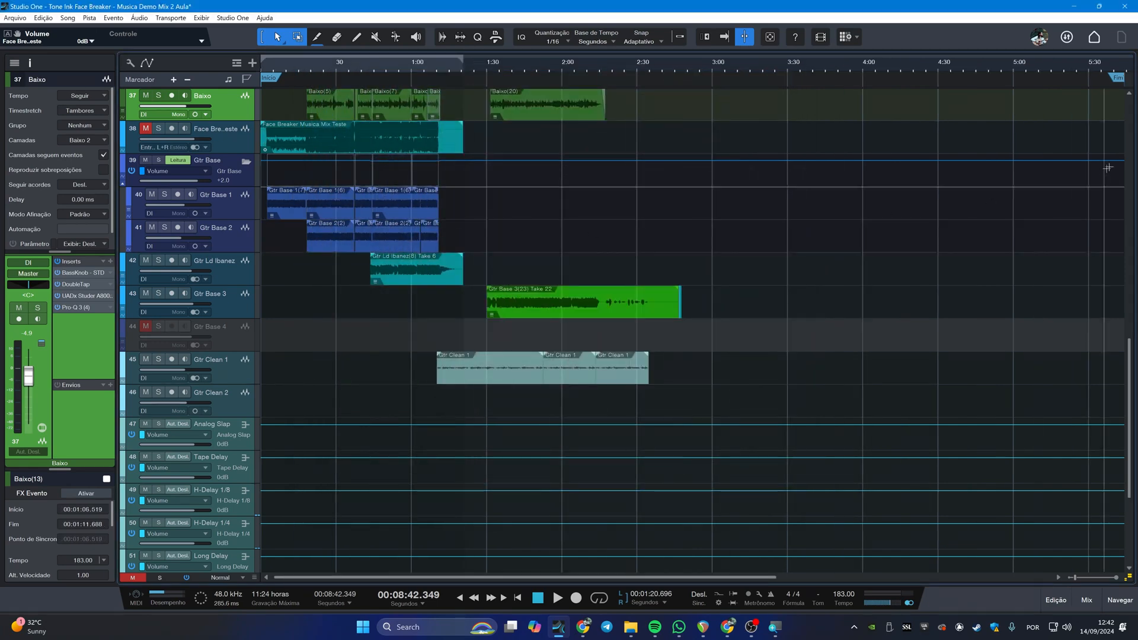
Step: Move the Fim marker to 00:02:50.752, at the end of the Gtr Base 3 audio, and return the time base to Compassos
{"action": "left_click_drag", "start_coordinate": [1116, 77], "coordinate": [682, 85]}
{"action": "scroll", "coordinate": [677, 292], "scroll_direction": "up", "scroll_amount": 7}
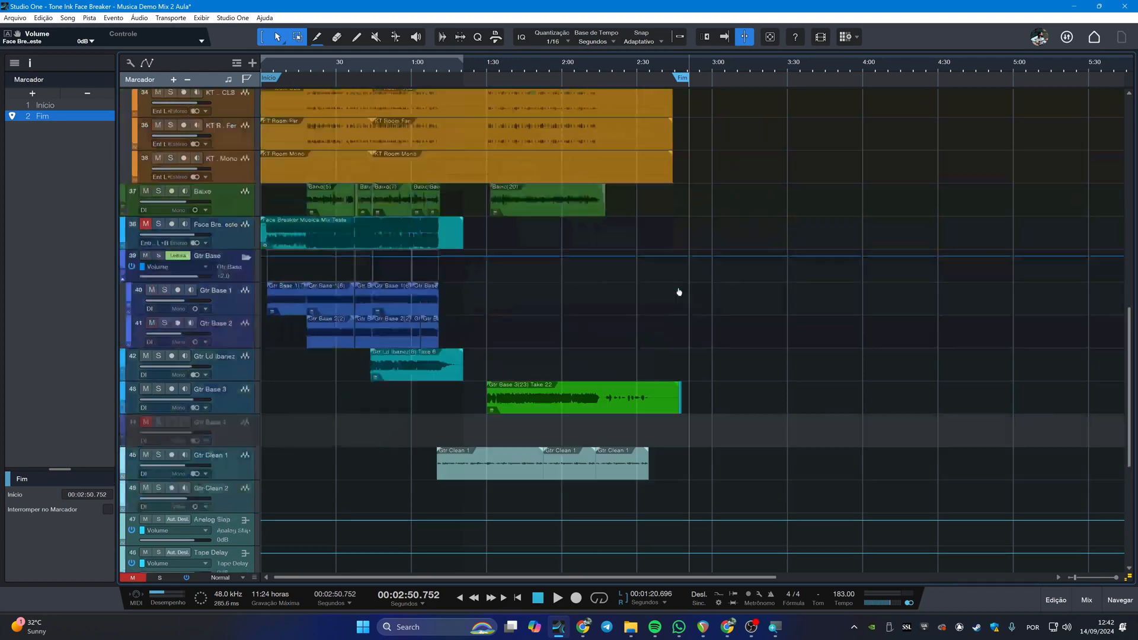
{"action": "left_click", "coordinate": [597, 42]}
{"action": "left_click", "coordinate": [609, 79]}
Step: Show the Arranjador track above the tracks and bring its first sections into view
{"action": "scroll", "coordinate": [594, 289], "scroll_direction": "down", "scroll_amount": 3}
{"action": "scroll", "coordinate": [595, 290], "scroll_direction": "down", "scroll_amount": 2}
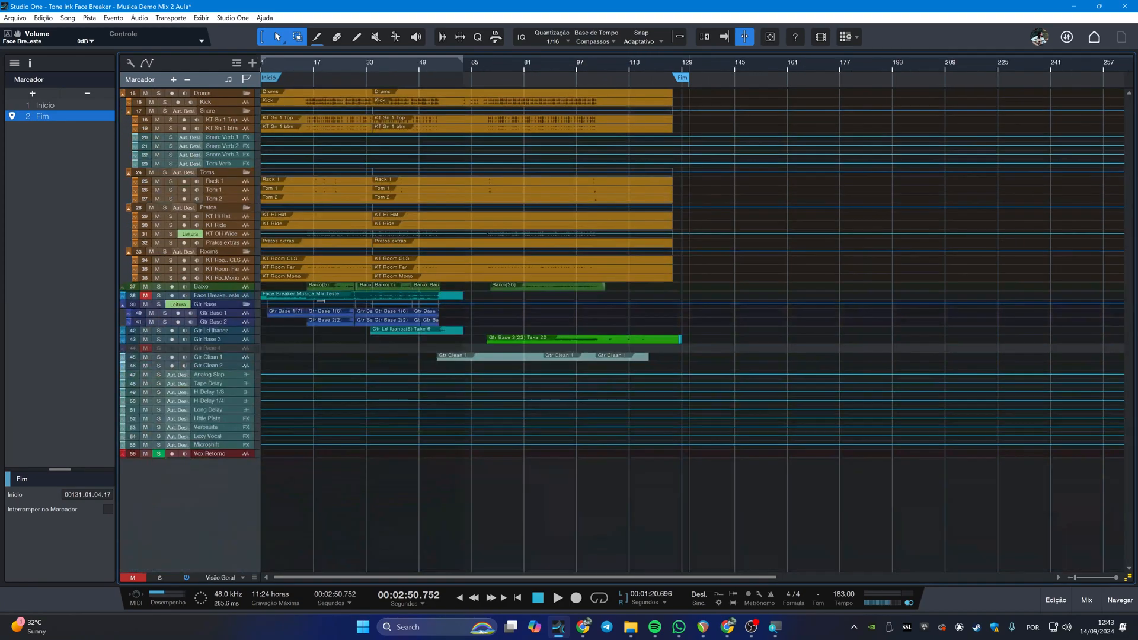
{"action": "scroll", "coordinate": [322, 307], "scroll_direction": "up", "scroll_amount": 3}
{"action": "scroll", "coordinate": [327, 325], "scroll_direction": "up", "scroll_amount": 3}
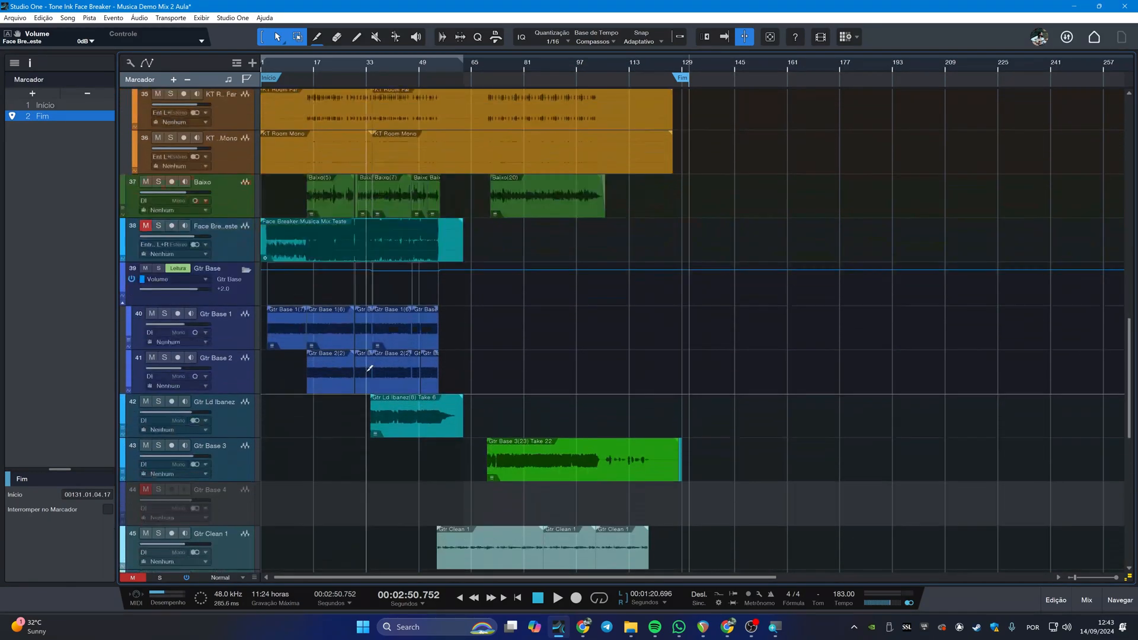
{"action": "scroll", "coordinate": [376, 383], "scroll_direction": "up", "scroll_amount": 5}
{"action": "scroll", "coordinate": [377, 383], "scroll_direction": "up", "scroll_amount": 5}
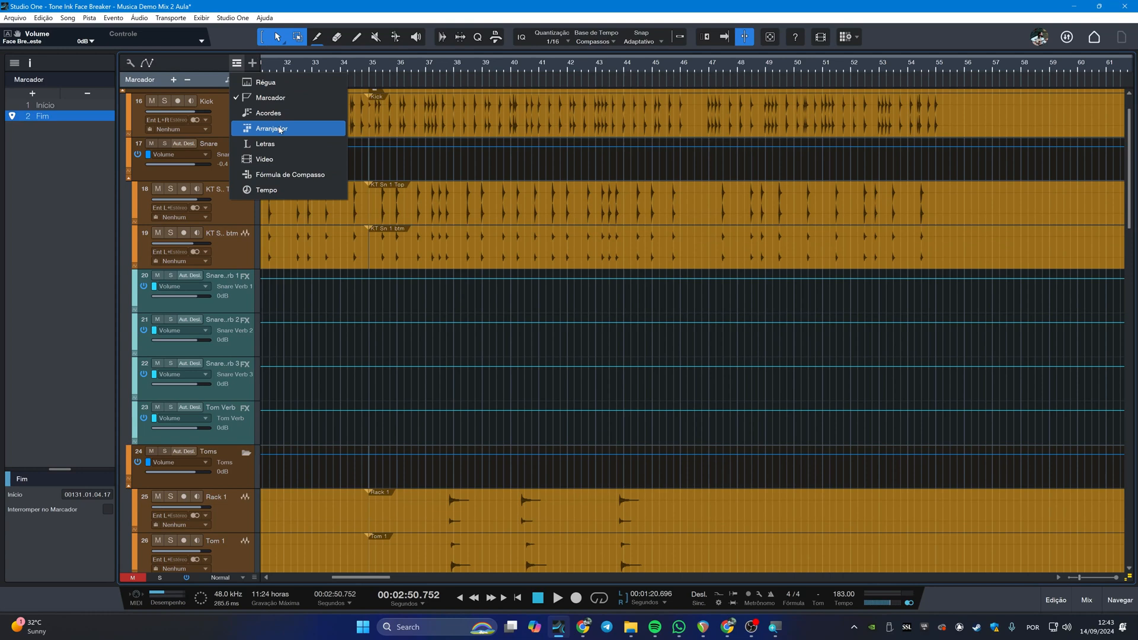
{"action": "left_click", "coordinate": [280, 129]}
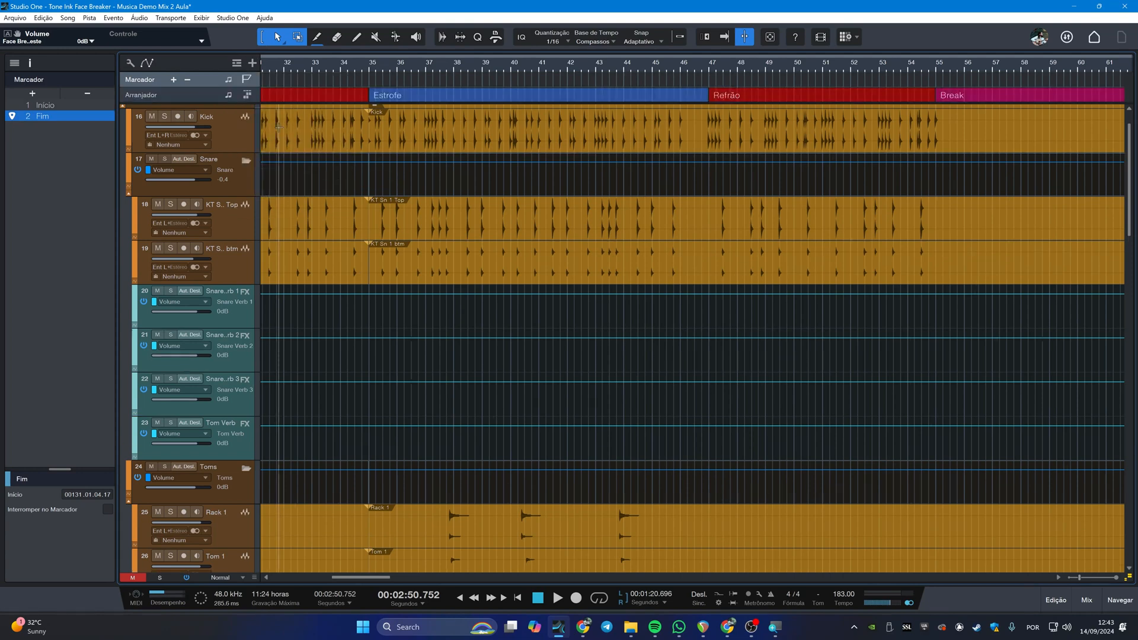
{"action": "scroll", "coordinate": [398, 112], "scroll_direction": "left", "scroll_amount": 5}
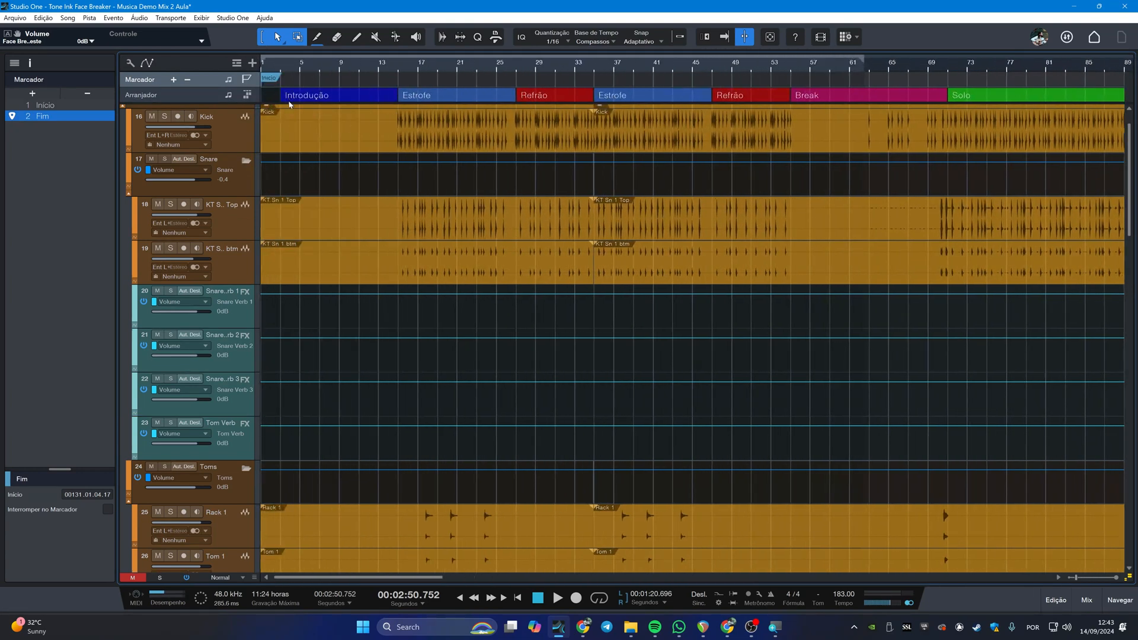
Step: Examine the arranger sections by selecting Introdução, Estrofe, Refrão and Break in turn
{"action": "left_click", "coordinate": [465, 97]}
{"action": "left_click", "coordinate": [556, 100]}
{"action": "left_click", "coordinate": [632, 96]}
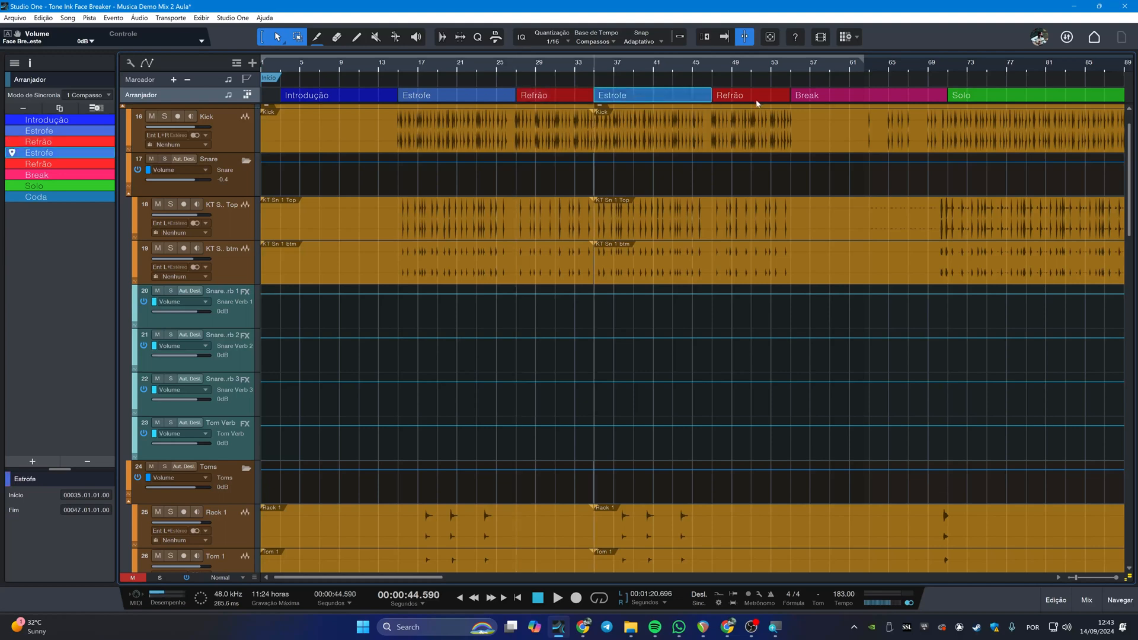
{"action": "left_click", "coordinate": [756, 100]}
{"action": "left_click", "coordinate": [341, 96]}
{"action": "left_click", "coordinate": [455, 99]}
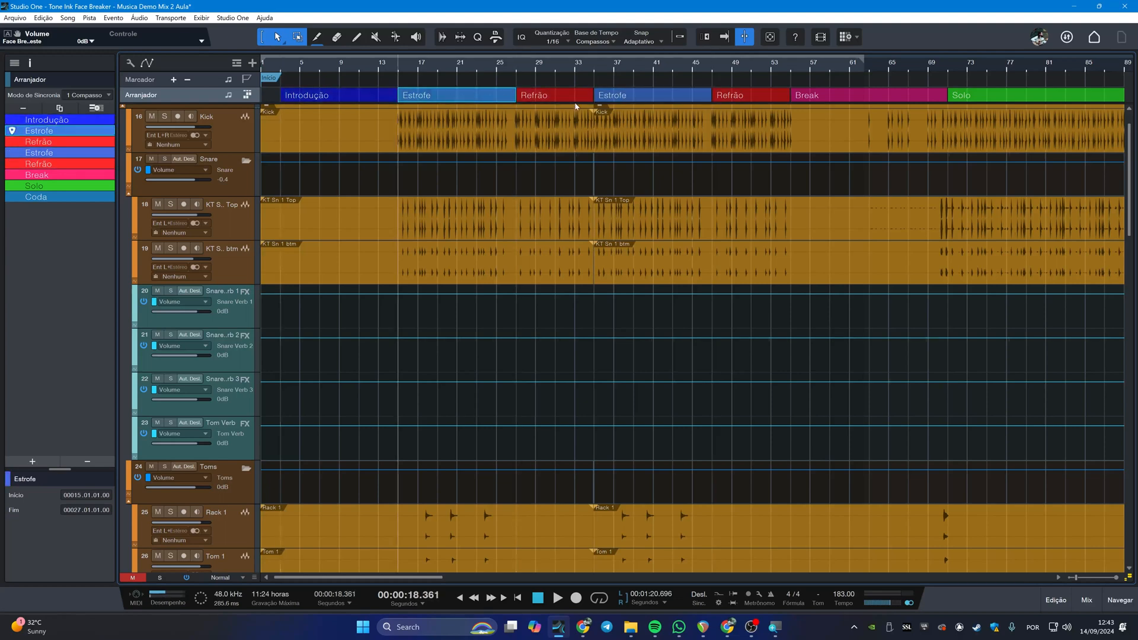
{"action": "left_click", "coordinate": [590, 99]}
{"action": "left_click", "coordinate": [628, 98]}
{"action": "left_click", "coordinate": [818, 93]}
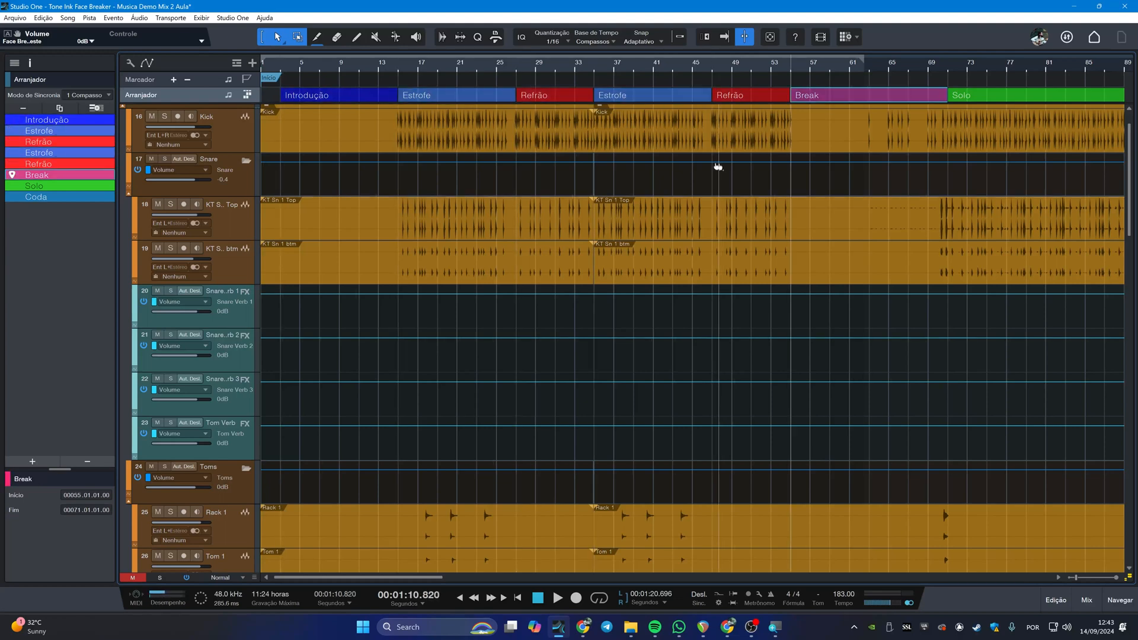
Step: Duplicate the second Refrão section directly after itself, and insert a copy of the Break section after Solo
{"action": "scroll", "coordinate": [679, 169], "scroll_direction": "down", "scroll_amount": 5}
{"action": "scroll", "coordinate": [460, 122], "scroll_direction": "up", "scroll_amount": 3}
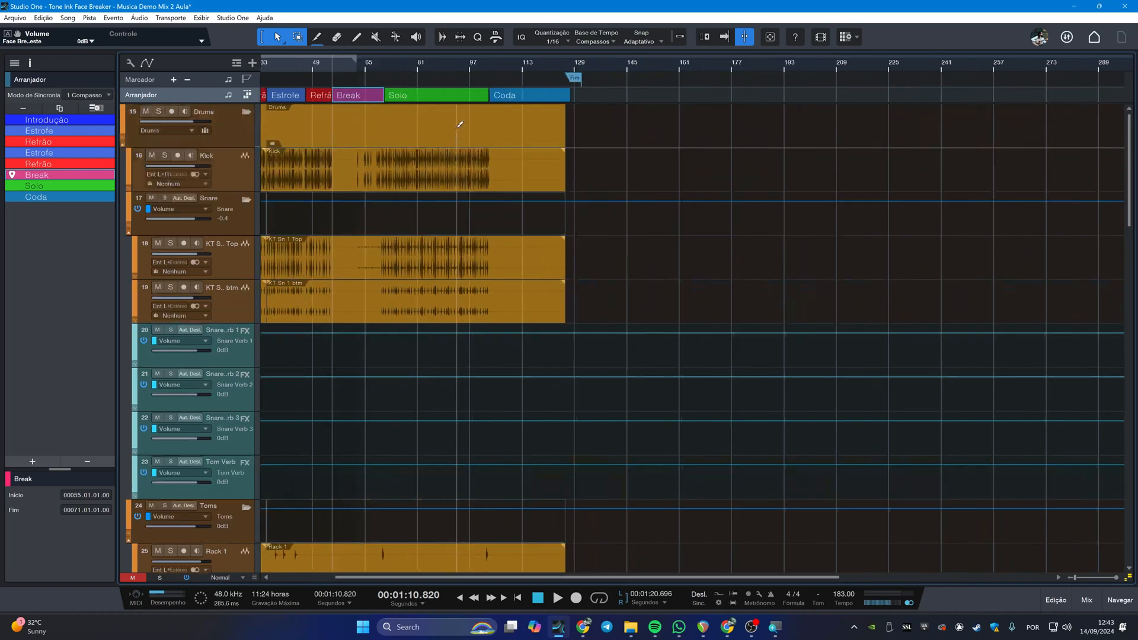
{"action": "scroll", "coordinate": [461, 116], "scroll_direction": "left", "scroll_amount": 3}
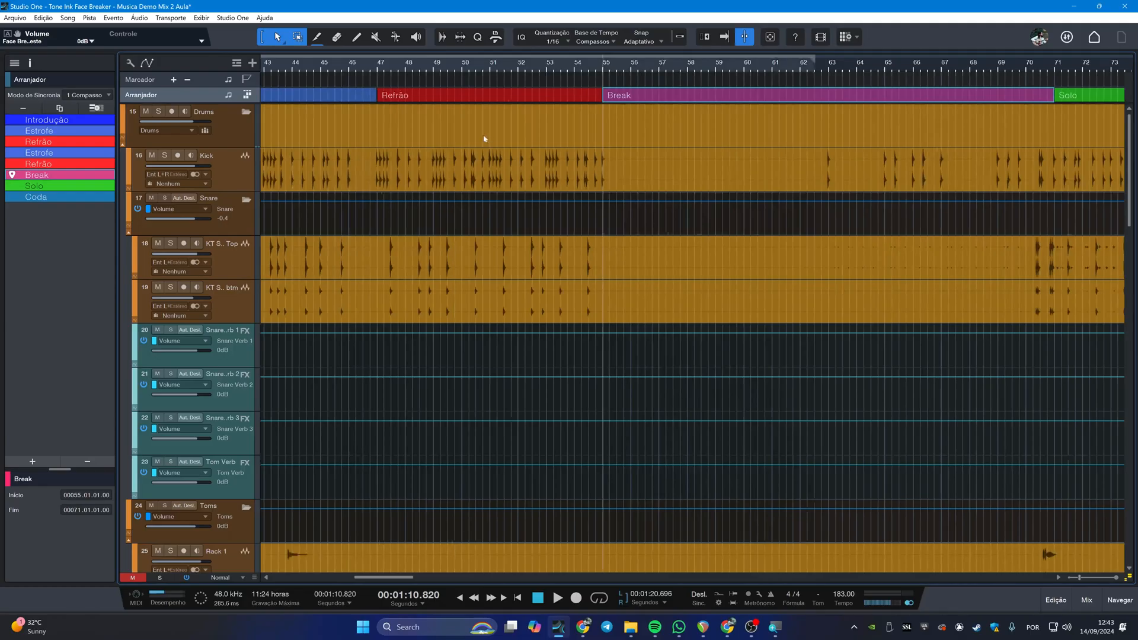
{"action": "scroll", "coordinate": [485, 139], "scroll_direction": "down", "scroll_amount": 2}
{"action": "left_click", "coordinate": [492, 100]}
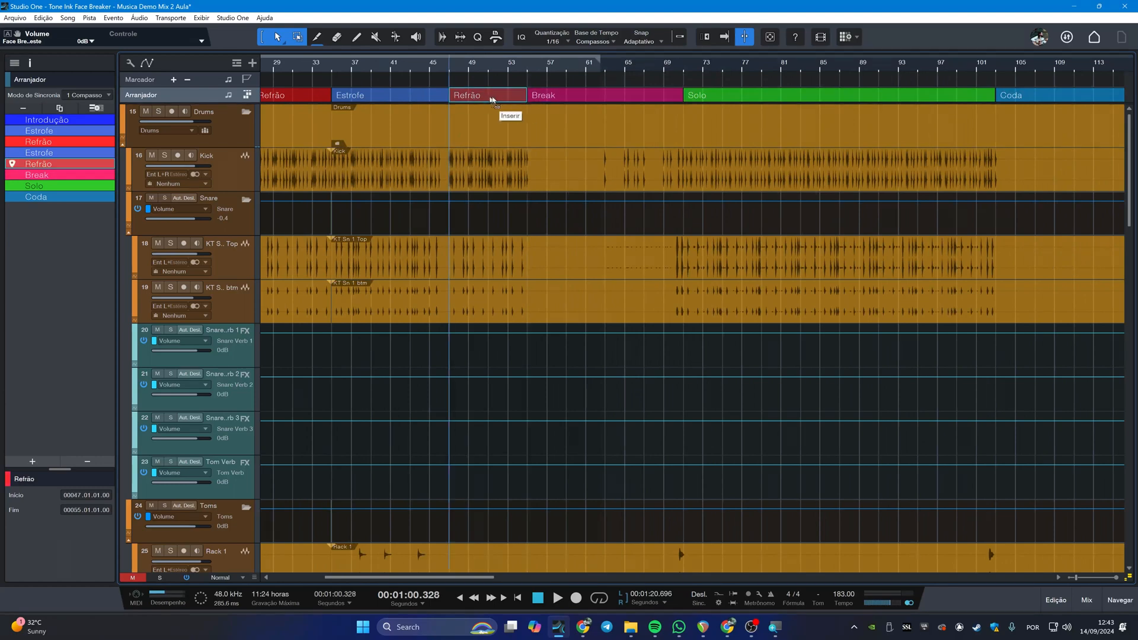
{"action": "left_click_drag", "start_coordinate": [492, 100], "coordinate": [527, 99]}
{"action": "left_click_drag", "start_coordinate": [629, 95], "coordinate": [765, 101]}
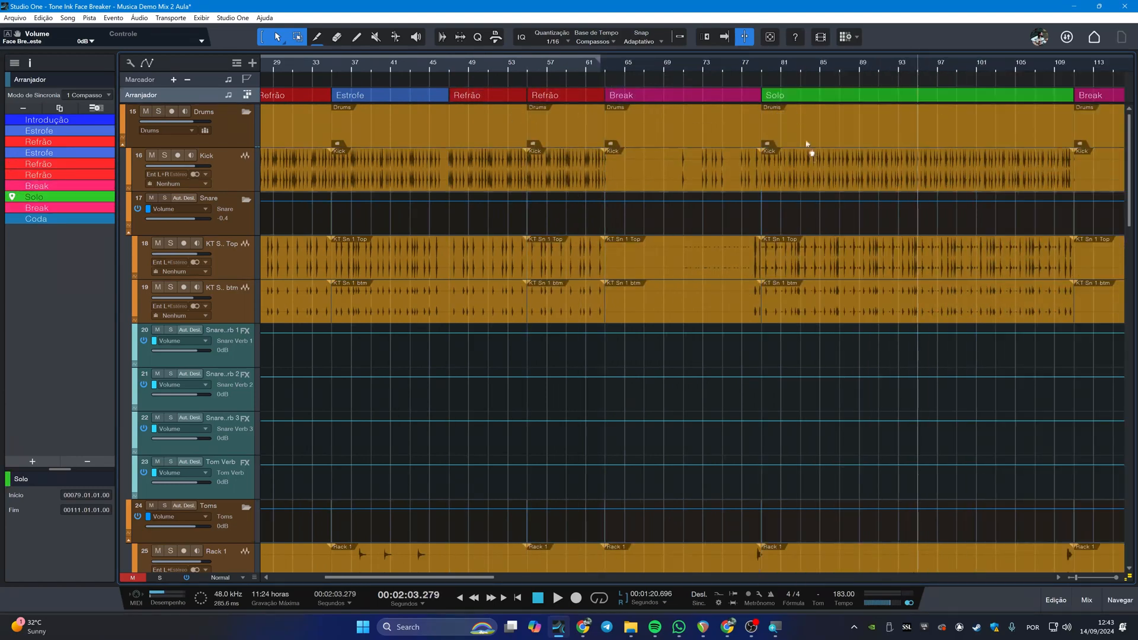
Step: Undo the duplicated Refrão and Break sections in the arrangement
{"action": "key", "text": "ctrl+z"}
{"action": "key", "text": "ctrl+z"}
{"action": "key", "text": "ctrl+z"}
{"action": "scroll", "coordinate": [605, 195], "scroll_direction": "down", "scroll_amount": 5}
{"action": "scroll", "coordinate": [343, 181], "scroll_direction": "up", "scroll_amount": 5}
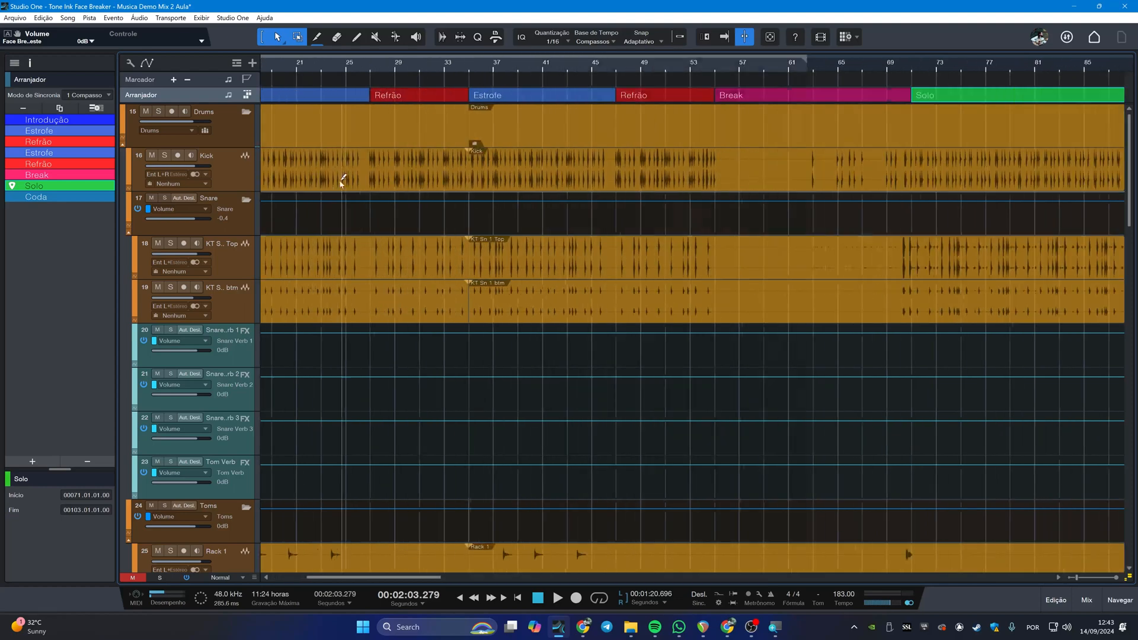
Step: Set the loop's start at bar 35, where the second Estrofe begins, and turn on snapping
{"action": "scroll", "coordinate": [339, 188], "scroll_direction": "left", "scroll_amount": 2}
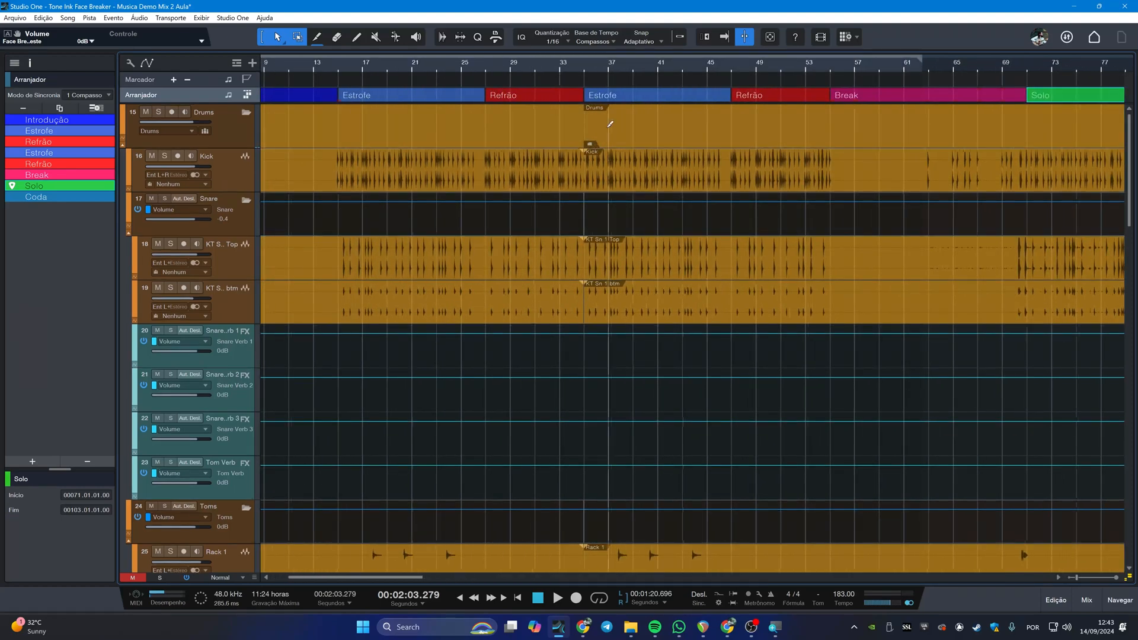
{"action": "scroll", "coordinate": [587, 148], "scroll_direction": "up", "scroll_amount": 8}
{"action": "scroll", "coordinate": [568, 167], "scroll_direction": "down", "scroll_amount": 5}
{"action": "scroll", "coordinate": [546, 137], "scroll_direction": "up", "scroll_amount": 4}
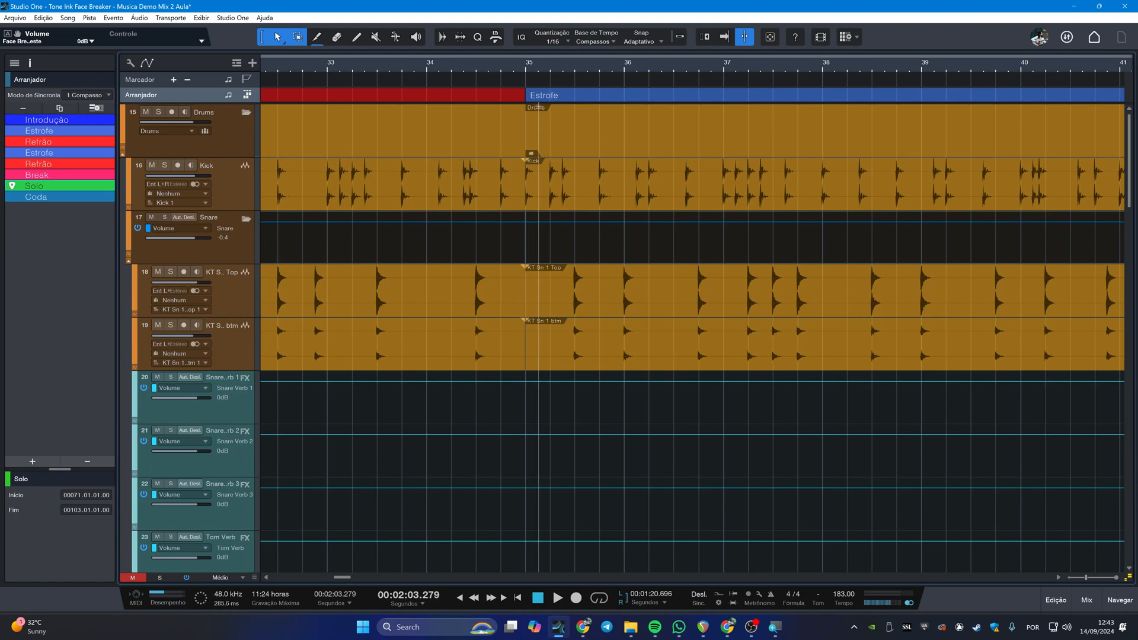
{"action": "left_click", "coordinate": [526, 69], "text": "ctrl"}
{"action": "scroll", "coordinate": [557, 108], "scroll_direction": "up", "scroll_amount": 2}
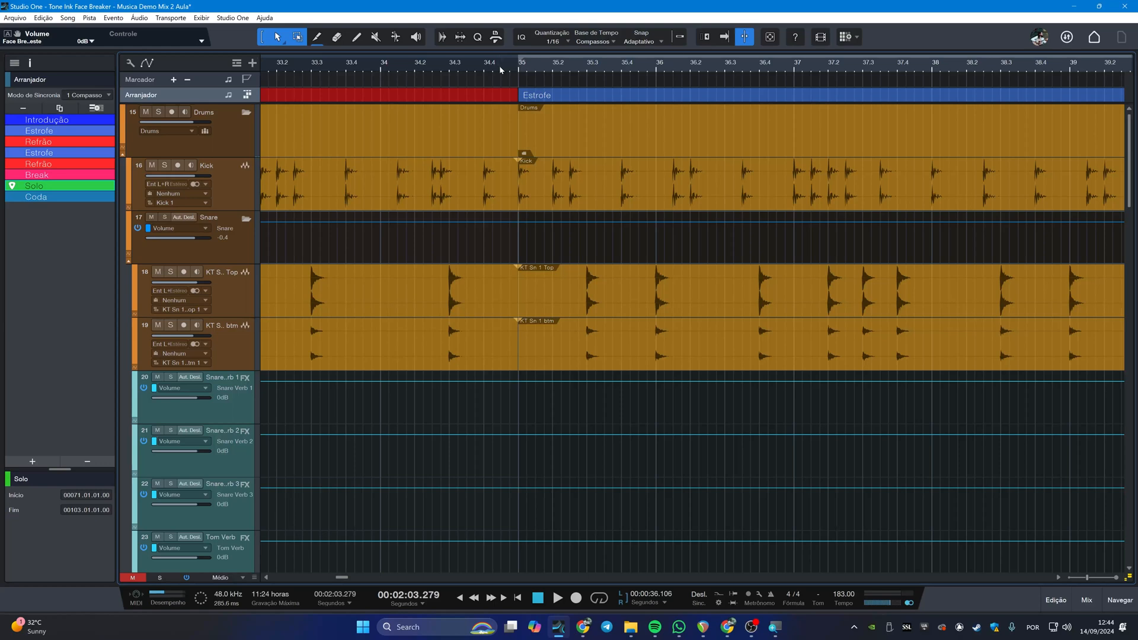
{"action": "key", "text": "n"}
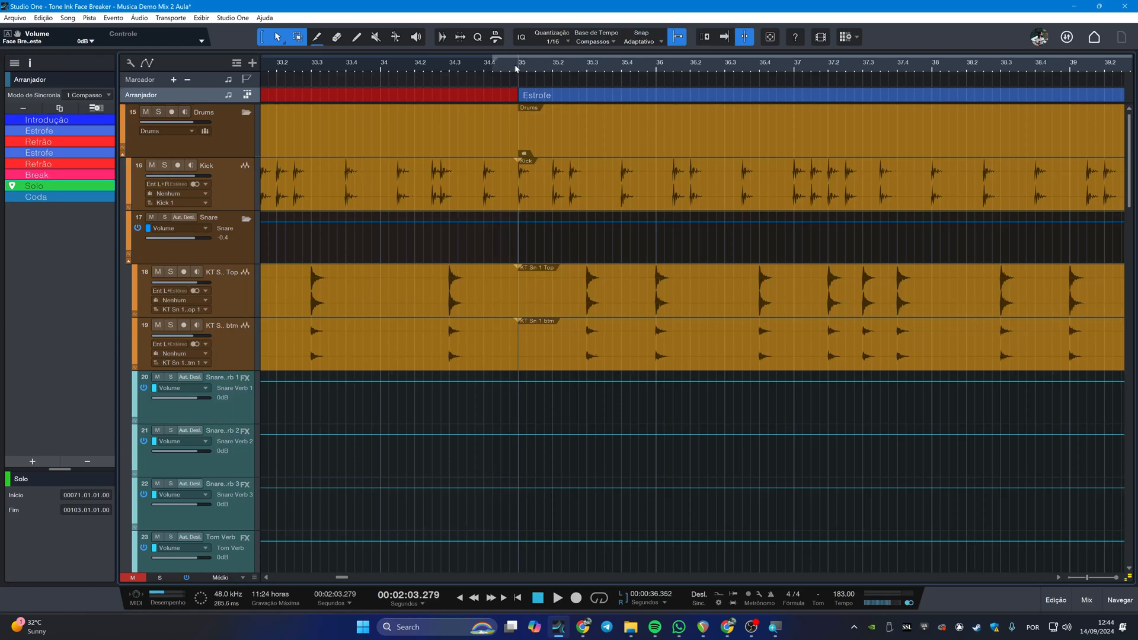
Step: Set the loop range over the first Refrão section, from bar 27 to bar 35
{"action": "scroll", "coordinate": [516, 107], "scroll_direction": "down", "scroll_amount": 8}
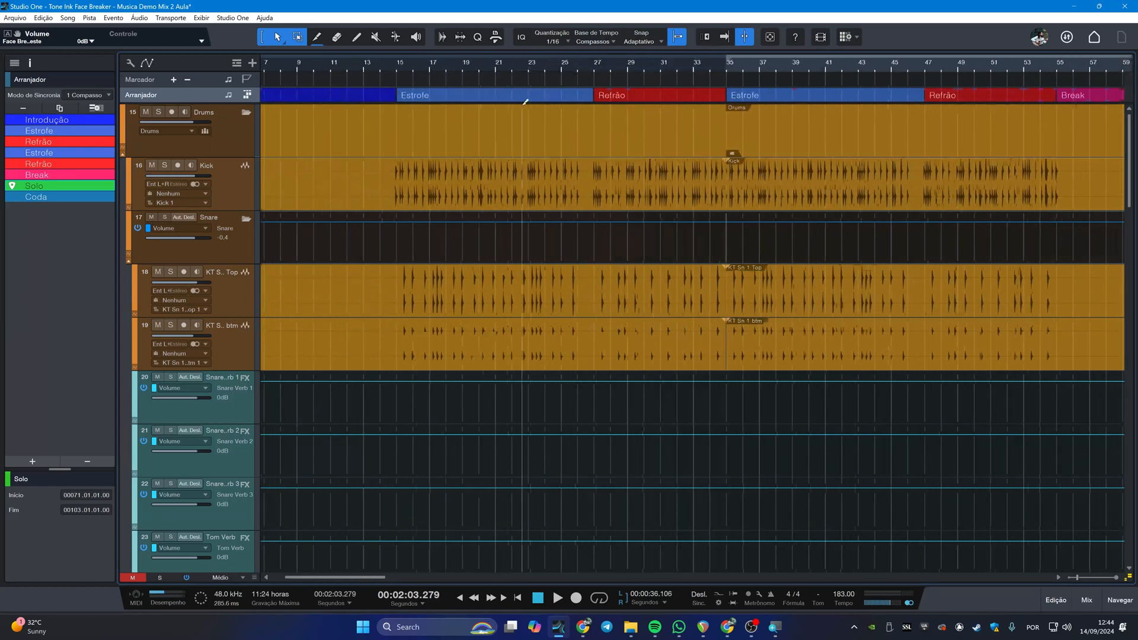
{"action": "scroll", "coordinate": [749, 102], "scroll_direction": "up", "scroll_amount": 3}
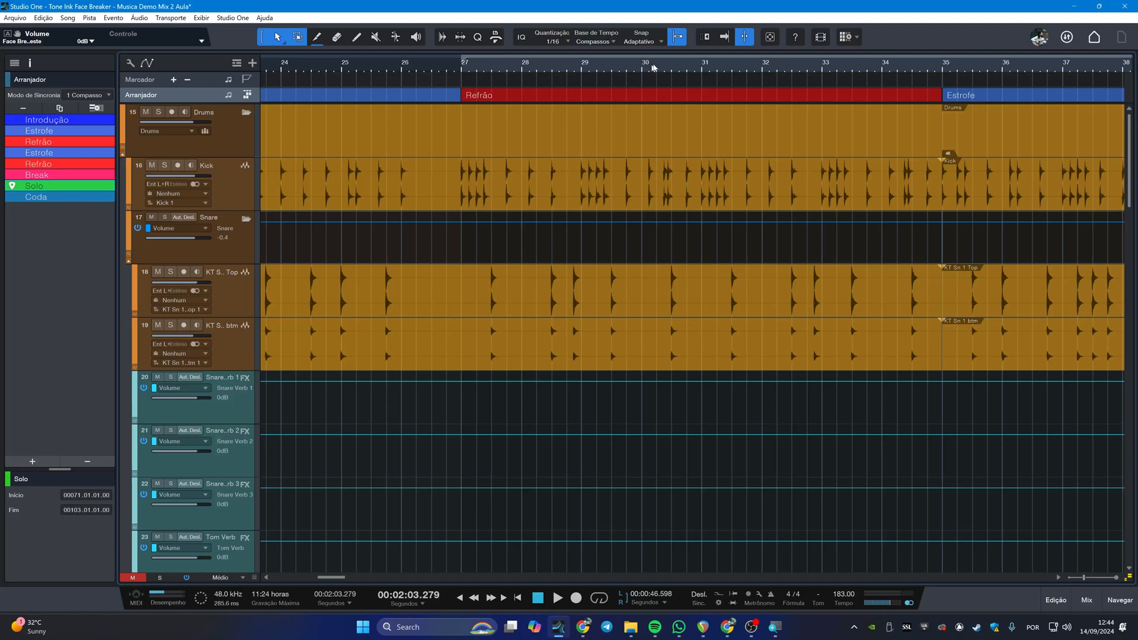
{"action": "left_click", "coordinate": [941, 65], "text": "alt"}
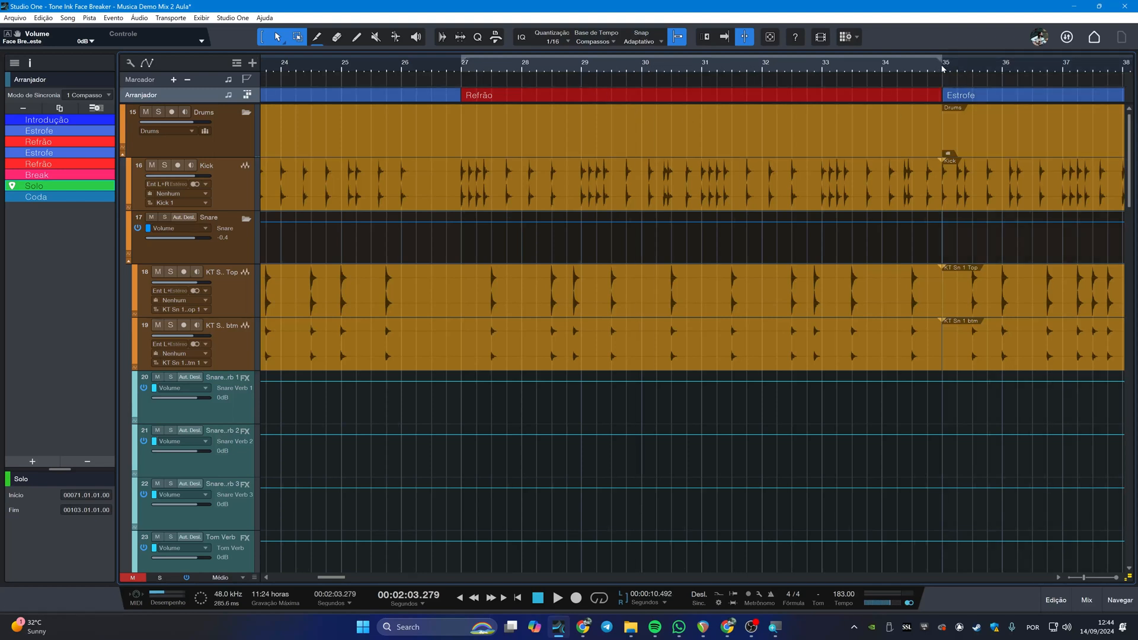
{"action": "left_click", "coordinate": [965, 64], "text": "alt"}
{"action": "left_click", "coordinate": [986, 64], "text": "alt"}
{"action": "left_click", "coordinate": [945, 64], "text": "alt"}
{"action": "left_click", "coordinate": [939, 64], "text": "alt"}
{"action": "left_click", "coordinate": [943, 69], "text": "alt"}
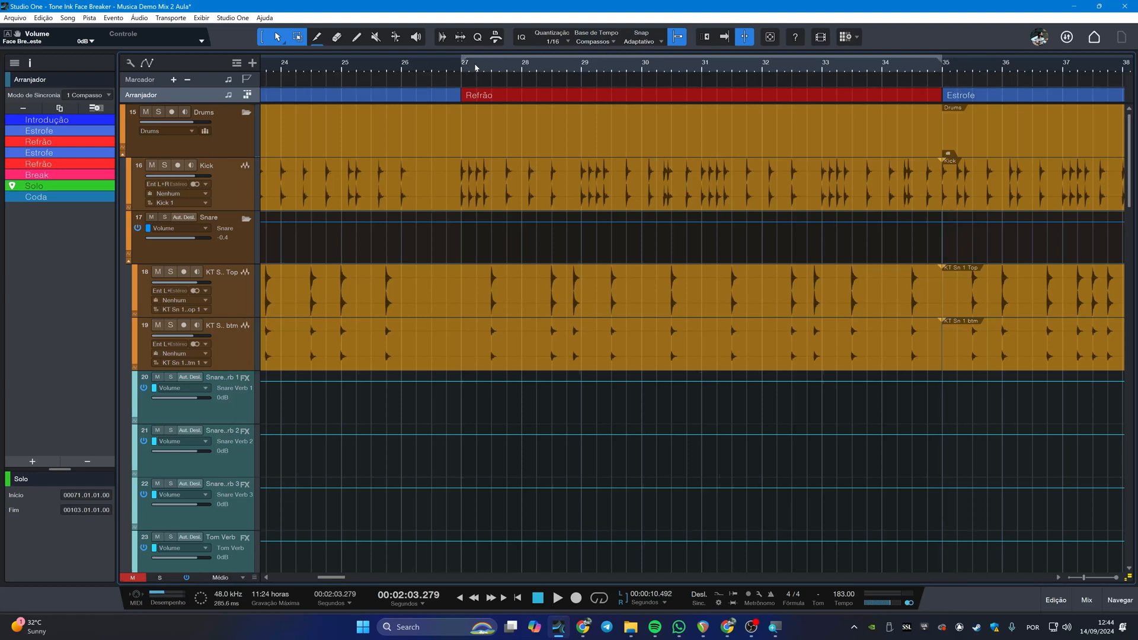
Step: Examine the ruler's commands for inserting silence and deleting loop time, and select the Drums and Kick tracks in turn
{"action": "right_click", "coordinate": [494, 69]}
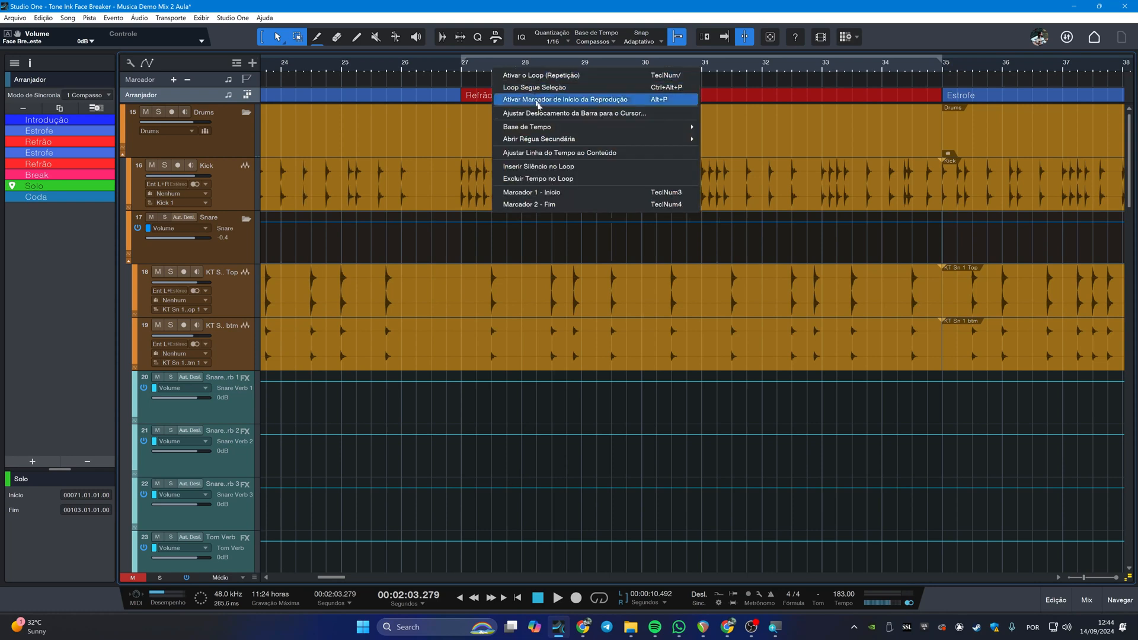
{"action": "left_click", "coordinate": [554, 167]}
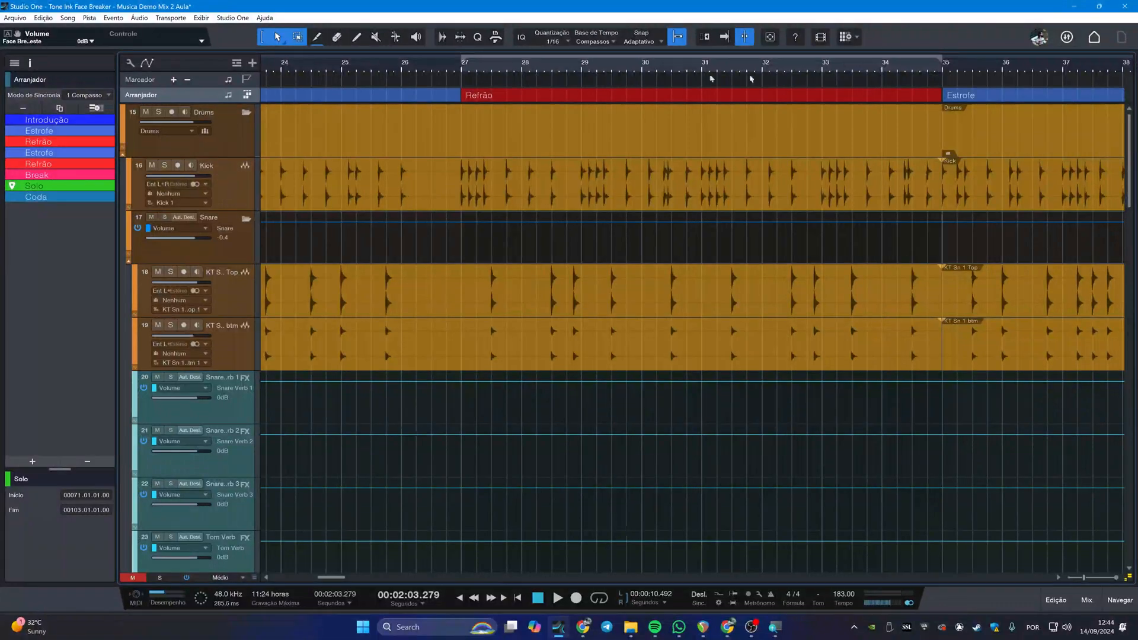
{"action": "left_click", "coordinate": [227, 141]}
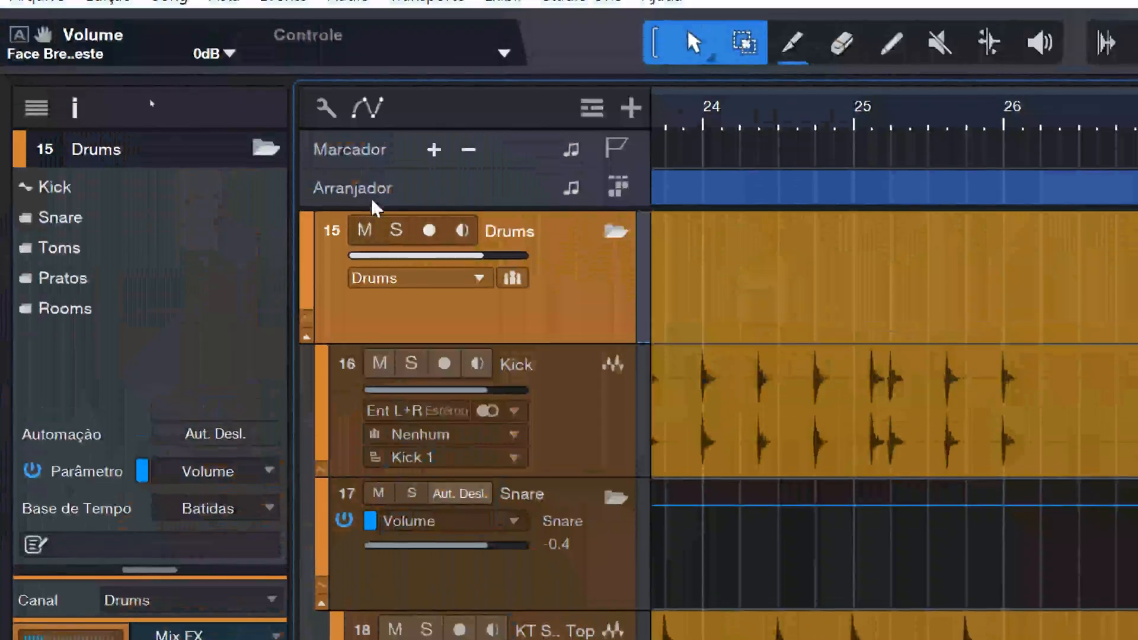
{"action": "left_click", "coordinate": [374, 201]}
{"action": "left_click", "coordinate": [571, 363]}
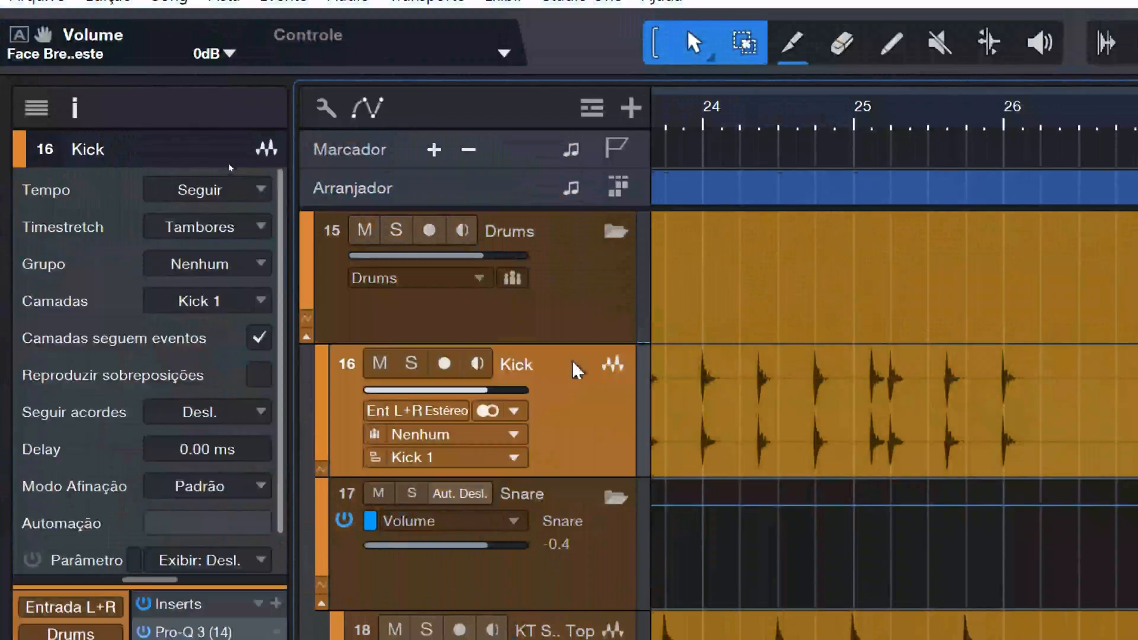
{"action": "left_click", "coordinate": [566, 297]}
{"action": "left_click", "coordinate": [483, 178]}
{"action": "left_click", "coordinate": [691, 312]}
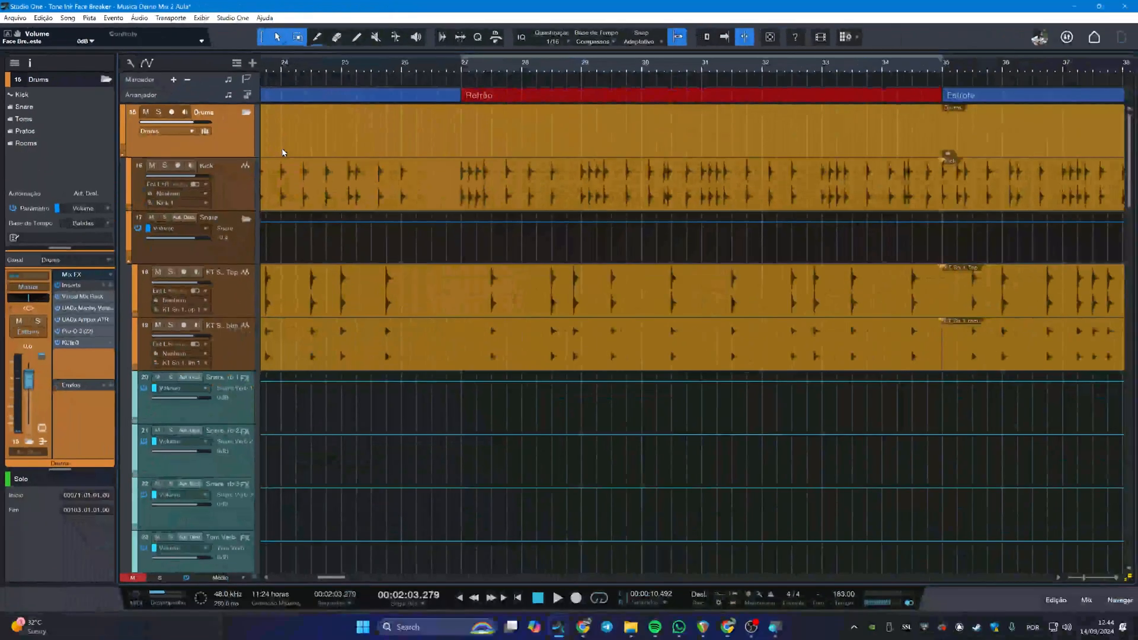
Step: Insert silence in the loop between bars 27 and 35 and check the gap across the drum and guitar tracks
{"action": "right_click", "coordinate": [556, 71]}
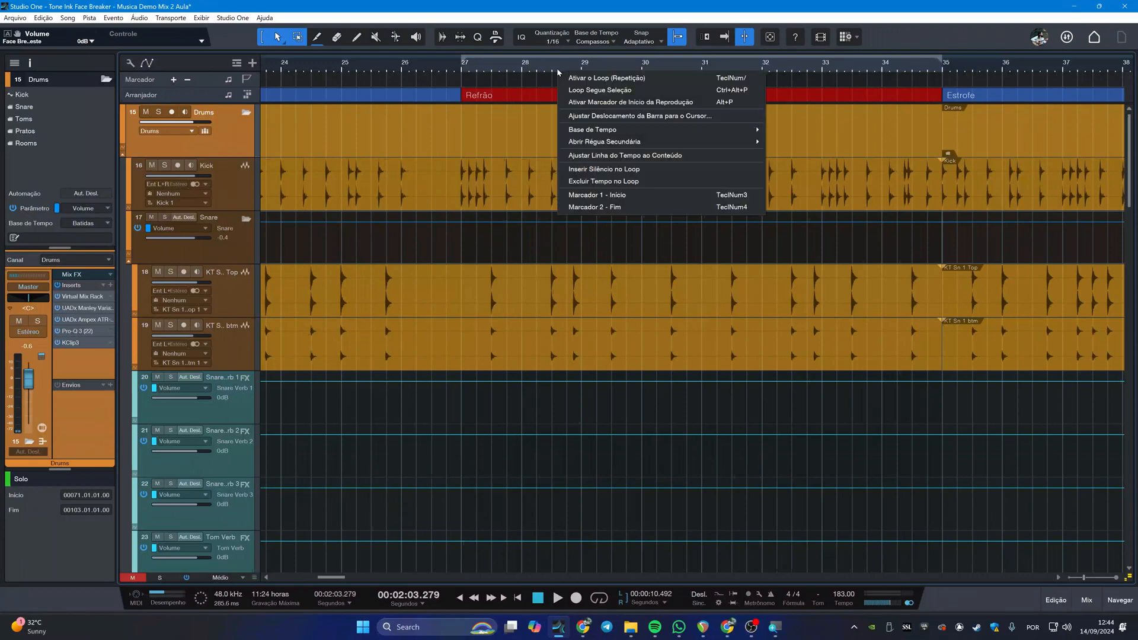
{"action": "left_click", "coordinate": [642, 171]}
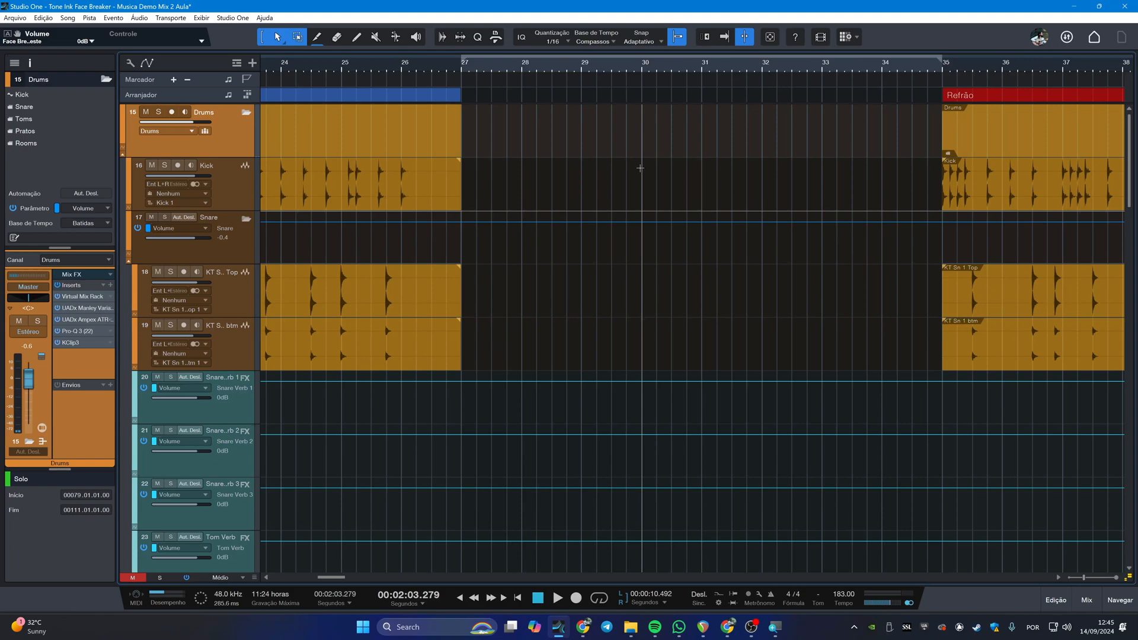
{"action": "scroll", "coordinate": [640, 168], "scroll_direction": "down", "scroll_amount": 10}
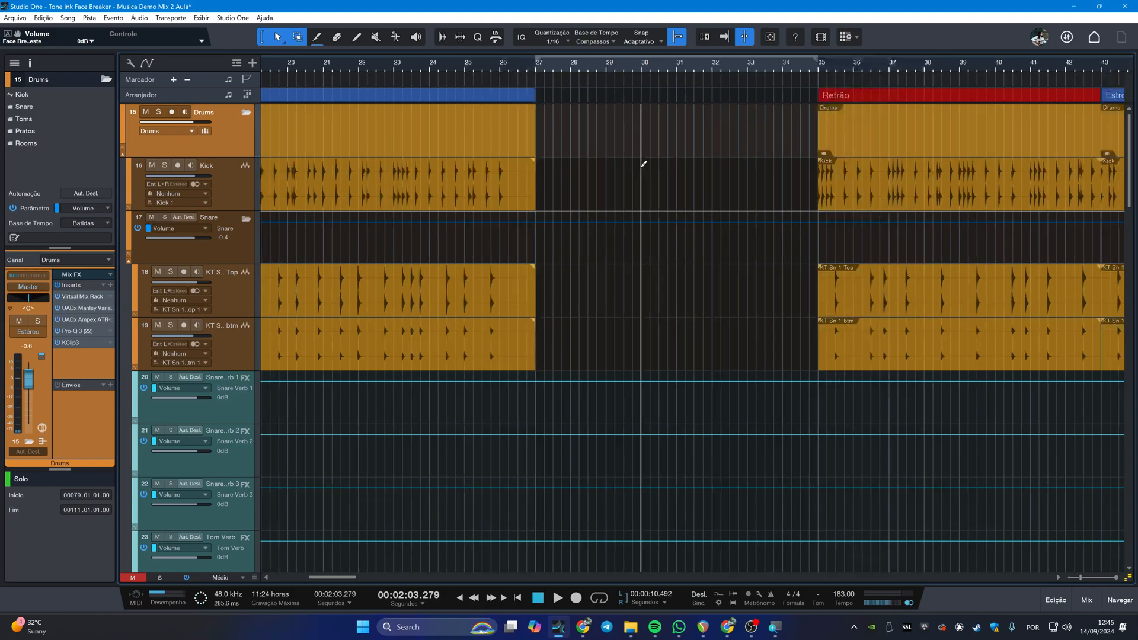
{"action": "scroll", "coordinate": [527, 325], "scroll_direction": "down", "scroll_amount": 5}
{"action": "scroll", "coordinate": [522, 325], "scroll_direction": "down", "scroll_amount": 10}
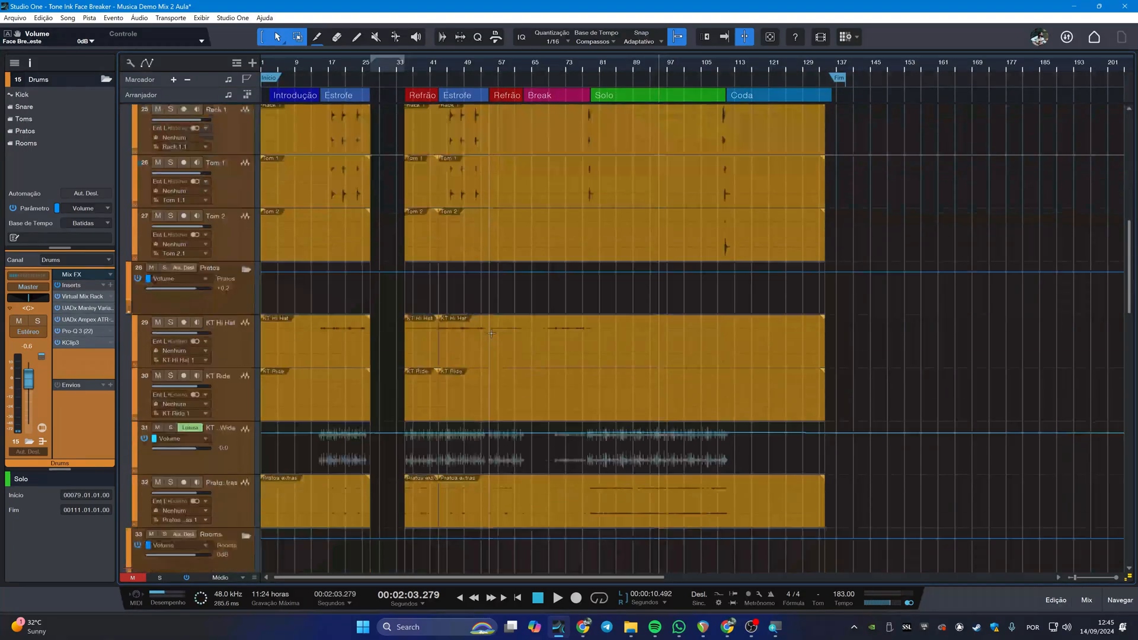
{"action": "scroll", "coordinate": [492, 333], "scroll_direction": "down", "scroll_amount": 5}
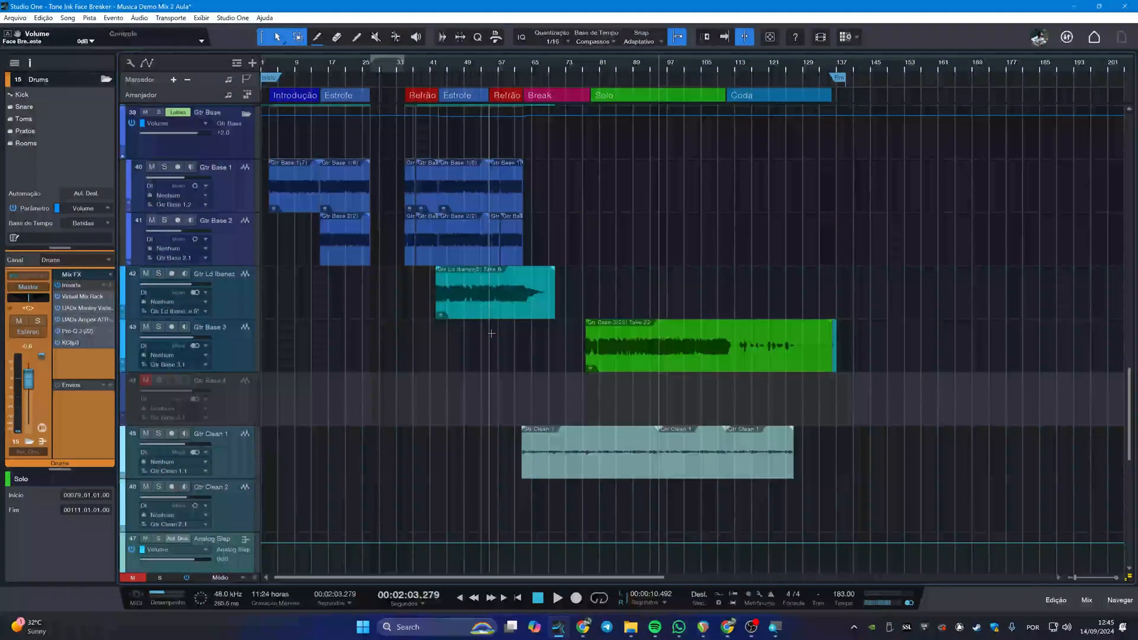
{"action": "scroll", "coordinate": [490, 168], "scroll_direction": "up", "scroll_amount": 10}
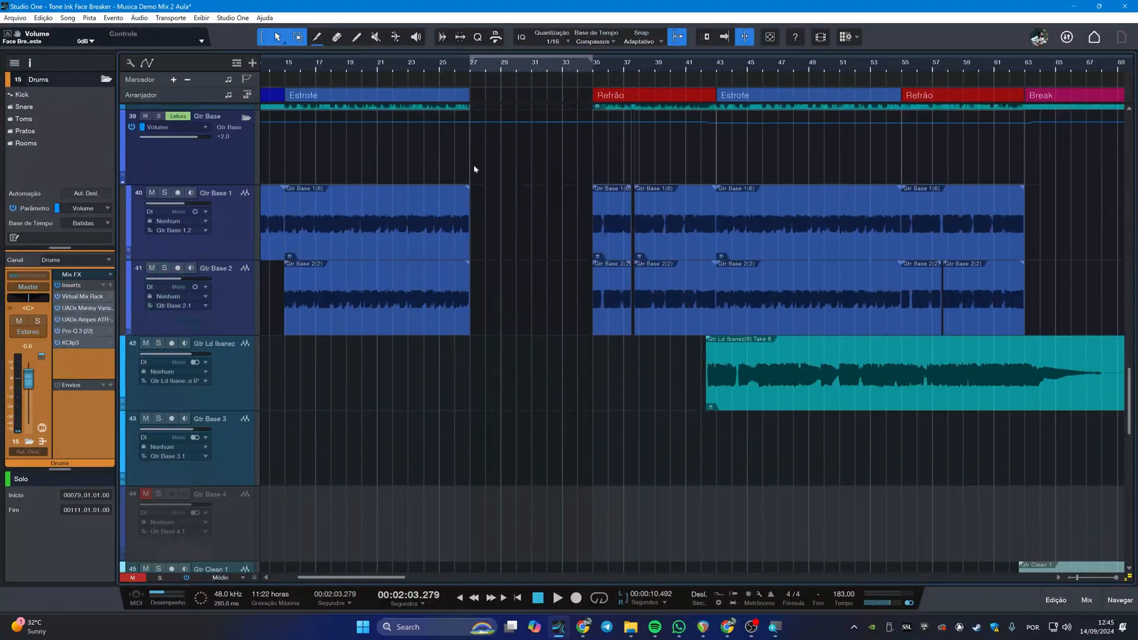
{"action": "scroll", "coordinate": [489, 167], "scroll_direction": "up", "scroll_amount": 8}
Step: Draw a new arranger section in the silent gap and stretch it to cover bars 27 to 35
{"action": "left_click_drag", "start_coordinate": [481, 95], "coordinate": [532, 97]}
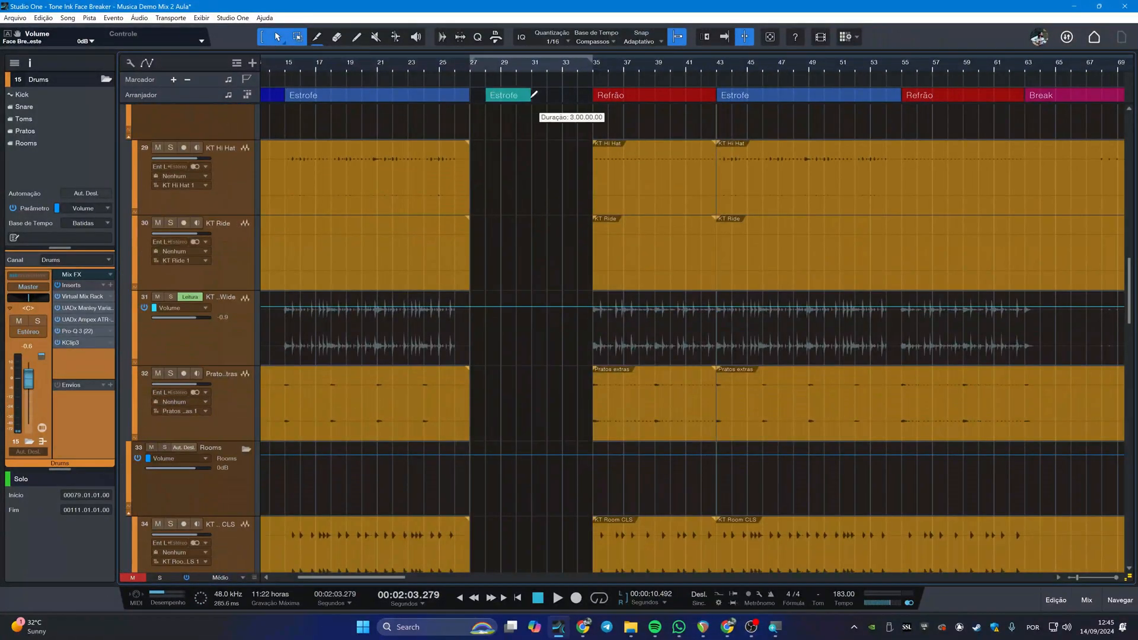
{"action": "scroll", "coordinate": [501, 112], "scroll_direction": "up", "scroll_amount": 10}
{"action": "left_click_drag", "start_coordinate": [377, 98], "coordinate": [297, 97]}
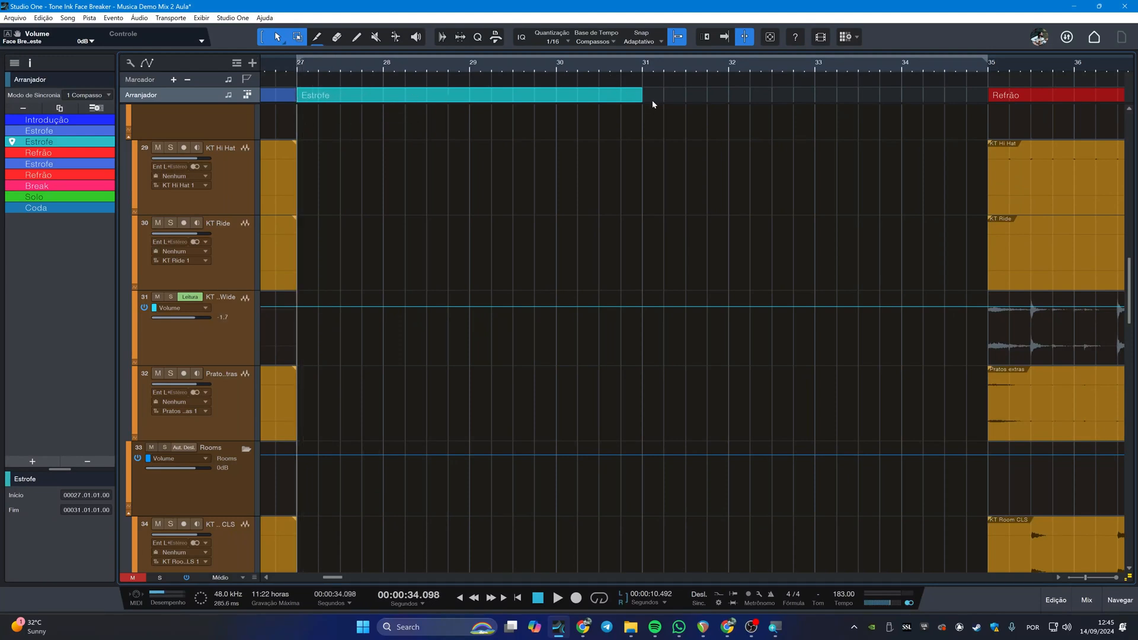
{"action": "left_click_drag", "start_coordinate": [643, 98], "coordinate": [987, 101]}
Step: Rename the new arranger section as Pré Refrão
{"action": "right_click", "coordinate": [764, 98]}
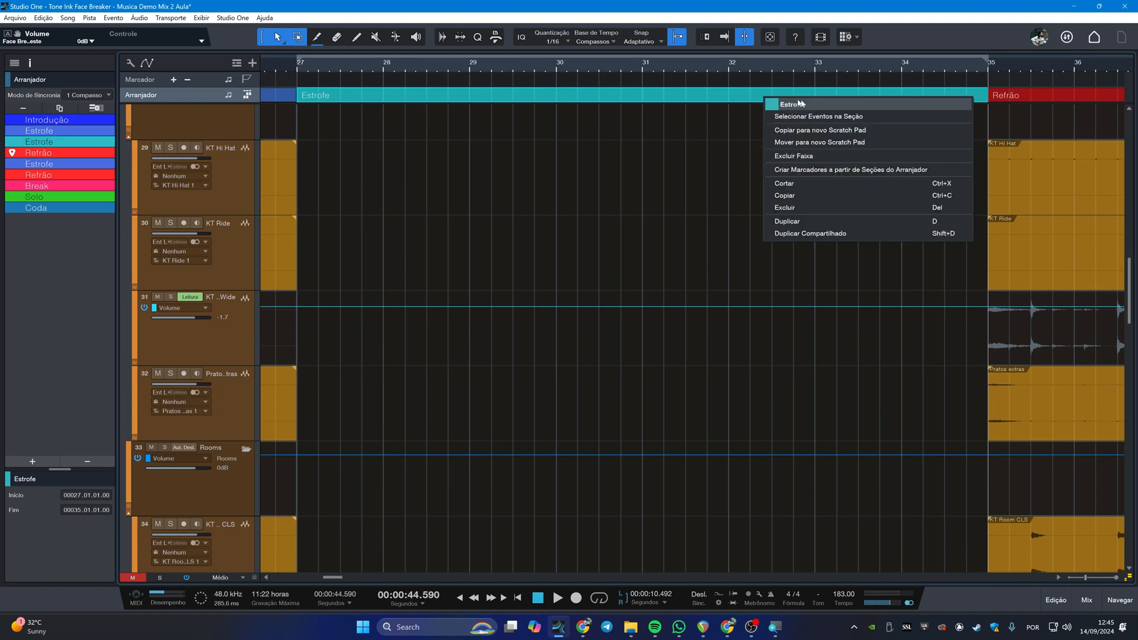
{"action": "left_click", "coordinate": [799, 103]}
{"action": "type", "text": "Pré"}
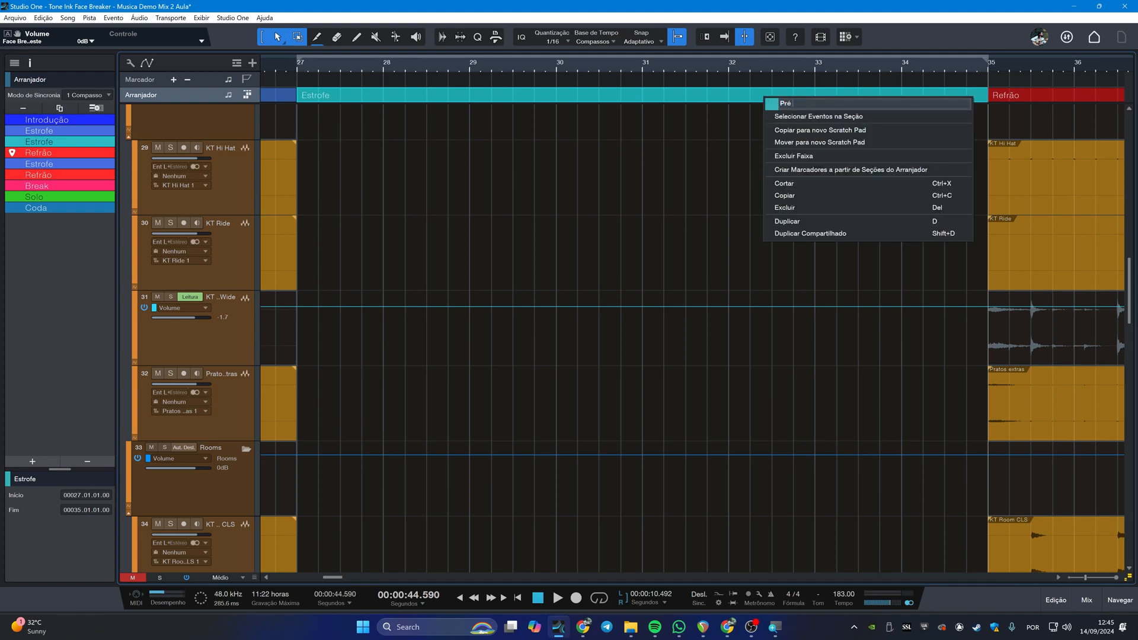
{"action": "type", "text": " Refrão"}
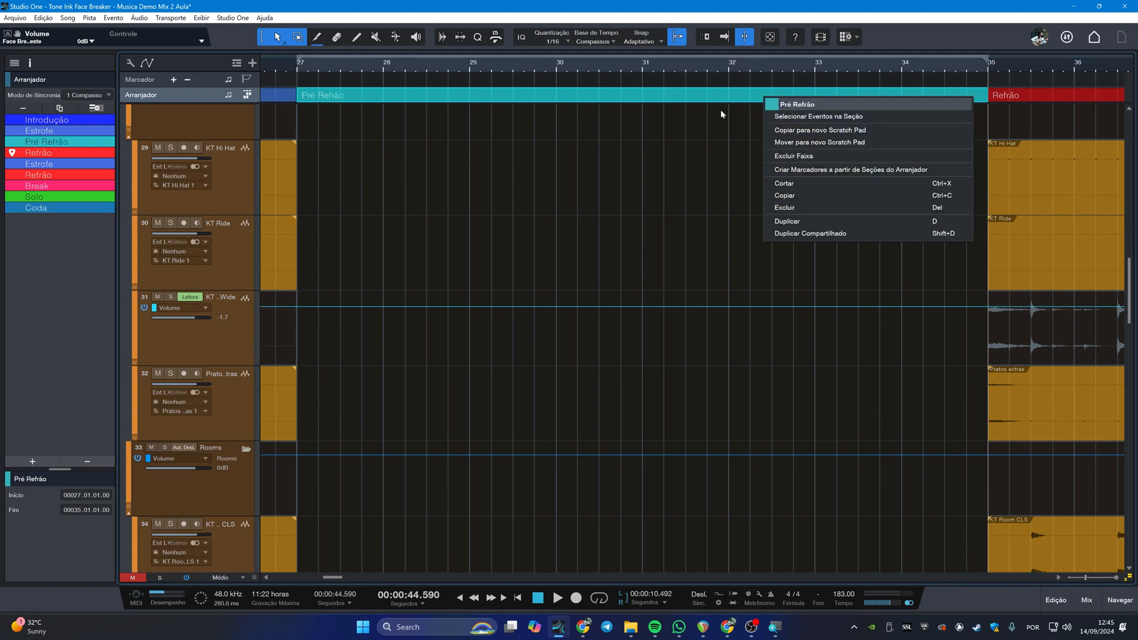
{"action": "key", "text": "Return"}
Step: Undo the section's renaming, resizing and creation, along with the inserted silence
{"action": "key", "text": "z"}
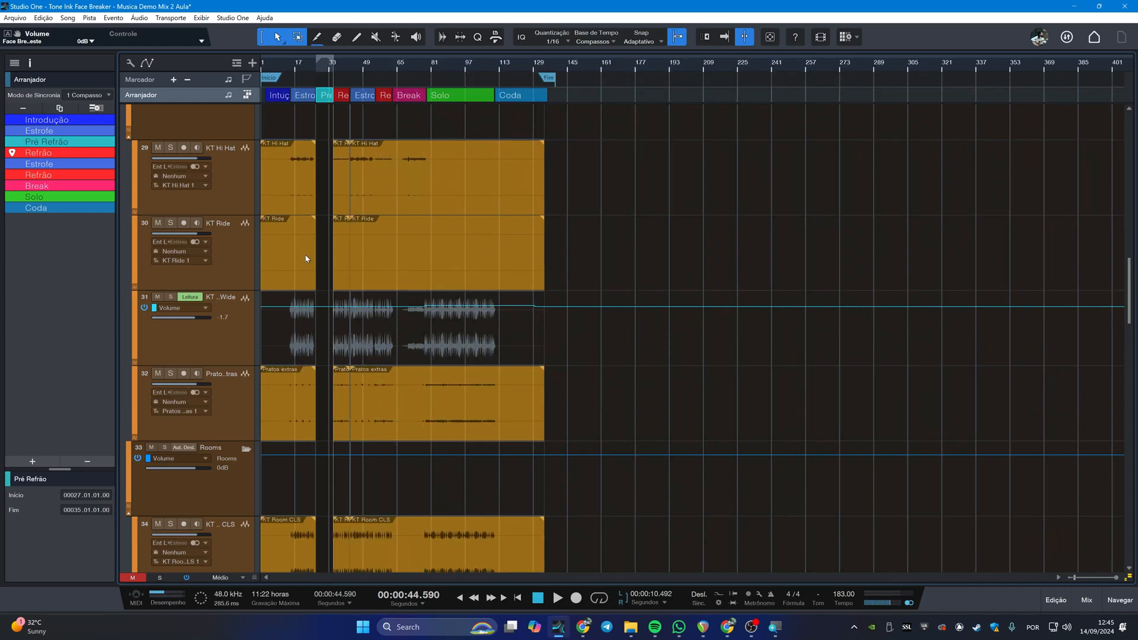
{"action": "key", "text": "Delete"}
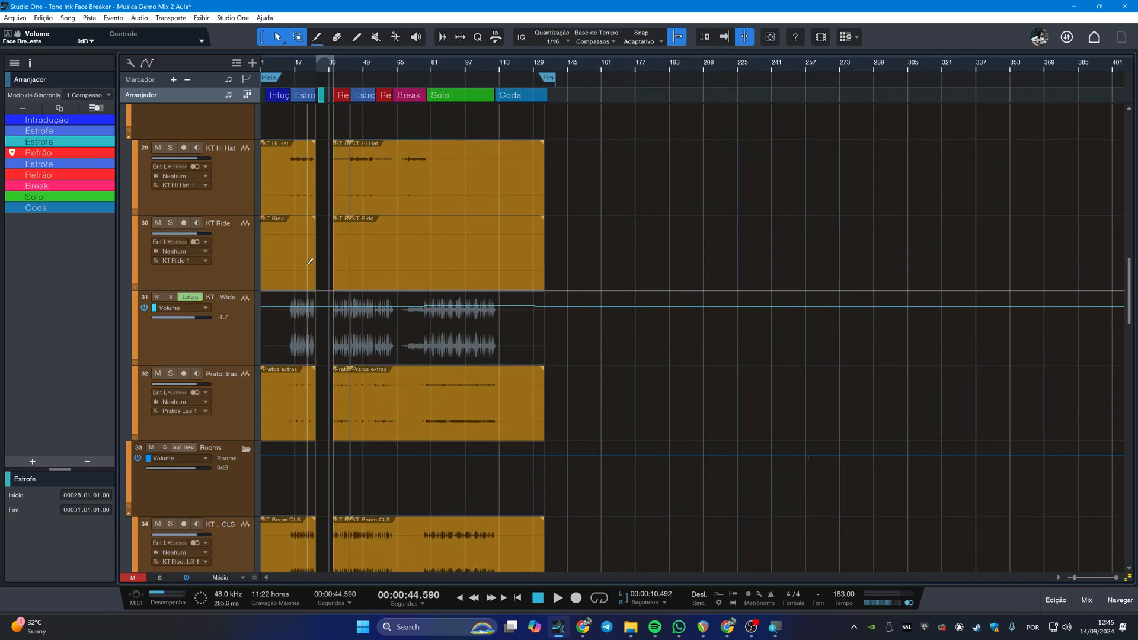
{"action": "key", "text": "z"}
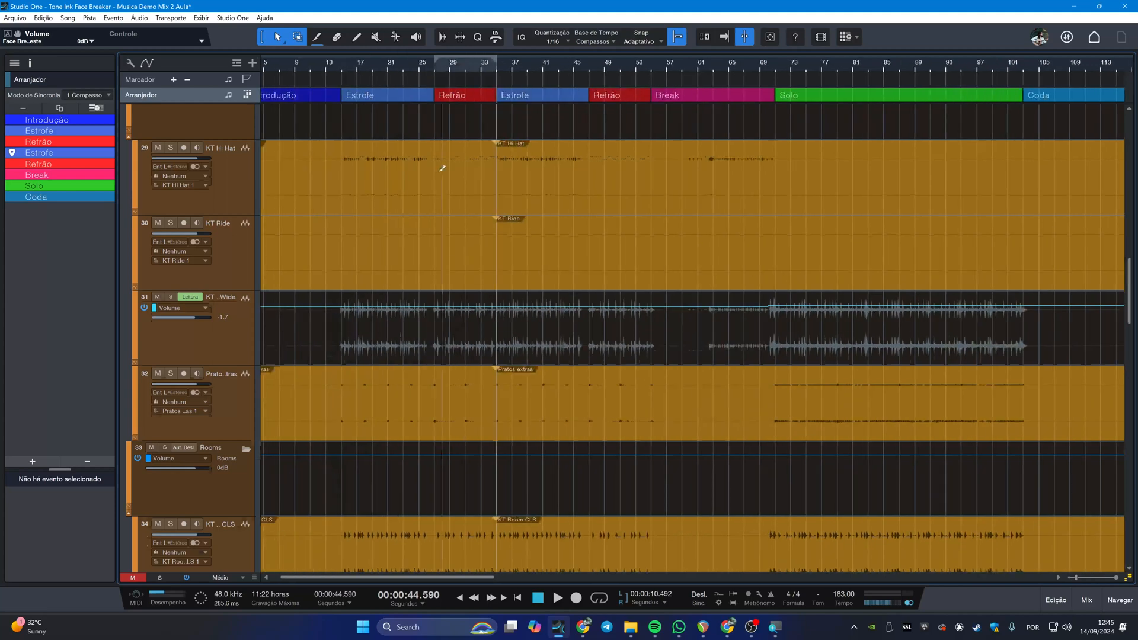
Step: Mark the first Refrão from bar 27 to 35 as the range and delete the time within the loop
{"action": "scroll", "coordinate": [435, 193], "scroll_direction": "up", "scroll_amount": 1}
{"action": "scroll", "coordinate": [425, 205], "scroll_direction": "down", "scroll_amount": 1}
{"action": "scroll", "coordinate": [492, 208], "scroll_direction": "up", "scroll_amount": 5}
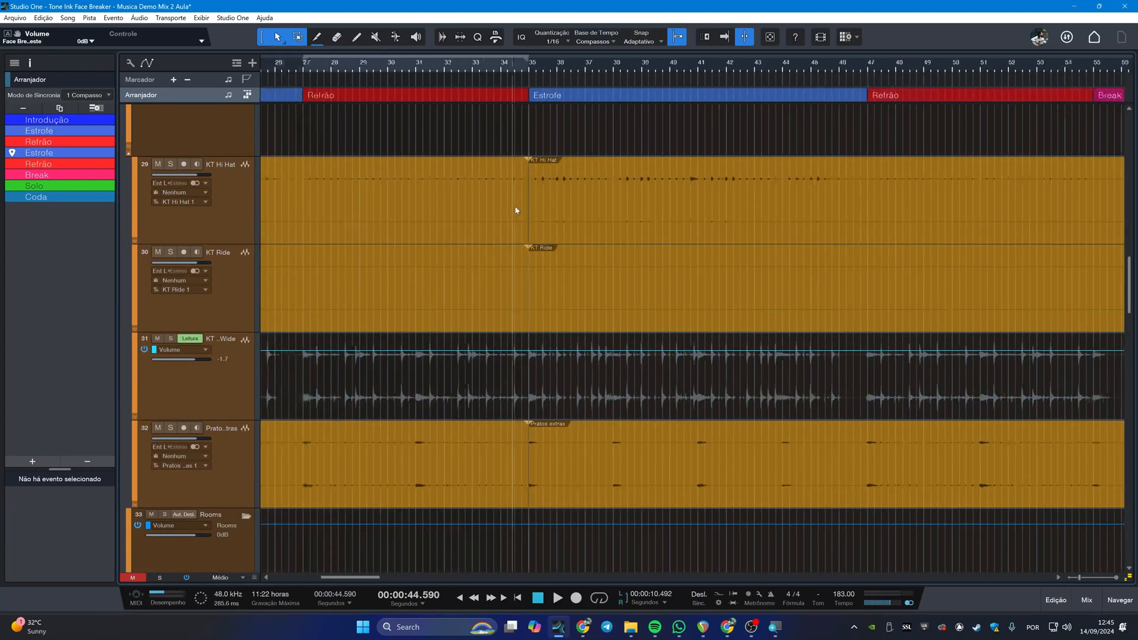
{"action": "scroll", "coordinate": [517, 201], "scroll_direction": "left", "scroll_amount": 2}
{"action": "left_click", "coordinate": [500, 97]}
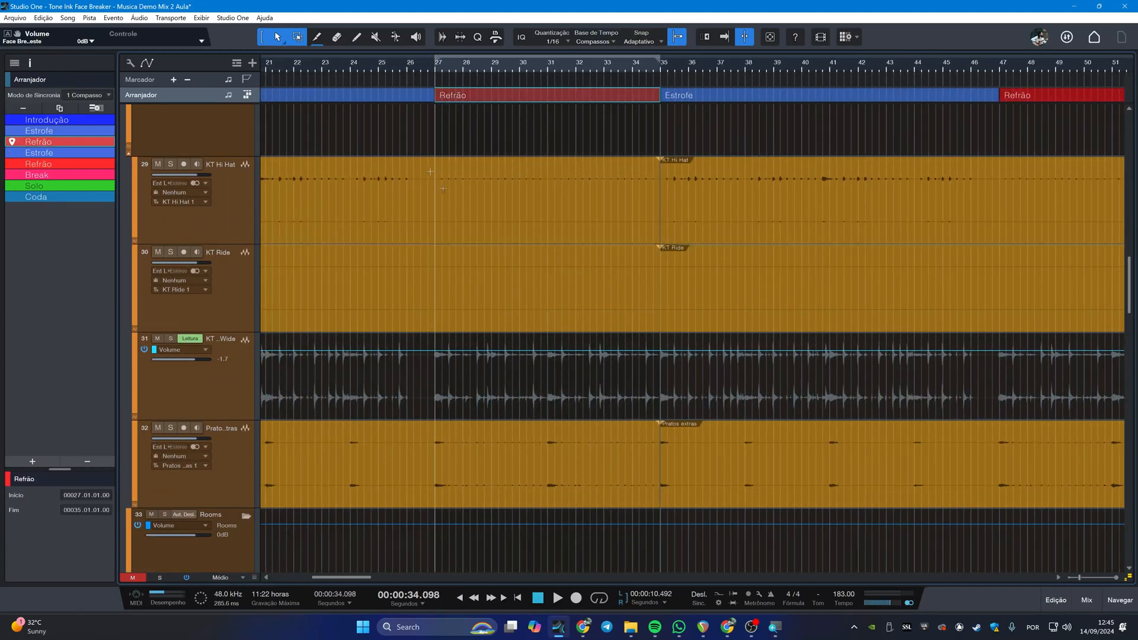
{"action": "scroll", "coordinate": [399, 136], "scroll_direction": "right", "scroll_amount": 3}
{"action": "scroll", "coordinate": [399, 135], "scroll_direction": "left", "scroll_amount": 3}
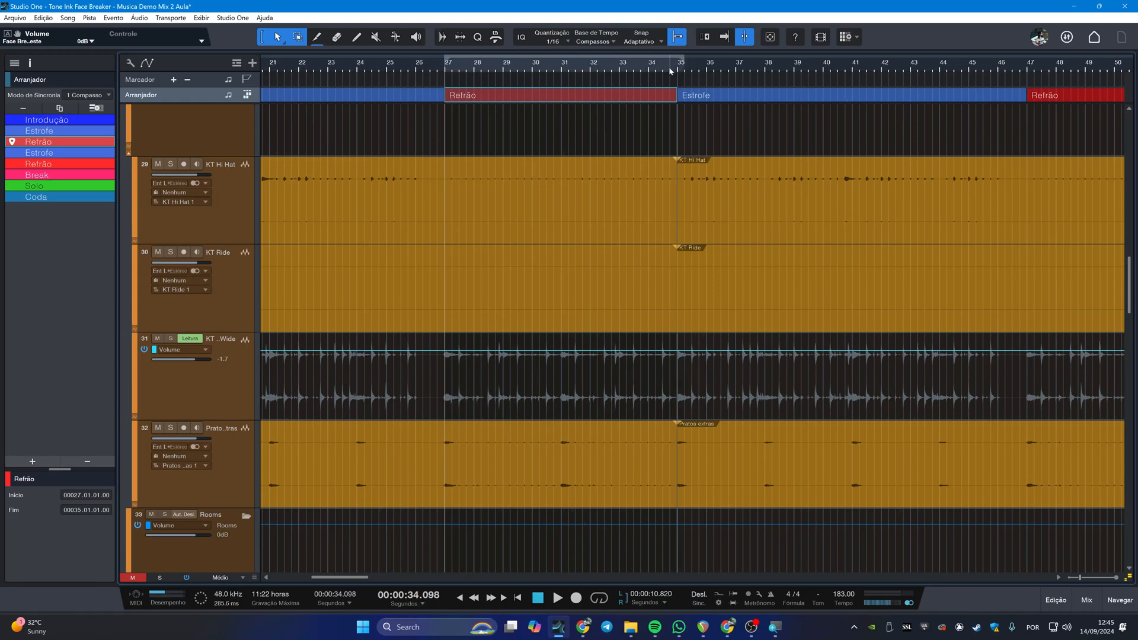
{"action": "scroll", "coordinate": [457, 89], "scroll_direction": "up", "scroll_amount": 3}
{"action": "scroll", "coordinate": [458, 90], "scroll_direction": "left", "scroll_amount": 1}
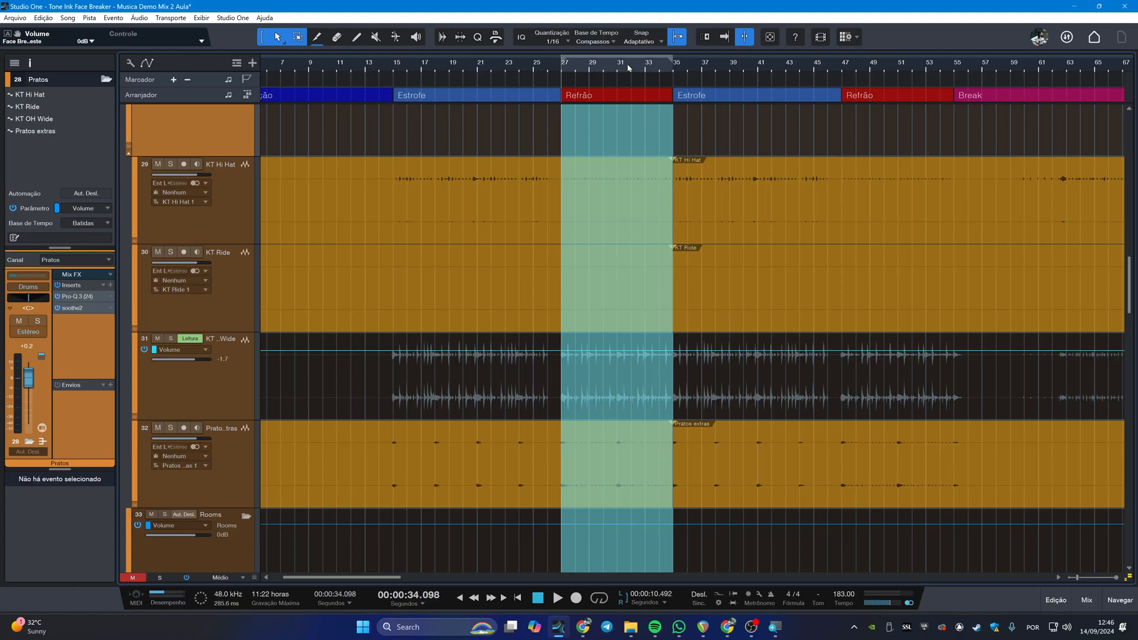
{"action": "right_click", "coordinate": [627, 65]}
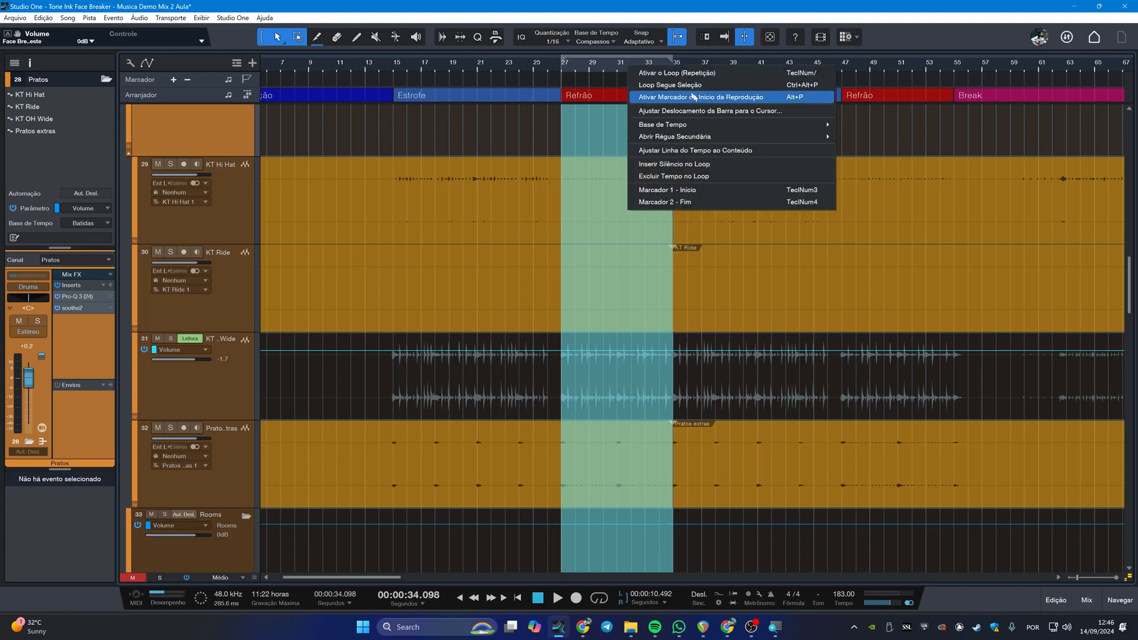
{"action": "left_click", "coordinate": [667, 176]}
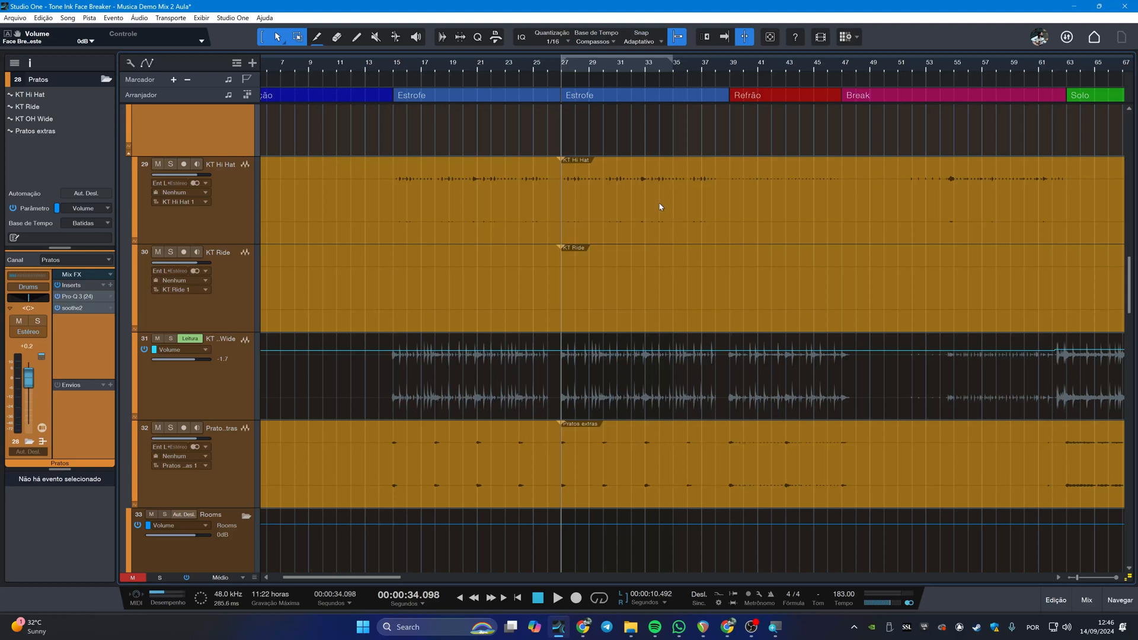
Step: Undo the deletion of the loop time and clear the range selection over the first Refrão
{"action": "key", "text": "ctrl+z"}
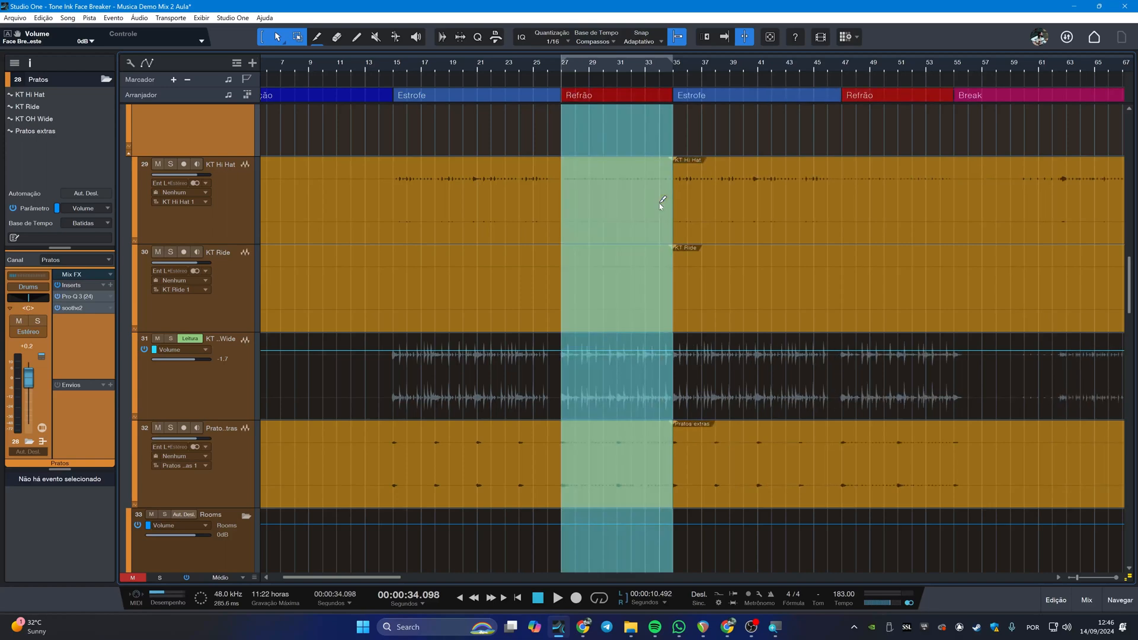
{"action": "scroll", "coordinate": [497, 245], "scroll_direction": "down", "scroll_amount": 3}
{"action": "left_click", "coordinate": [365, 231]}
Step: Place the playhead at bar 3, where Introdução begins, and return it to the song's start
{"action": "scroll", "coordinate": [365, 231], "scroll_direction": "up", "scroll_amount": 3}
{"action": "scroll", "coordinate": [364, 232], "scroll_direction": "left", "scroll_amount": 4}
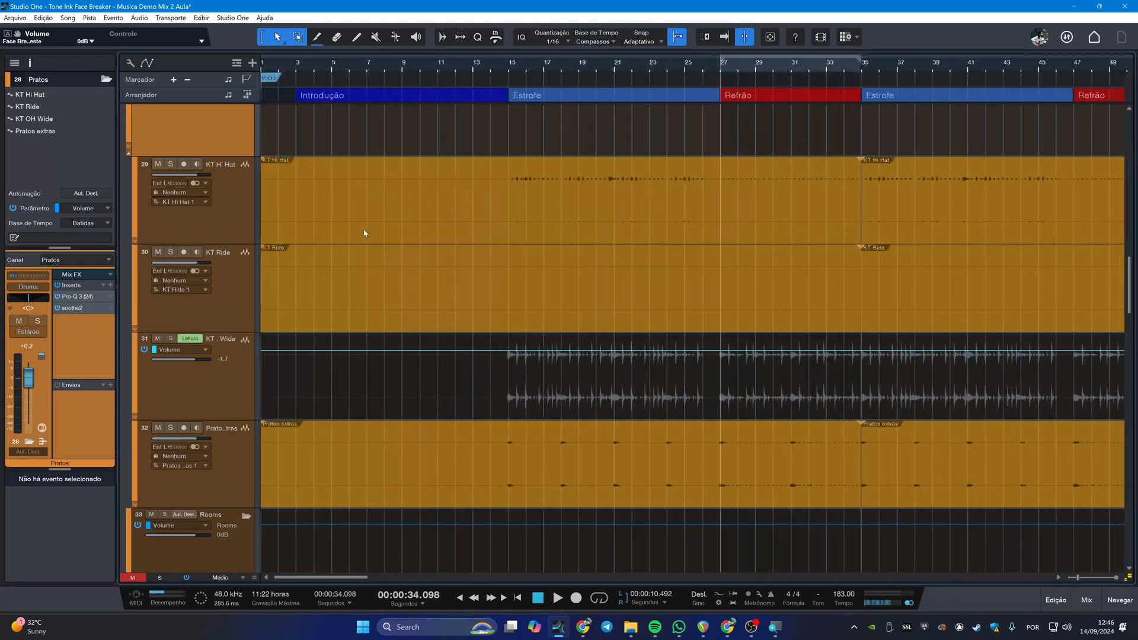
{"action": "scroll", "coordinate": [281, 184], "scroll_direction": "up", "scroll_amount": 4}
{"action": "scroll", "coordinate": [280, 184], "scroll_direction": "left", "scroll_amount": 2}
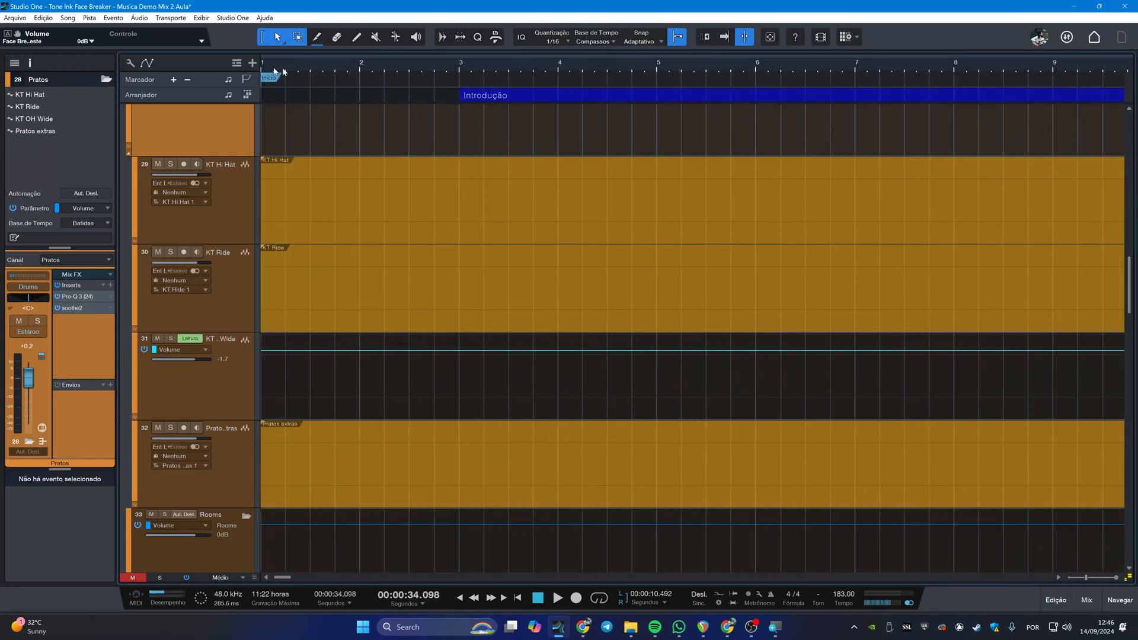
{"action": "key", "text": "Home"}
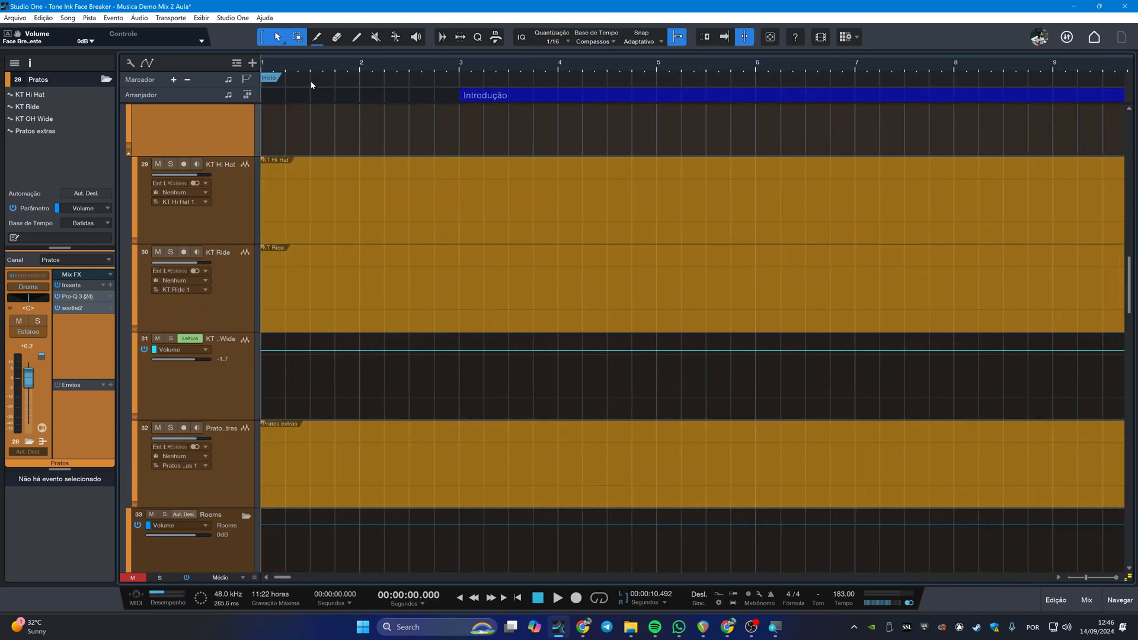
{"action": "left_click", "coordinate": [461, 69]}
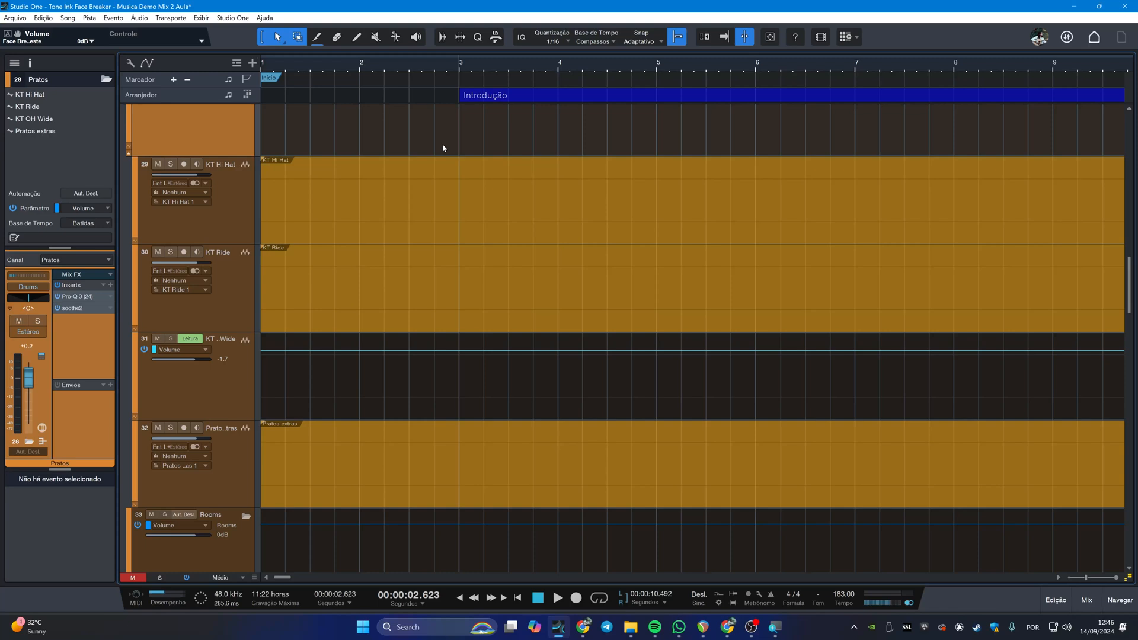
{"action": "left_click", "coordinate": [311, 67]}
{"action": "key", "text": "Home"}
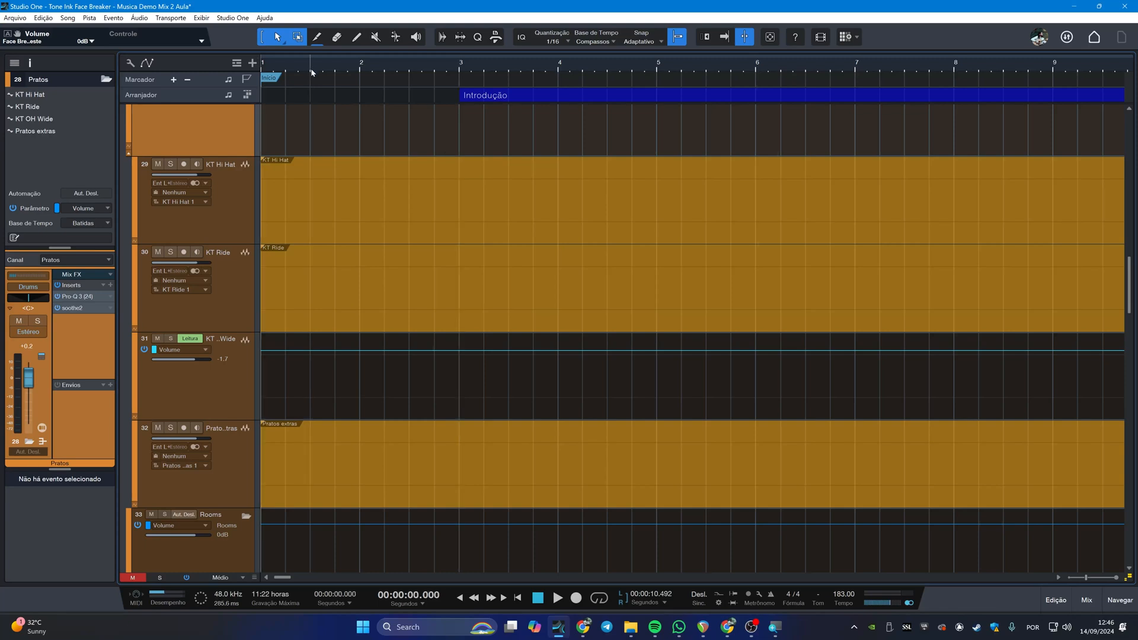
Step: Insert silence in a loop range from bar 1 to bar 5 and move the Início marker back to bar 1
{"action": "left_click", "coordinate": [656, 70], "text": "alt"}
{"action": "right_click", "coordinate": [410, 66]}
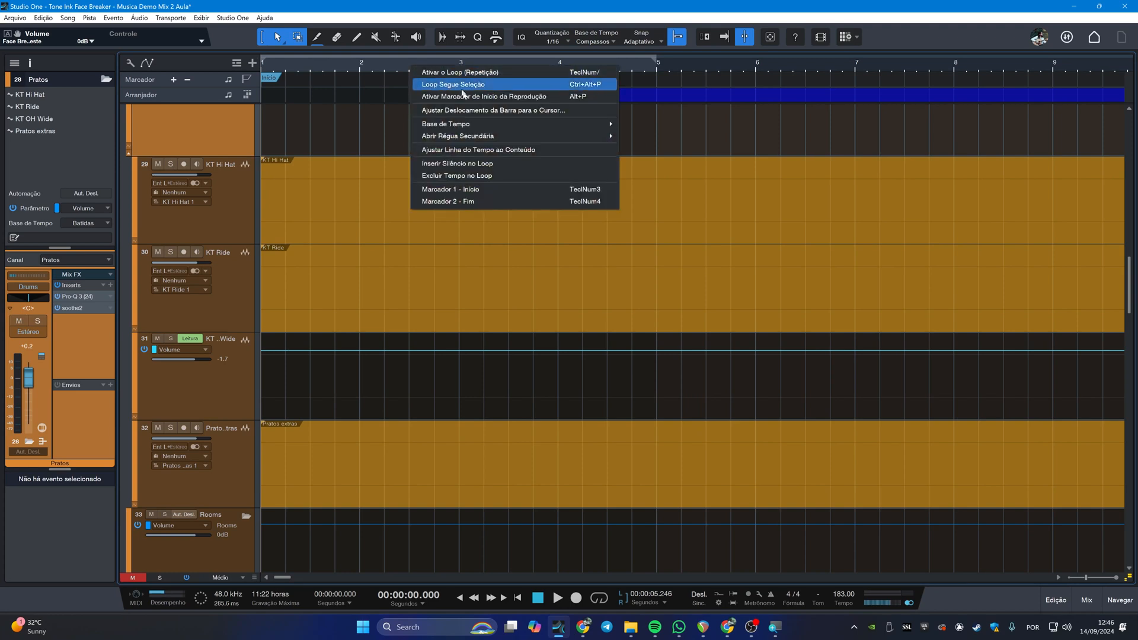
{"action": "left_click", "coordinate": [480, 168]}
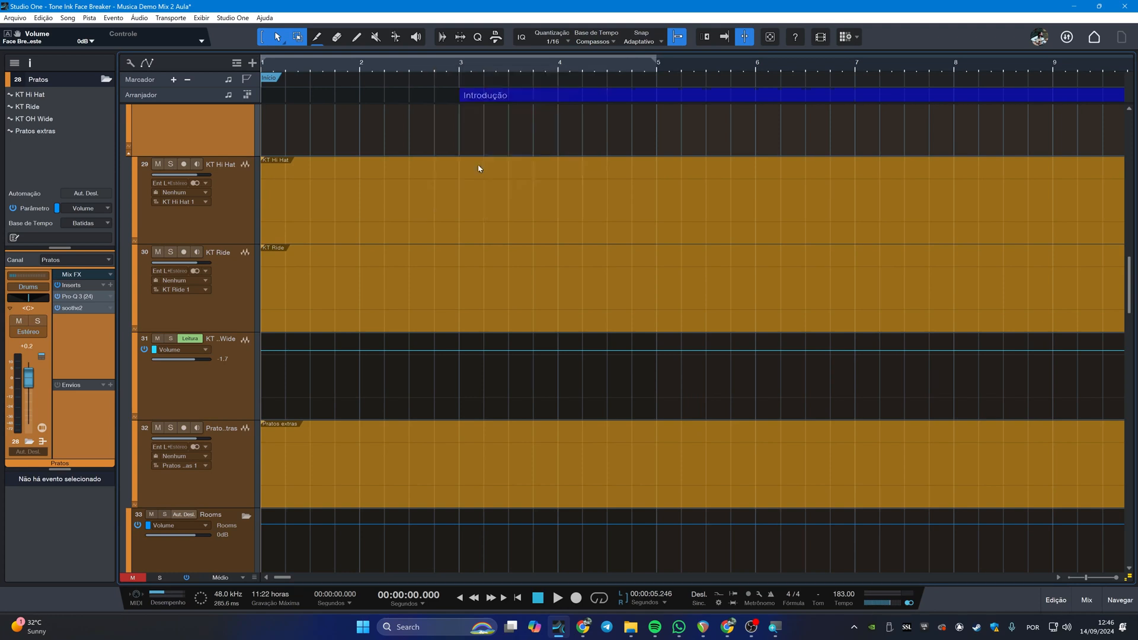
{"action": "key", "text": "w"}
{"action": "key", "text": "w"}
{"action": "key", "text": "w"}
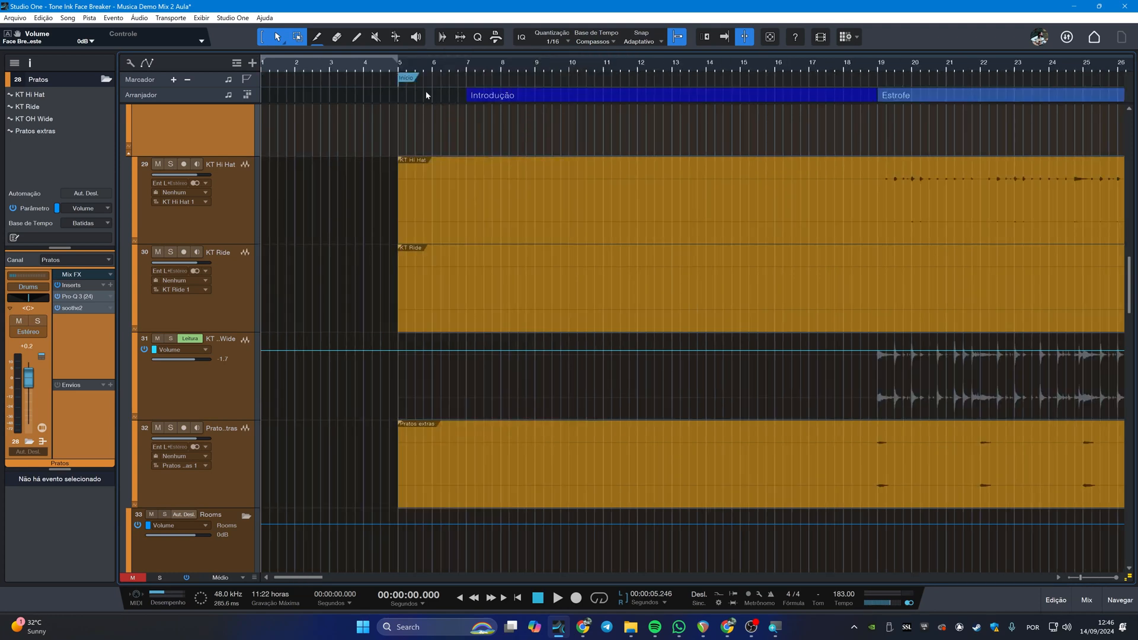
{"action": "left_click_drag", "start_coordinate": [410, 85], "coordinate": [268, 84]}
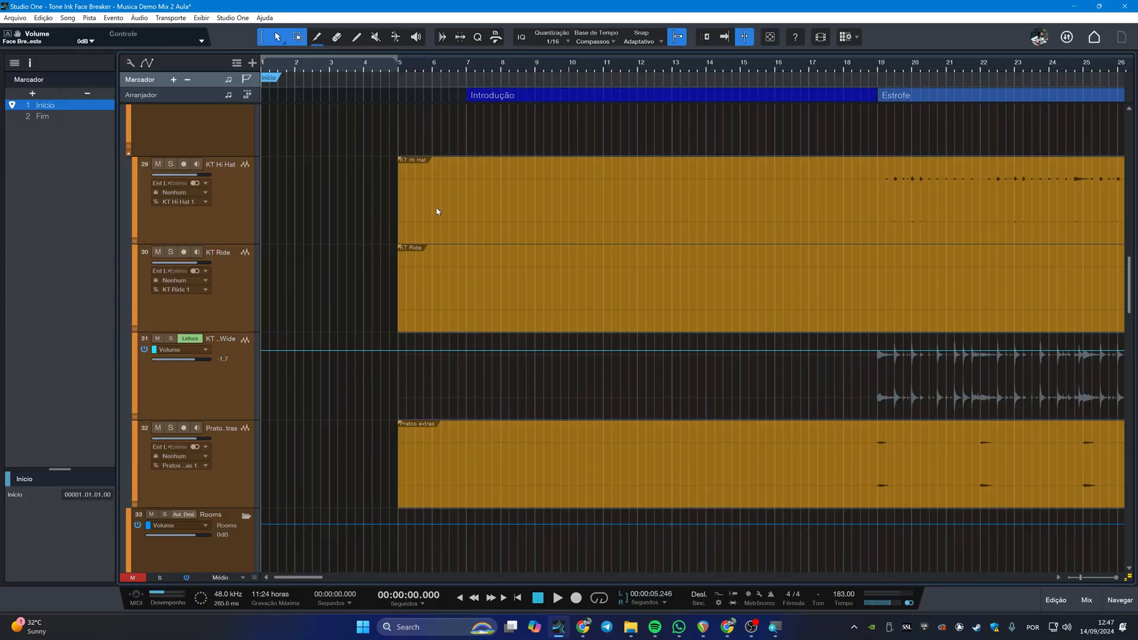
Step: Undo the Início marker move and the inserted silence
{"action": "key", "text": "ctrl+z"}
{"action": "key", "text": "ctrl+z"}
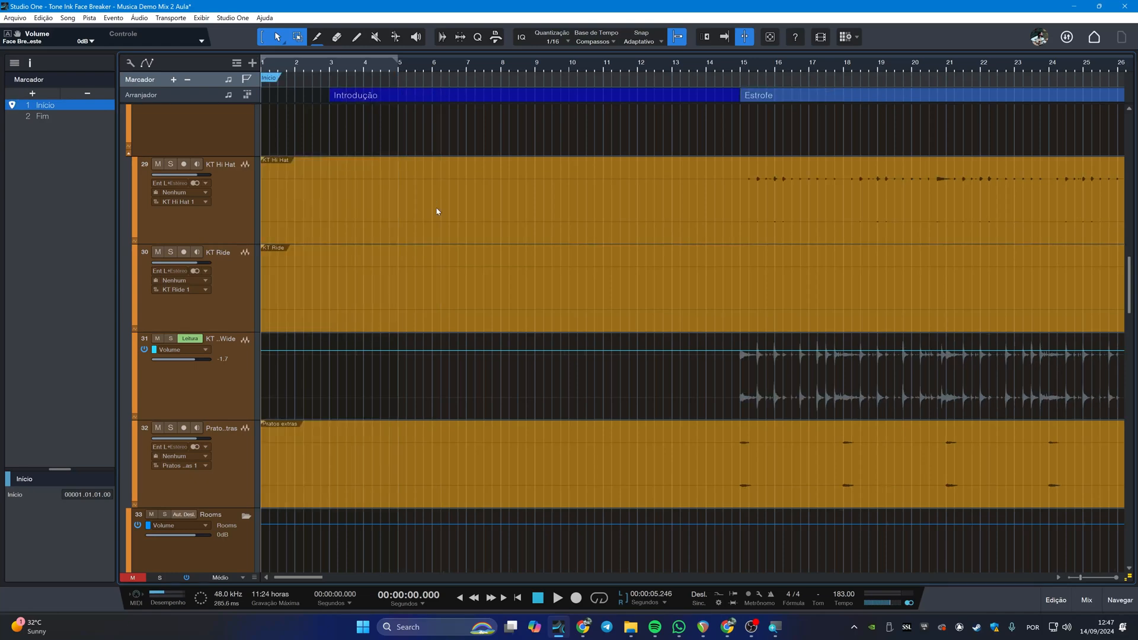
Step: Place the playhead at bar 3, where Introdução begins, and adjust the bar offset to the cursor
{"action": "left_click_drag", "start_coordinate": [292, 66], "coordinate": [334, 169]}
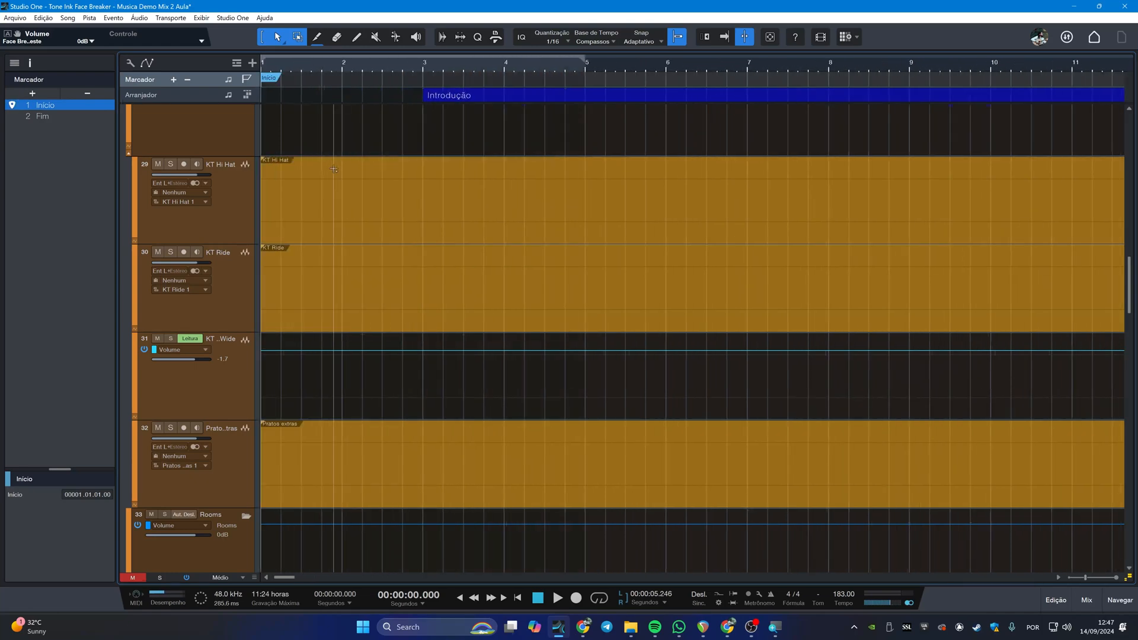
{"action": "mouse_move", "coordinate": [278, 79]}
{"action": "left_mouse_down"}
{"action": "mouse_move", "coordinate": [322, 82]}
{"action": "mouse_move", "coordinate": [271, 81]}
{"action": "left_mouse_up"}
{"action": "left_click", "coordinate": [425, 72]}
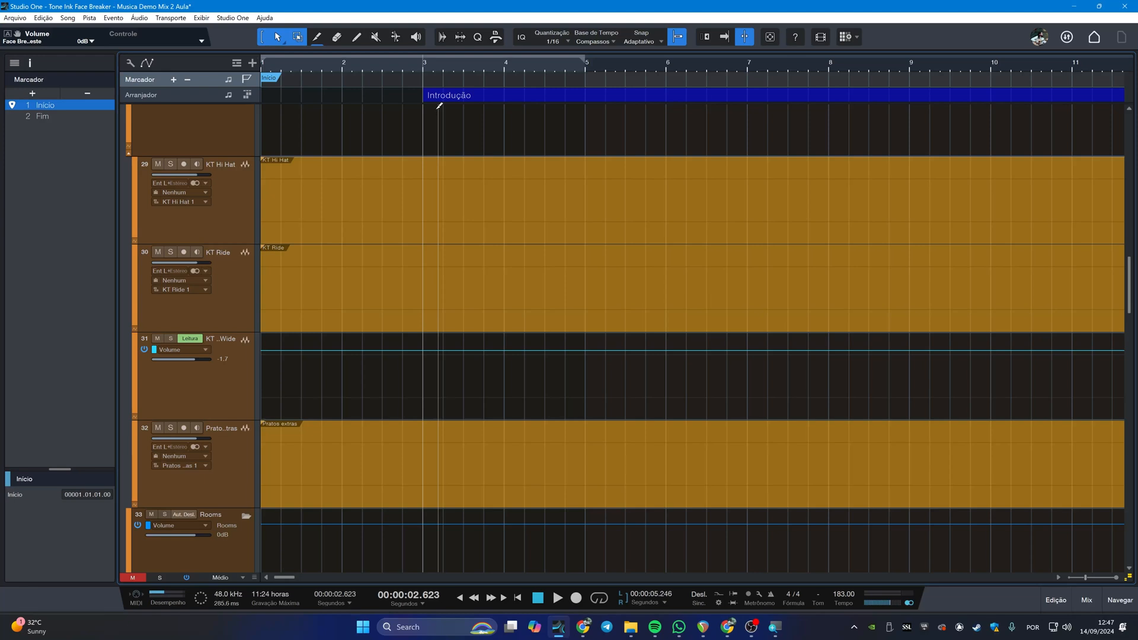
{"action": "right_click", "coordinate": [426, 70]}
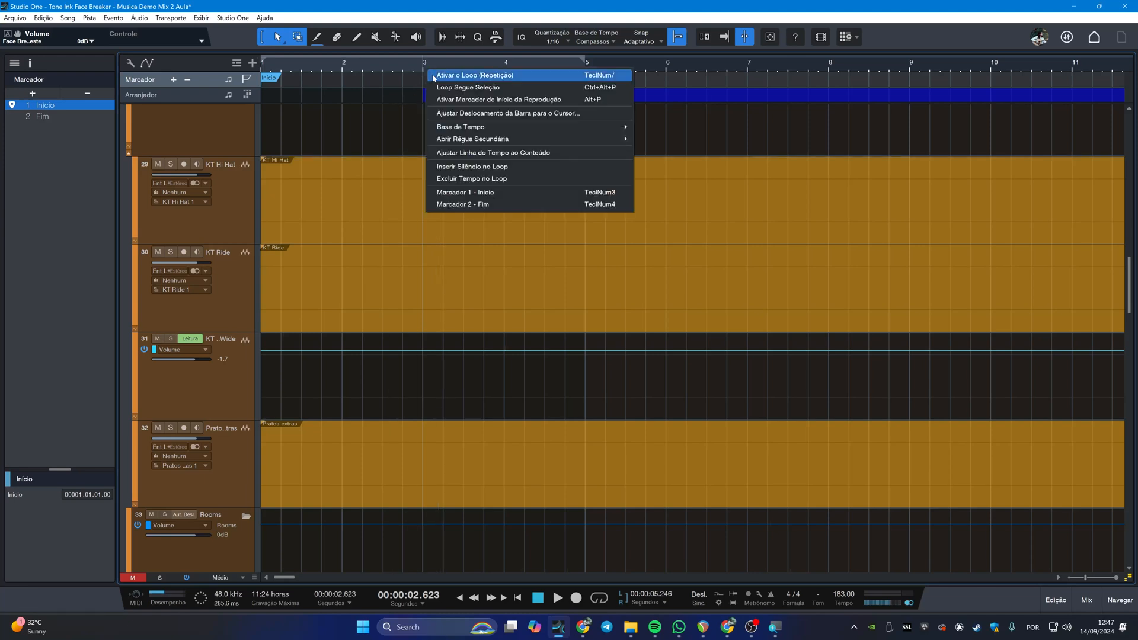
{"action": "left_click", "coordinate": [467, 121]}
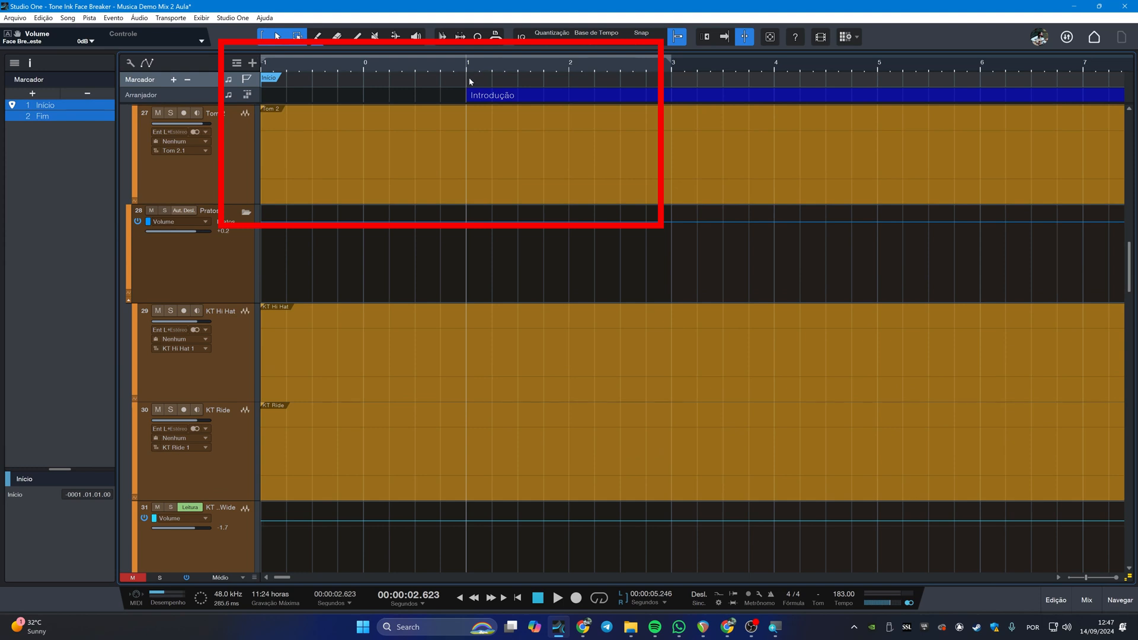
Step: Return the playhead to the song's start and adjust the bar offset to the cursor there
{"action": "left_click", "coordinate": [468, 77]}
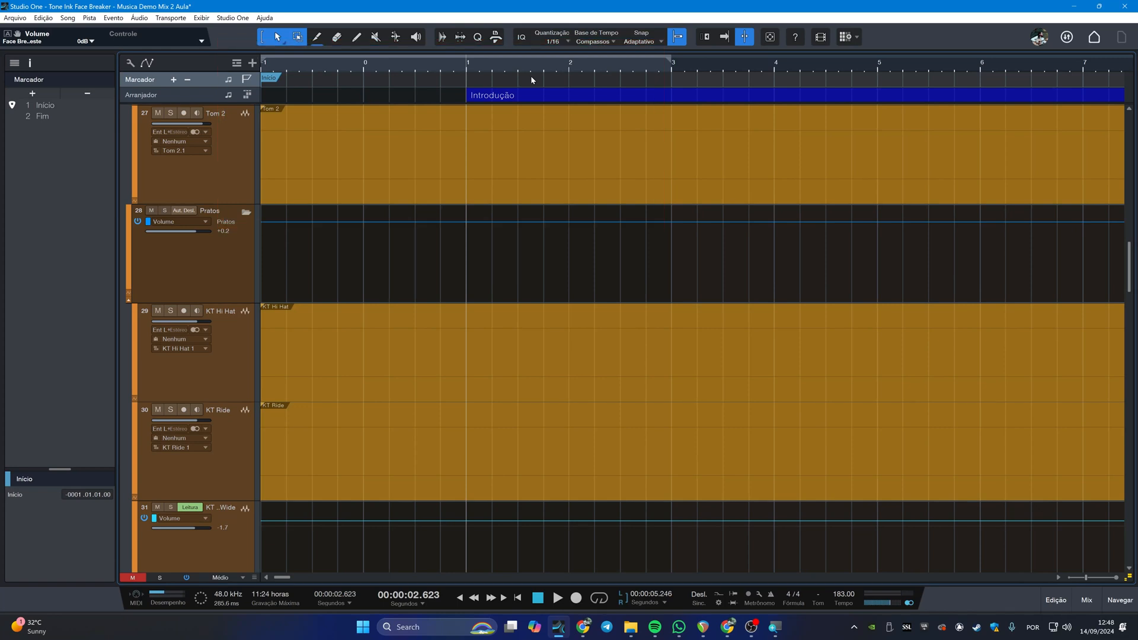
{"action": "key", "text": "Home"}
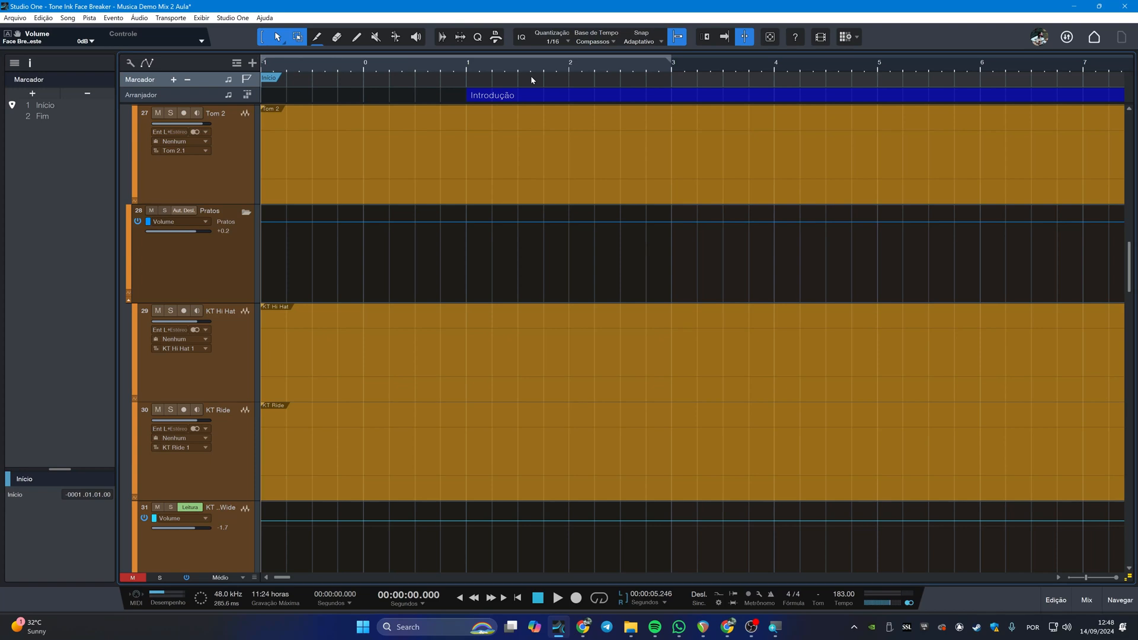
{"action": "left_click", "coordinate": [555, 72]}
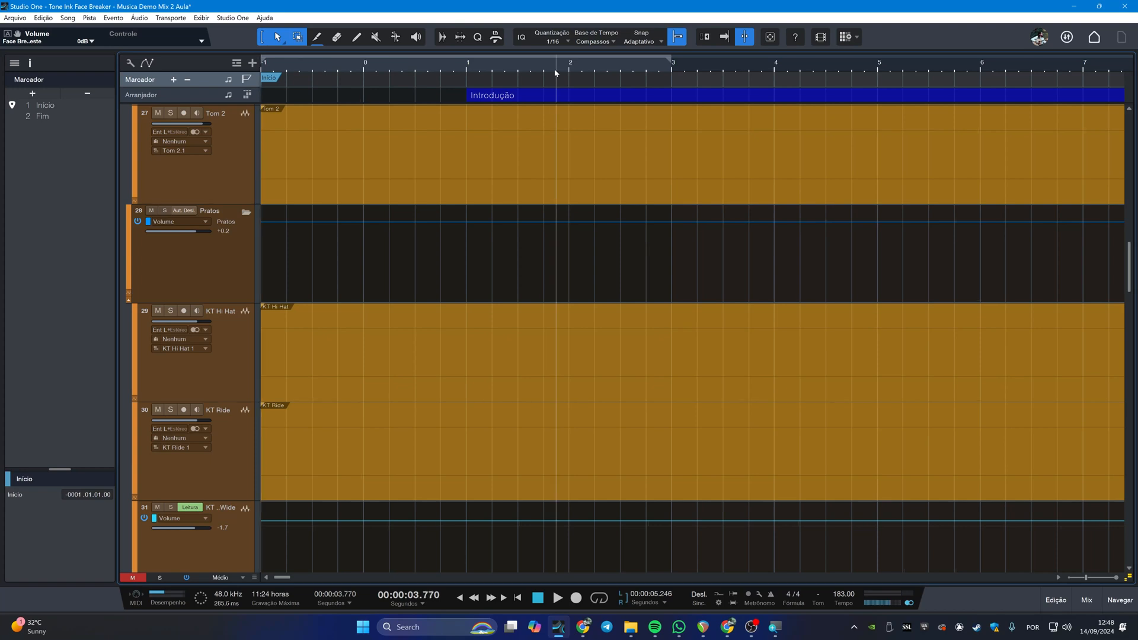
{"action": "left_click_drag", "start_coordinate": [556, 72], "coordinate": [553, 86]}
{"action": "left_click", "coordinate": [277, 74]}
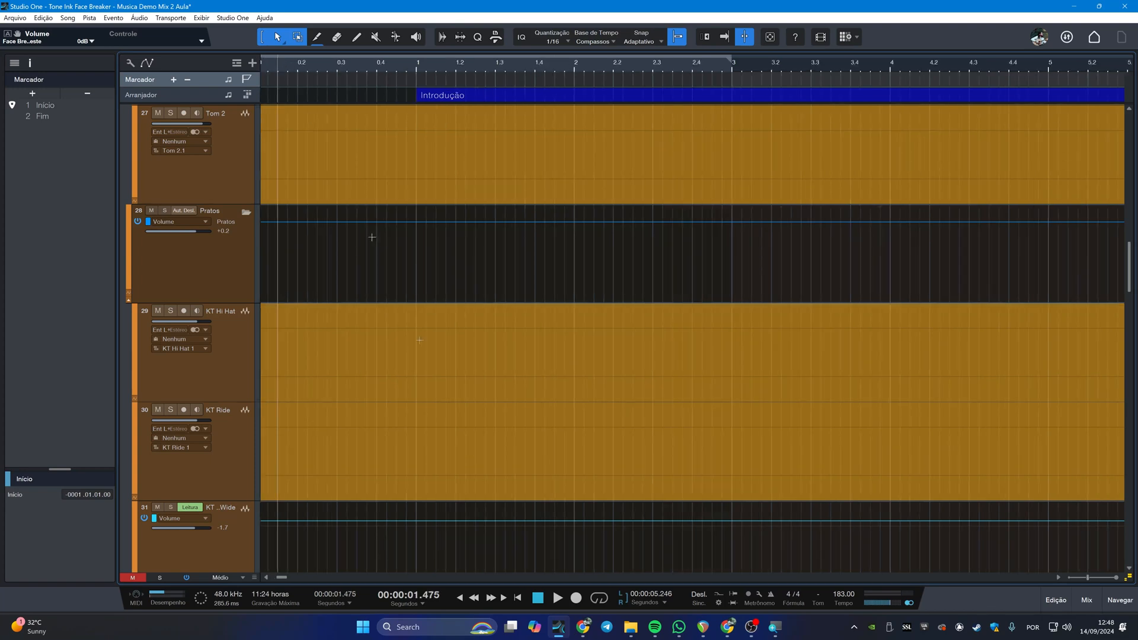
{"action": "left_click", "coordinate": [517, 597]}
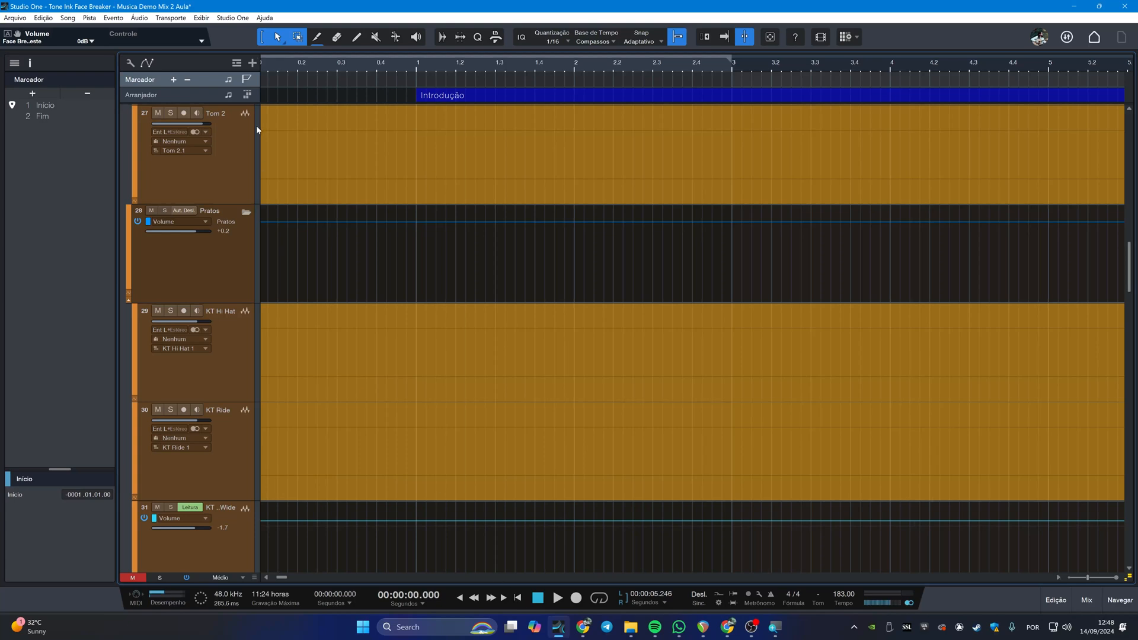
{"action": "right_click", "coordinate": [270, 71]}
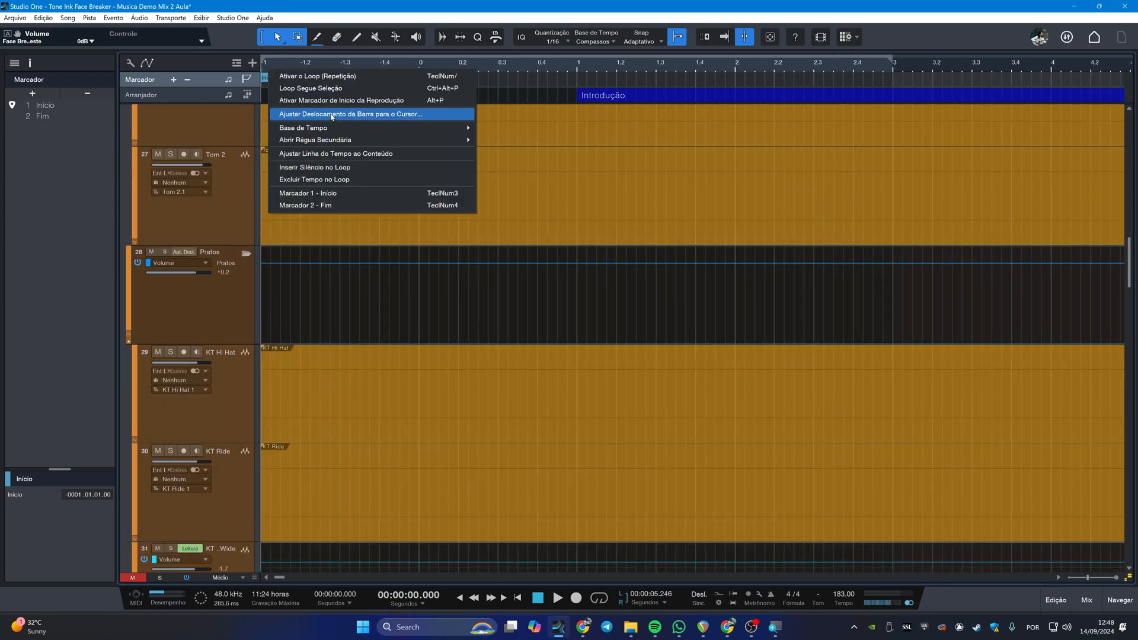
{"action": "left_click", "coordinate": [332, 115]}
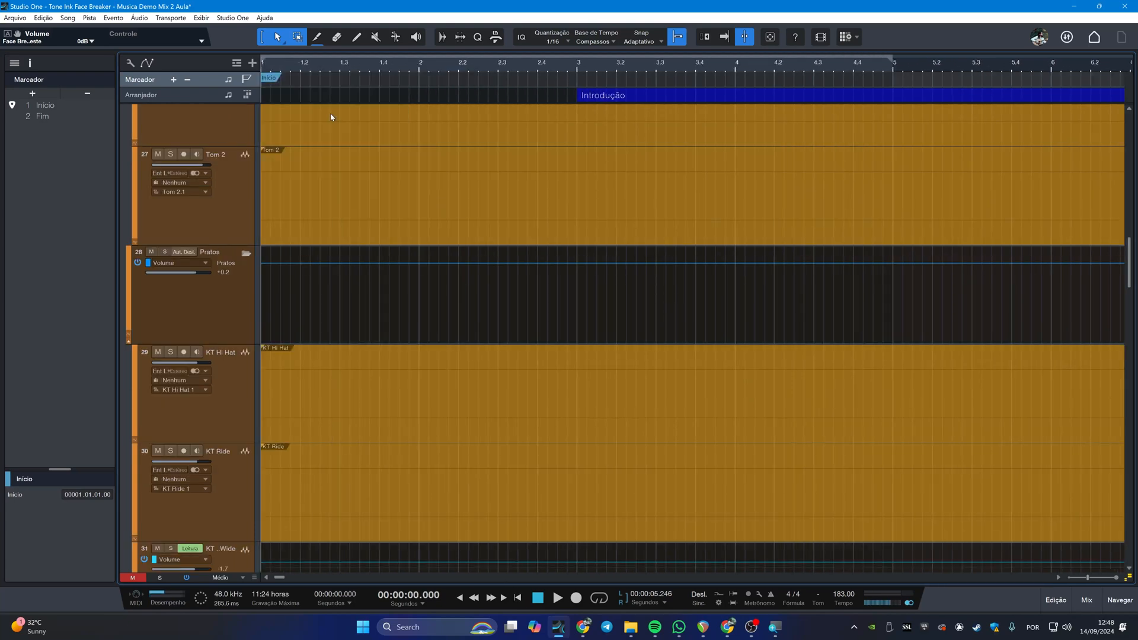
Step: Place the playhead at the start of Introdução and adjust the bar offset to the cursor
{"action": "right_click", "coordinate": [578, 70]}
{"action": "left_click", "coordinate": [622, 112]}
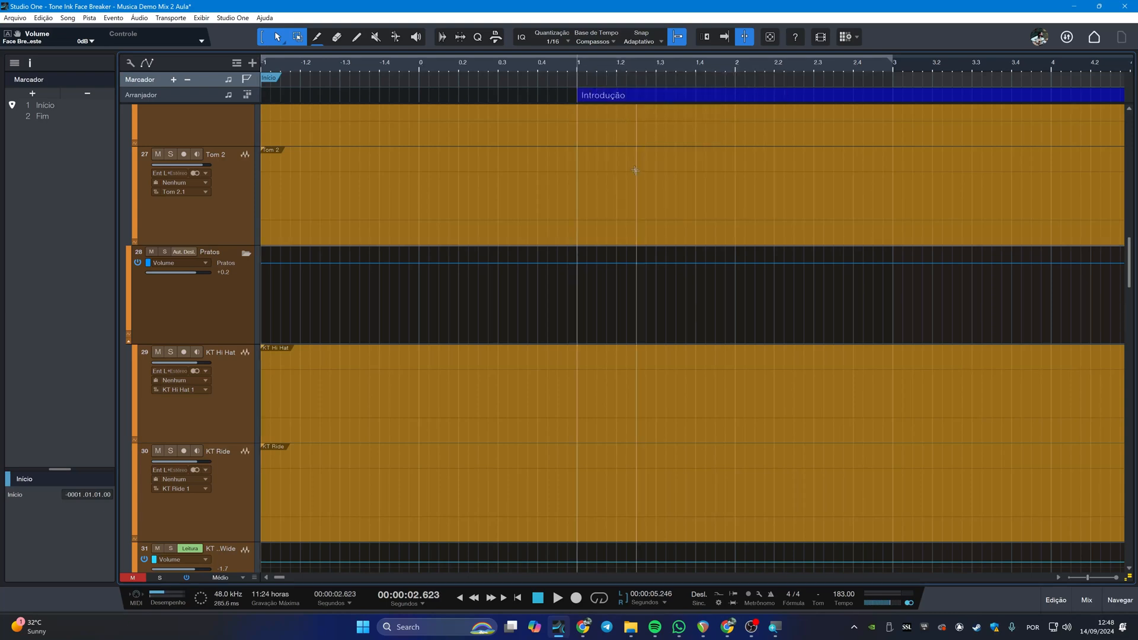
Step: Set the loop range from bar 9 to bar 21 and switch loop mode on and off
{"action": "scroll", "coordinate": [386, 204], "scroll_direction": "down", "scroll_amount": 3}
{"action": "scroll", "coordinate": [383, 208], "scroll_direction": "up", "scroll_amount": 3}
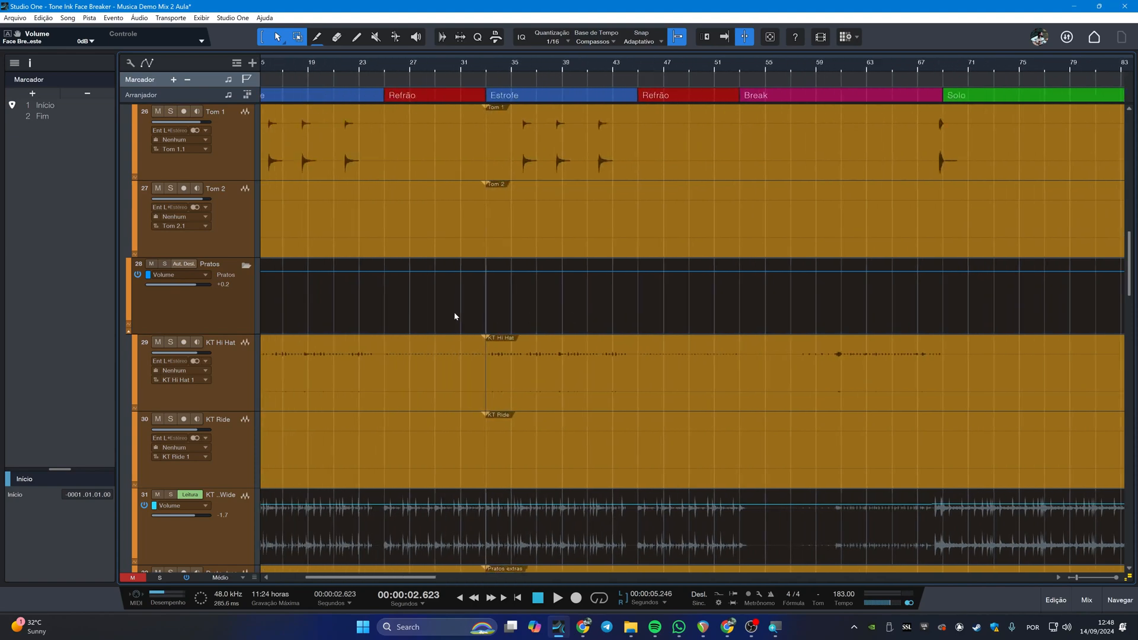
{"action": "scroll", "coordinate": [338, 231], "scroll_direction": "left", "scroll_amount": 5}
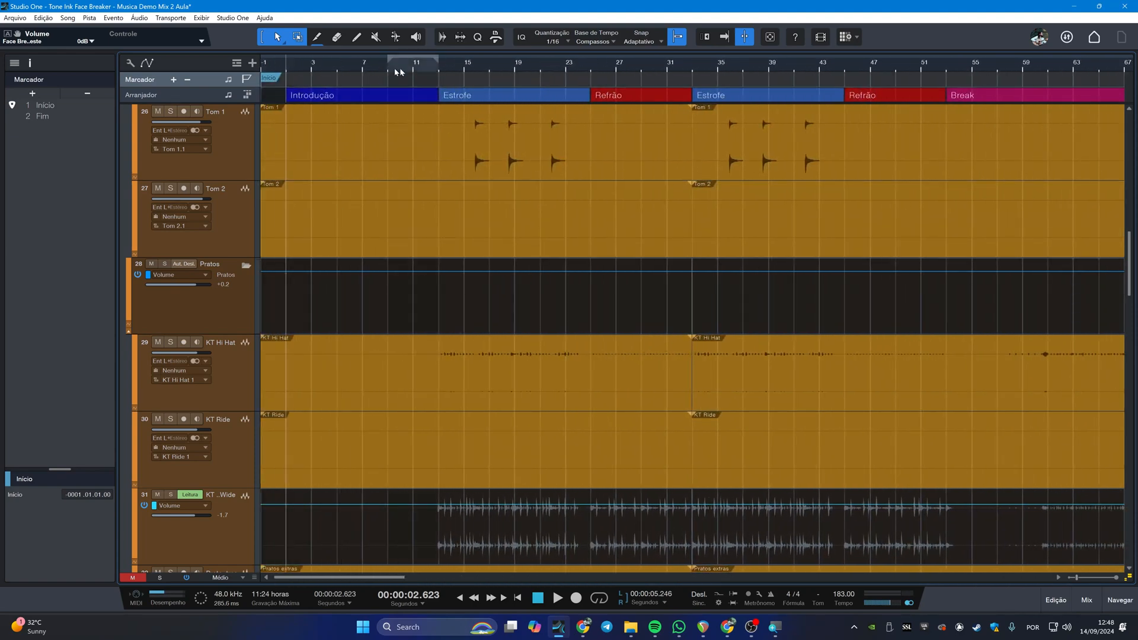
{"action": "left_click_drag", "start_coordinate": [398, 72], "coordinate": [541, 72]}
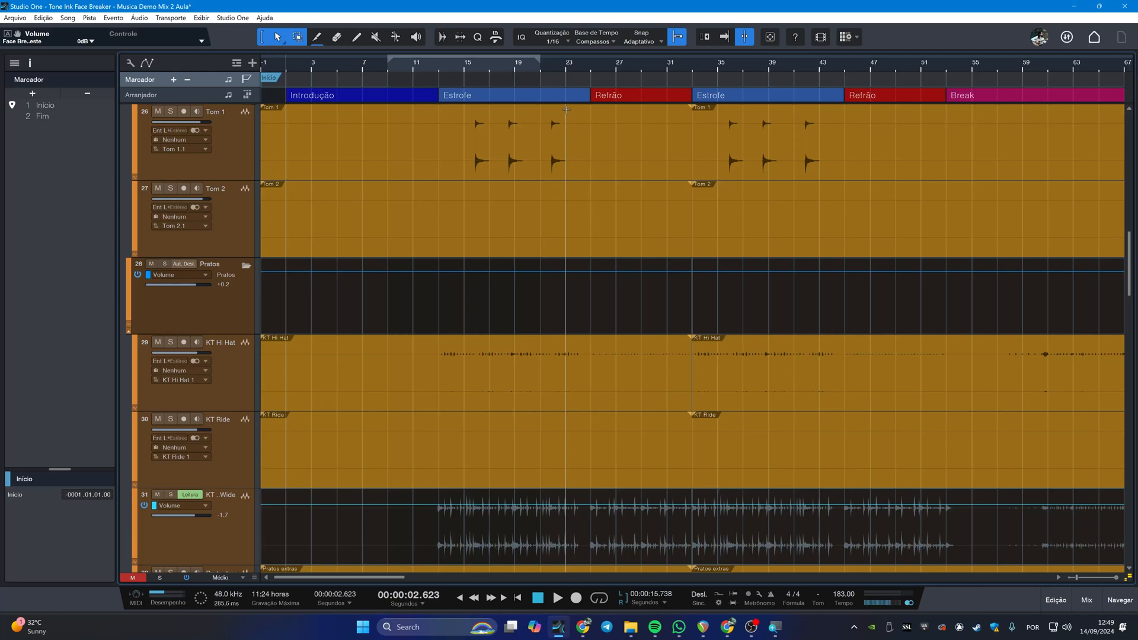
{"action": "key", "text": "KP_Divide"}
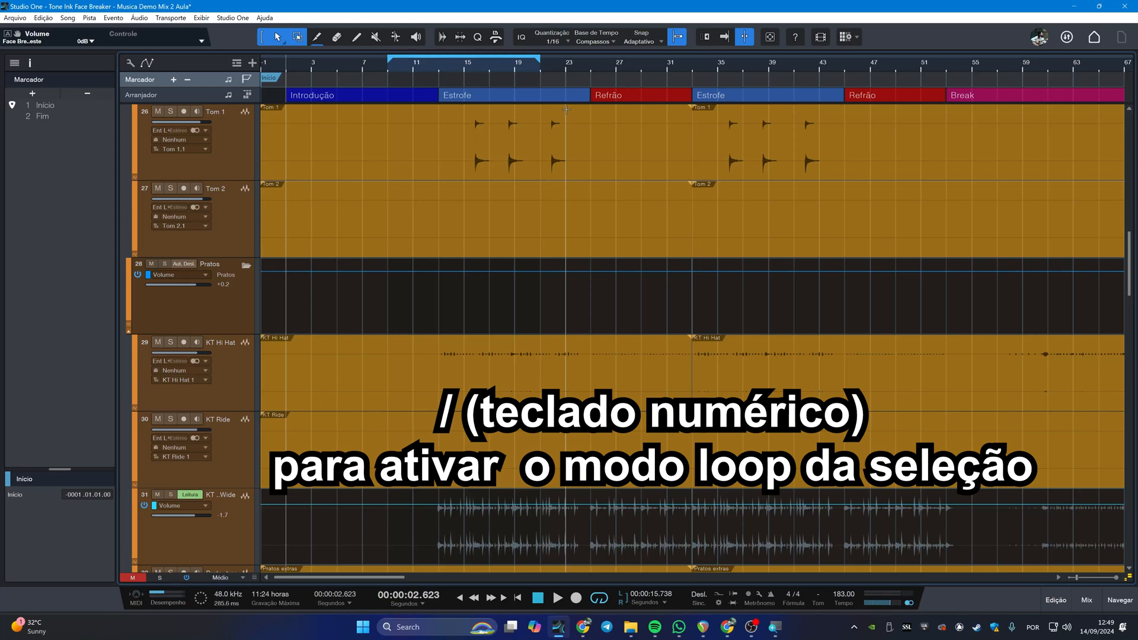
{"action": "key", "text": "KP_Divide"}
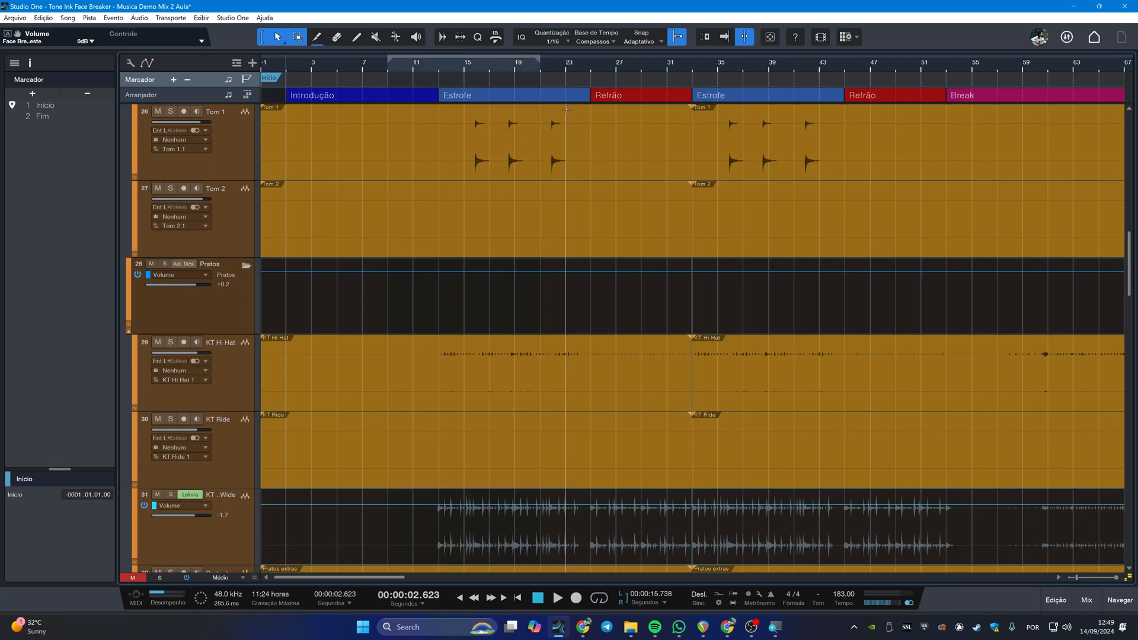
Step: Set the loop range to the first Refrão section and select the neighbouring Estrofe sections in turn
{"action": "left_click", "coordinate": [600, 97]}
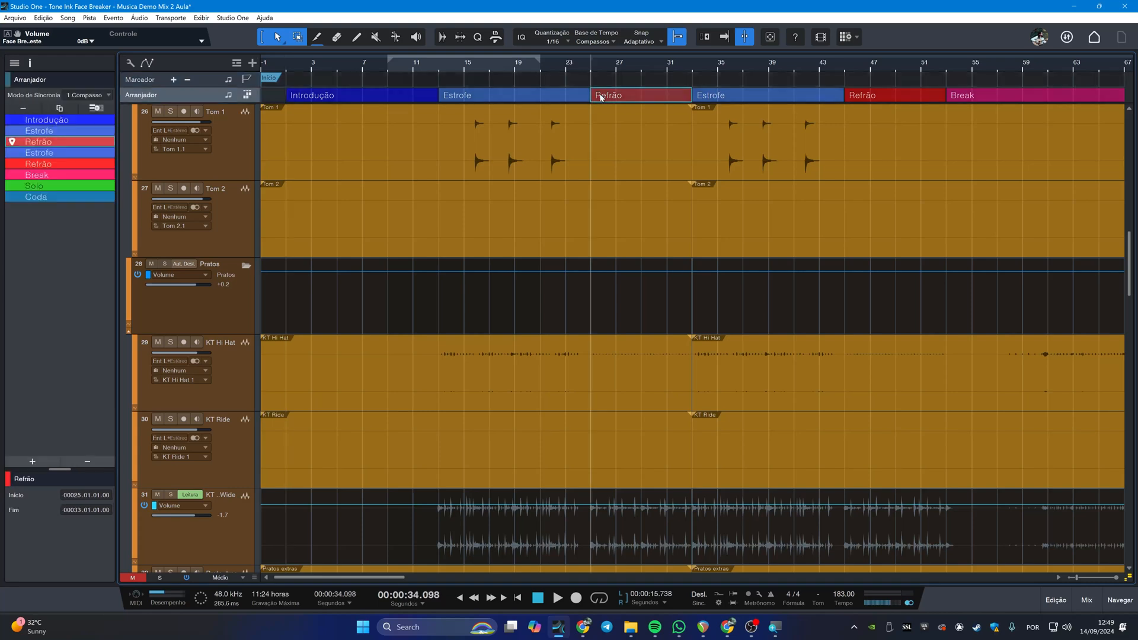
{"action": "key", "text": "p"}
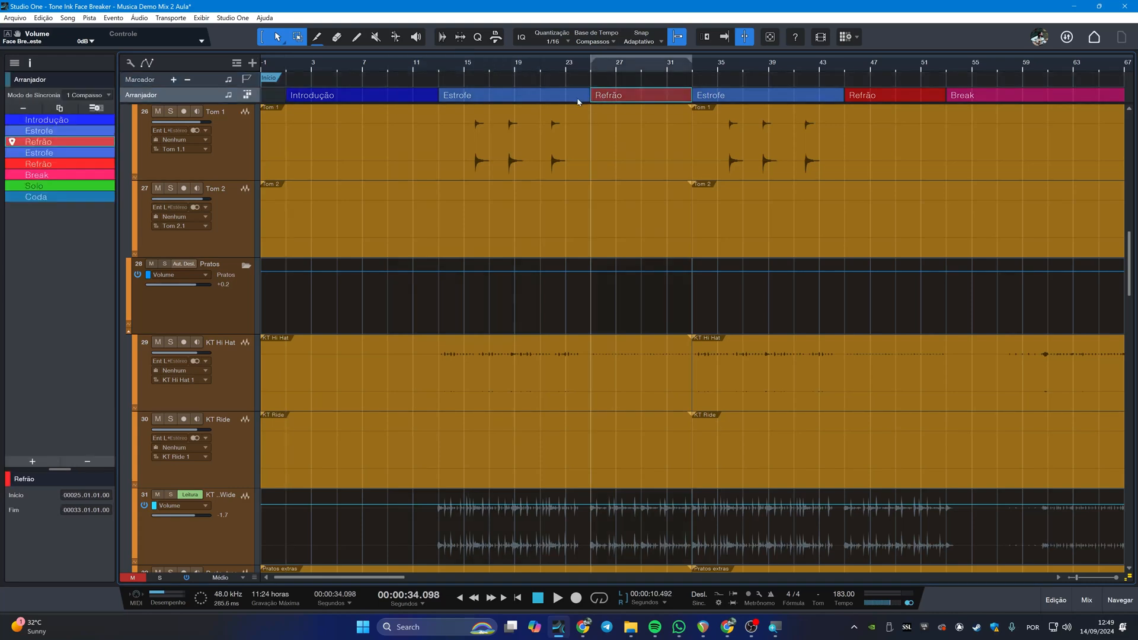
{"action": "left_click", "coordinate": [560, 99]}
{"action": "left_click", "coordinate": [736, 102]}
{"action": "left_click", "coordinate": [608, 101]}
Step: Select the audio events on the Tom 1, Tom 2, KT Hi Hat and KT Ride tracks in turn with the loop following the selection
{"action": "left_click", "coordinate": [528, 169]}
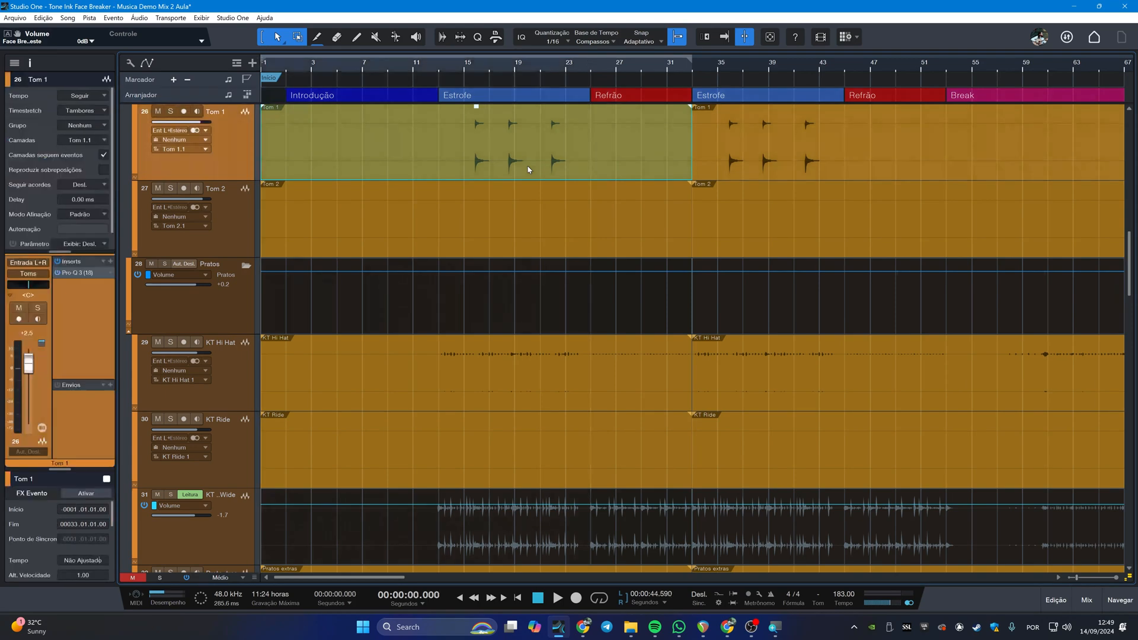
{"action": "left_click", "coordinate": [762, 177]}
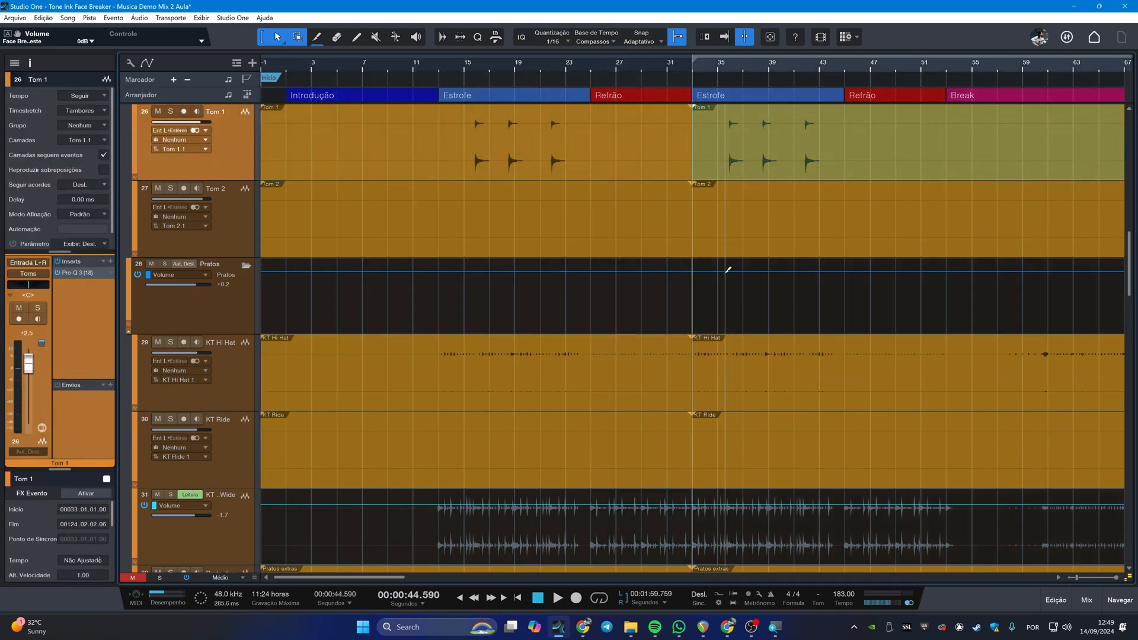
{"action": "key", "text": "w"}
{"action": "left_click", "coordinate": [524, 251]}
{"action": "left_click", "coordinate": [355, 230]}
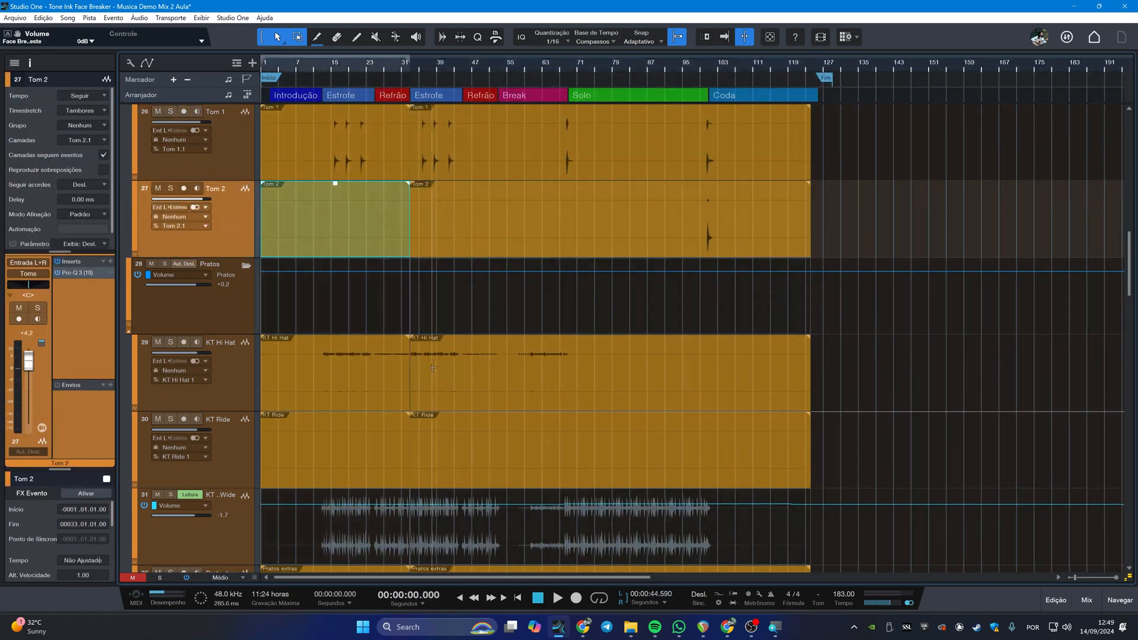
{"action": "left_click", "coordinate": [474, 393]}
{"action": "left_click", "coordinate": [495, 462]}
{"action": "left_click", "coordinate": [333, 401]}
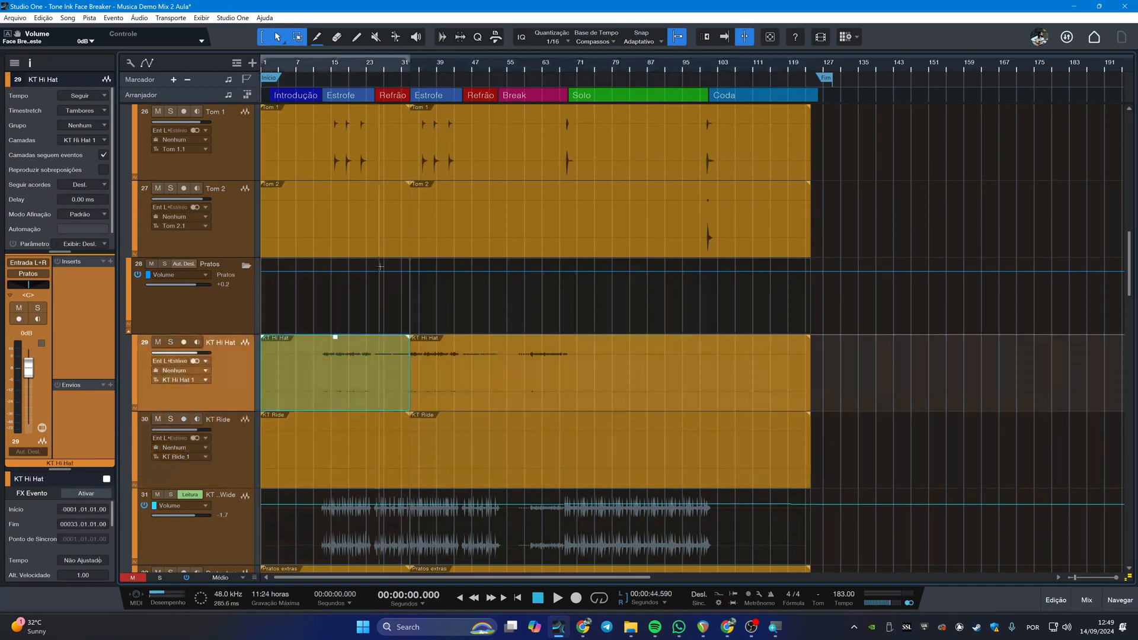
{"action": "left_click", "coordinate": [391, 248]}
{"action": "left_click", "coordinate": [474, 220]}
{"action": "left_click", "coordinate": [469, 168]}
{"action": "left_click", "coordinate": [366, 161]}
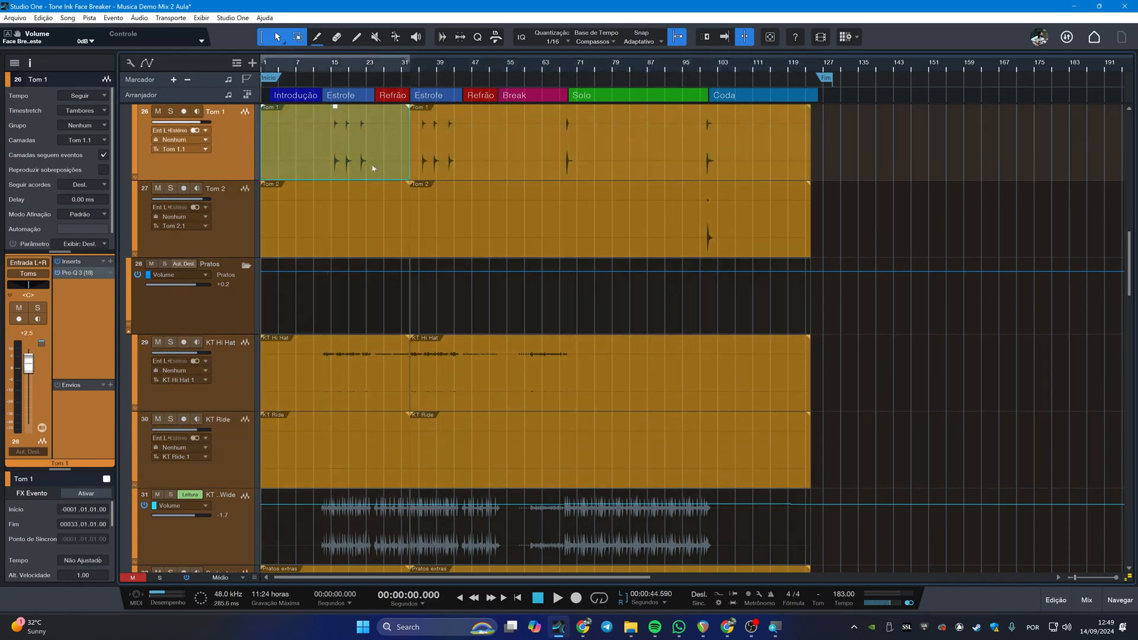
Step: Select the second Estrofe and second Refrão sections in turn in the arranger track, ending on the second Estrofe
{"action": "scroll", "coordinate": [496, 319], "scroll_direction": "up", "scroll_amount": 5}
{"action": "scroll", "coordinate": [496, 318], "scroll_direction": "up", "scroll_amount": 5}
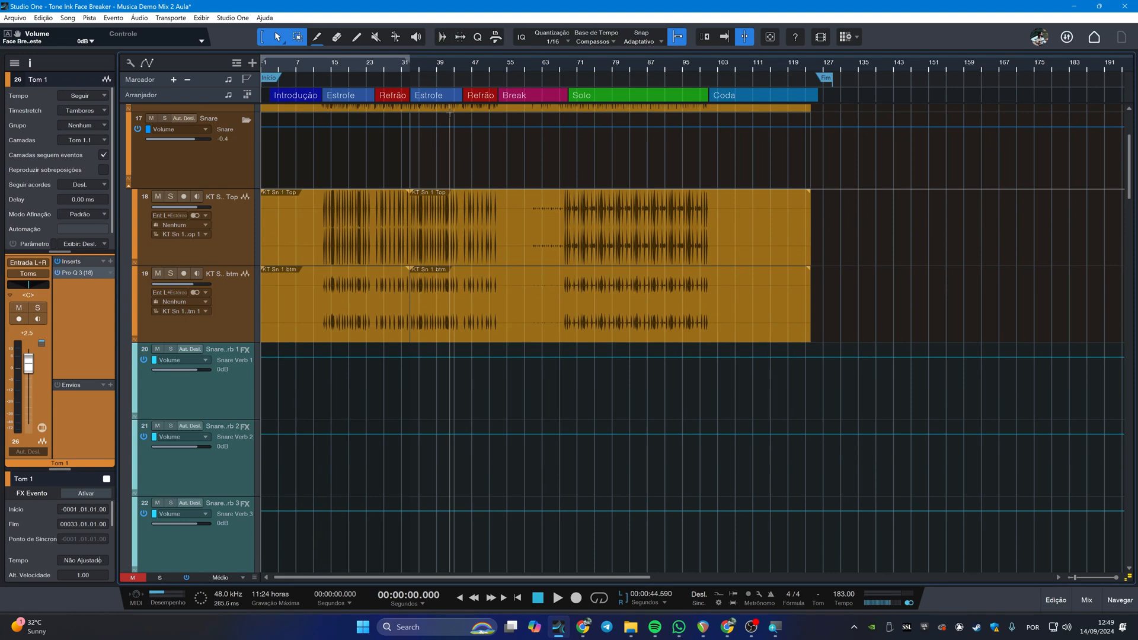
{"action": "scroll", "coordinate": [449, 113], "scroll_direction": "down", "scroll_amount": 3}
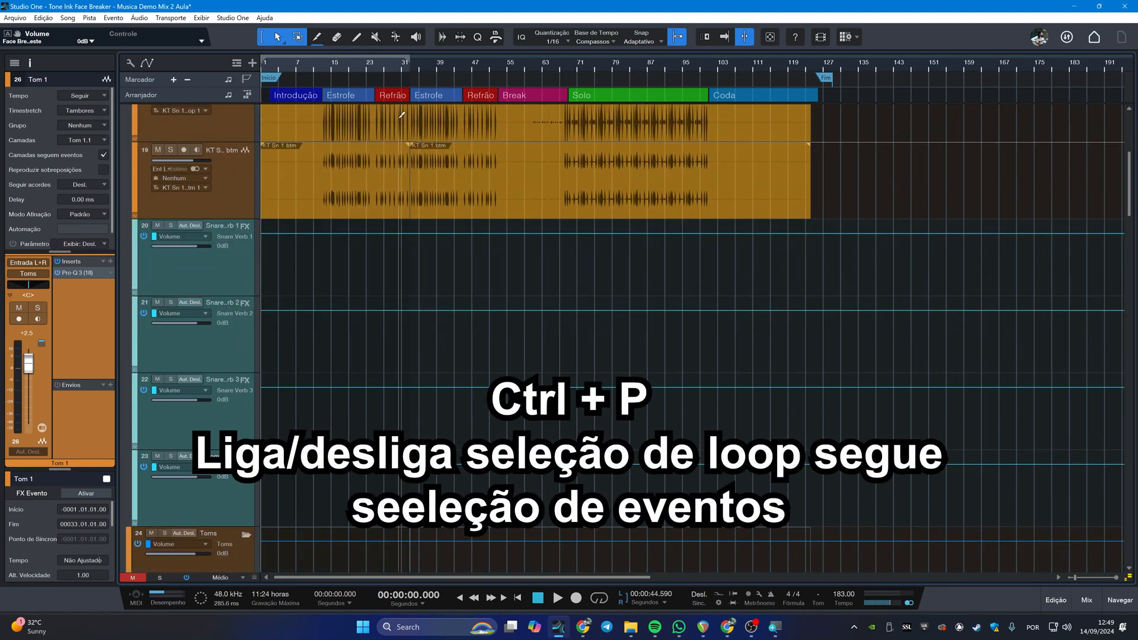
{"action": "scroll", "coordinate": [398, 120], "scroll_direction": "up", "scroll_amount": 5}
{"action": "scroll", "coordinate": [398, 122], "scroll_direction": "left", "scroll_amount": 2}
{"action": "left_click", "coordinate": [678, 96]}
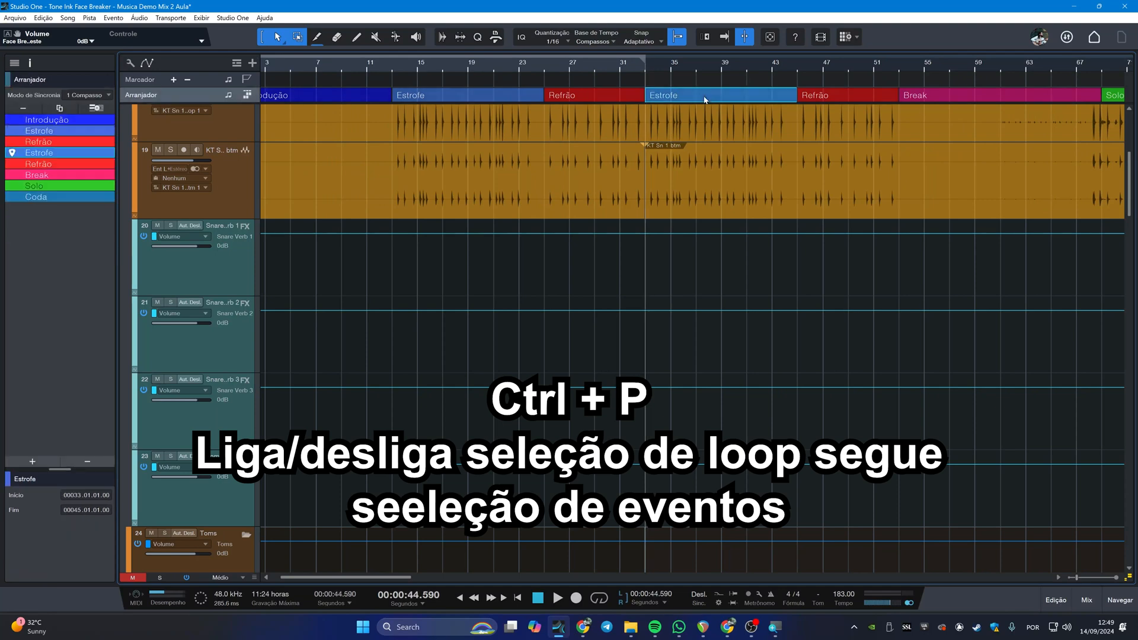
{"action": "left_click", "coordinate": [818, 96]}
{"action": "left_click", "coordinate": [758, 96]}
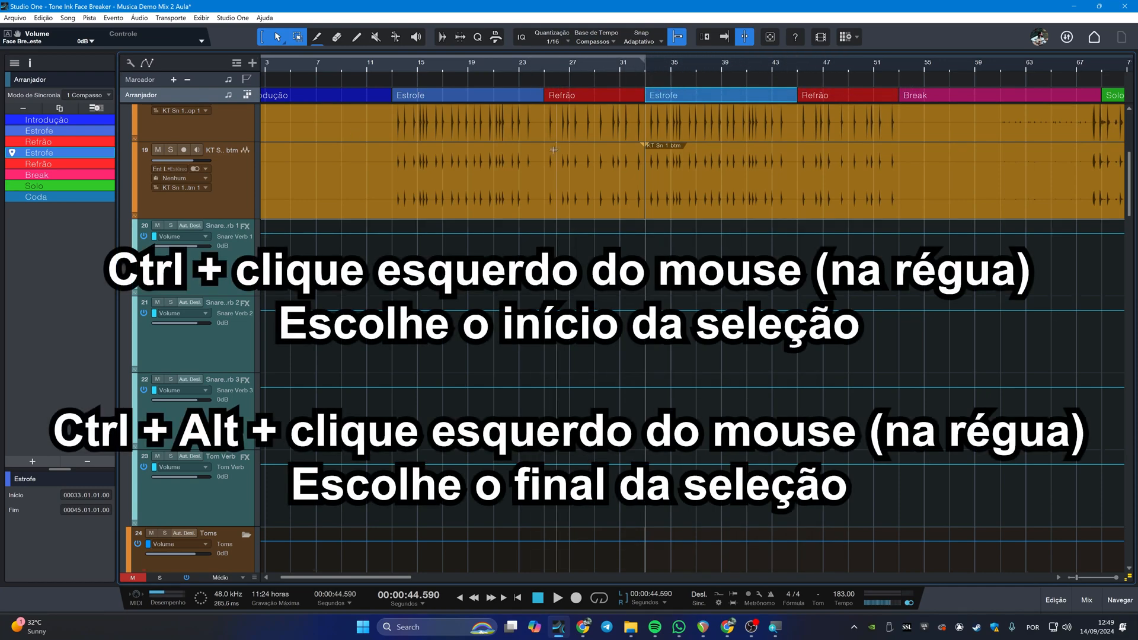
Step: Set the end of the loop range at bar 43 on the ruler
{"action": "scroll", "coordinate": [557, 264], "scroll_direction": "up", "scroll_amount": 1}
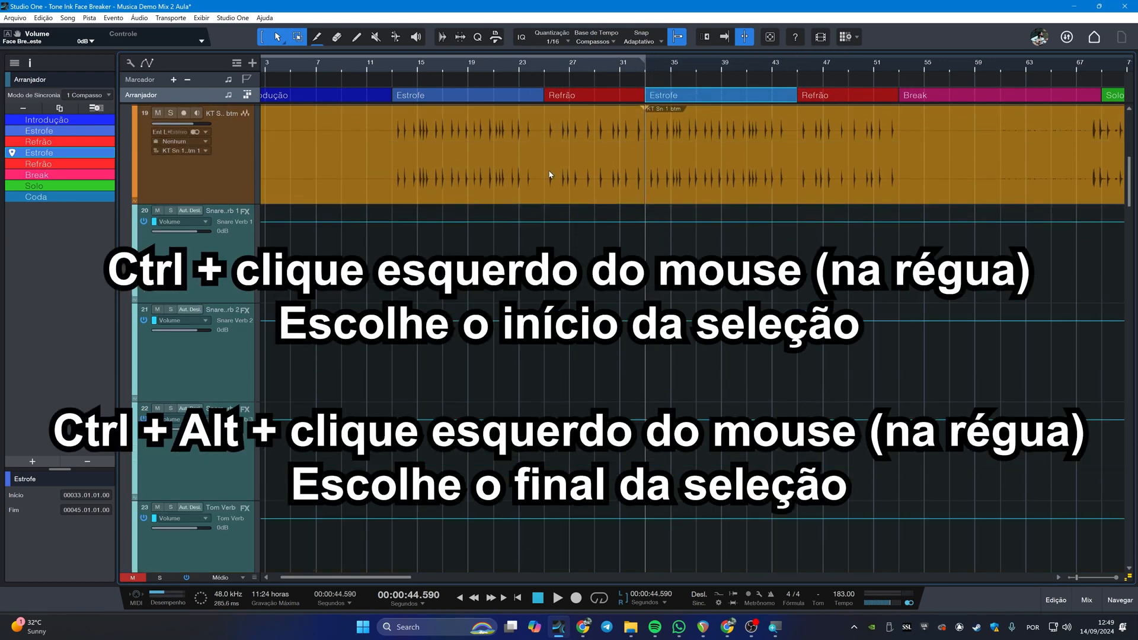
{"action": "left_click", "coordinate": [773, 69], "text": "ctrl+alt"}
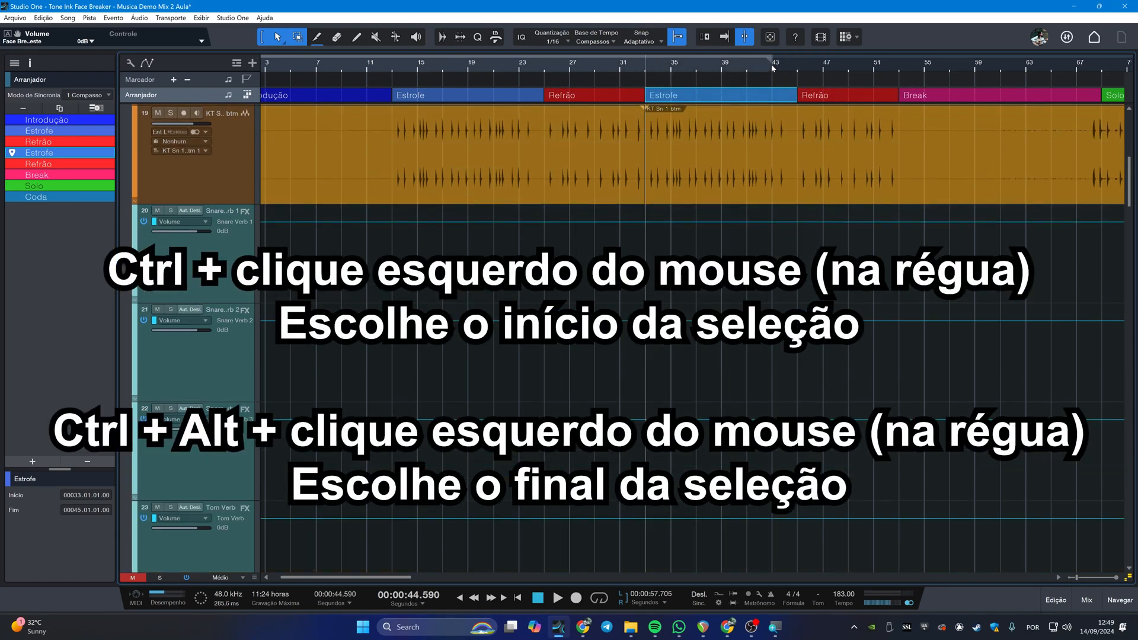
Step: Extend the loop range on the ruler to end at bar 51 and start at bar 11
{"action": "left_click", "coordinate": [839, 69], "text": "ctrl+alt"}
{"action": "left_click", "coordinate": [872, 70], "text": "ctrl+alt"}
{"action": "left_click", "coordinate": [445, 69], "text": "ctrl"}
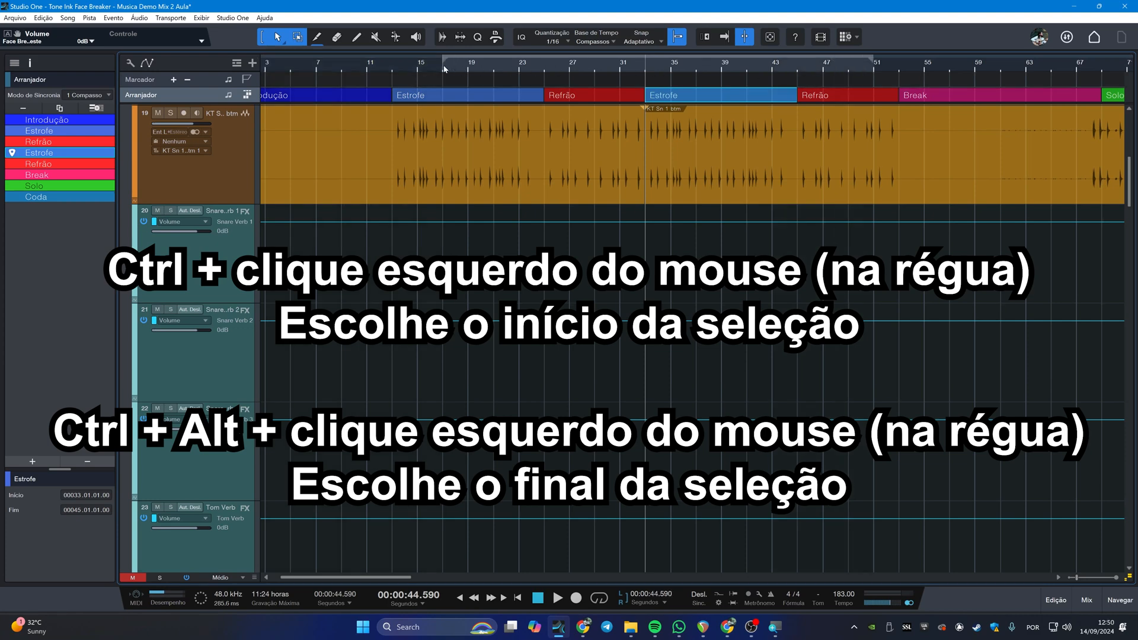
{"action": "left_click", "coordinate": [418, 70], "text": "ctrl"}
{"action": "left_click", "coordinate": [368, 69], "text": "ctrl"}
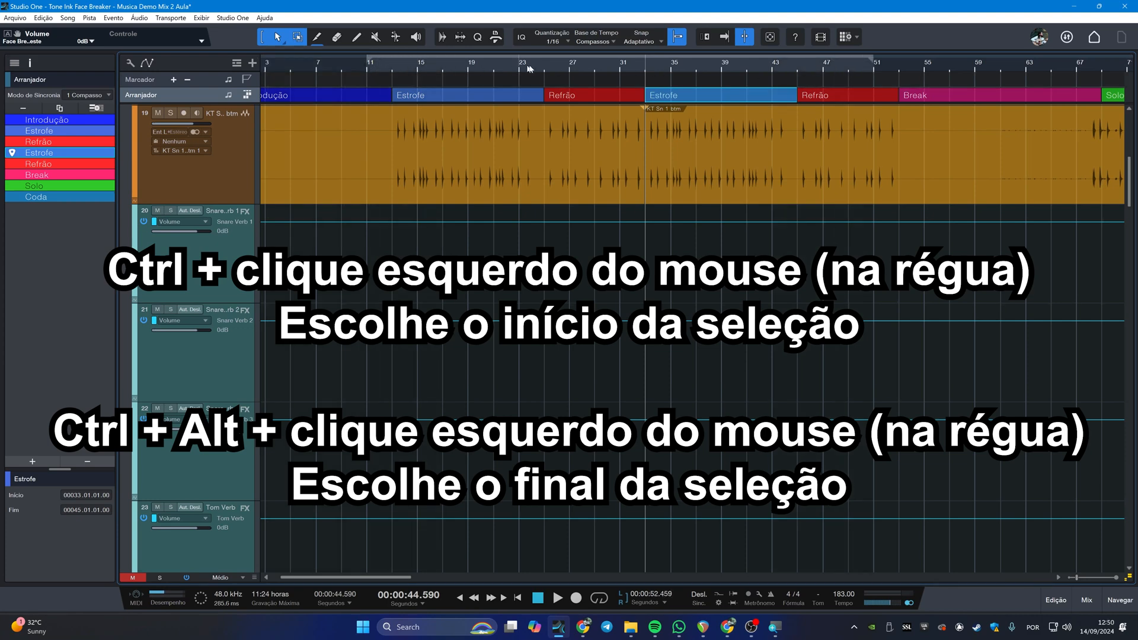
Step: With snap turned off, set the loop range freely on the ruler from about bar 10 to about bar 22
{"action": "left_click", "coordinate": [677, 37]}
{"action": "left_click", "coordinate": [354, 65], "text": "ctrl"}
{"action": "left_click", "coordinate": [363, 66]}
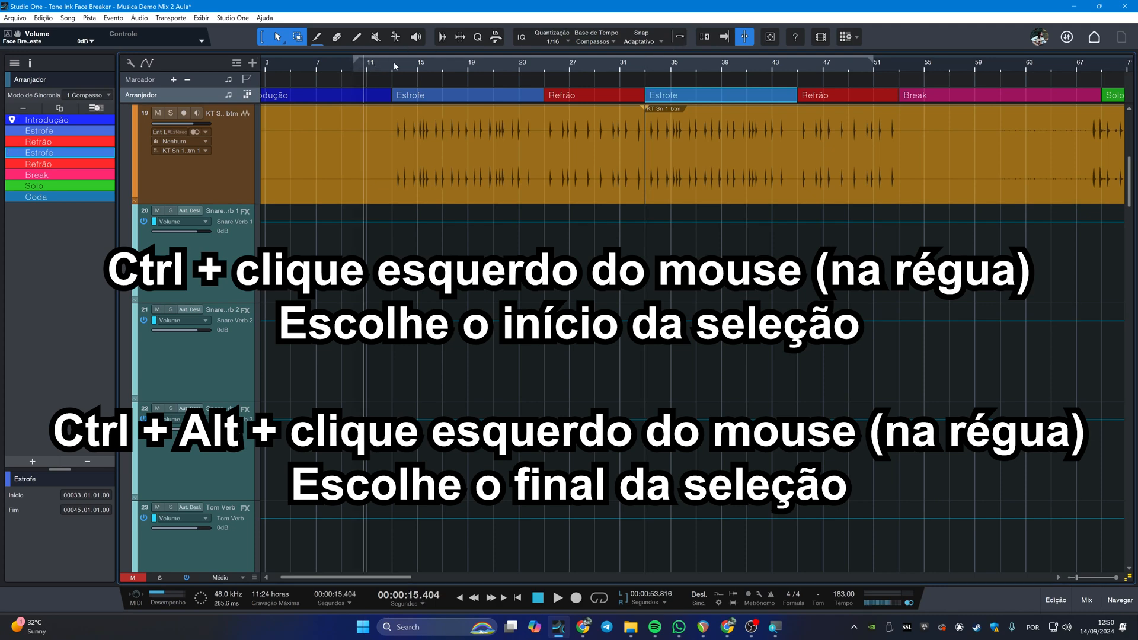
{"action": "left_click", "coordinate": [417, 67], "text": "ctrl+alt"}
{"action": "left_click", "coordinate": [504, 66], "text": "ctrl+alt"}
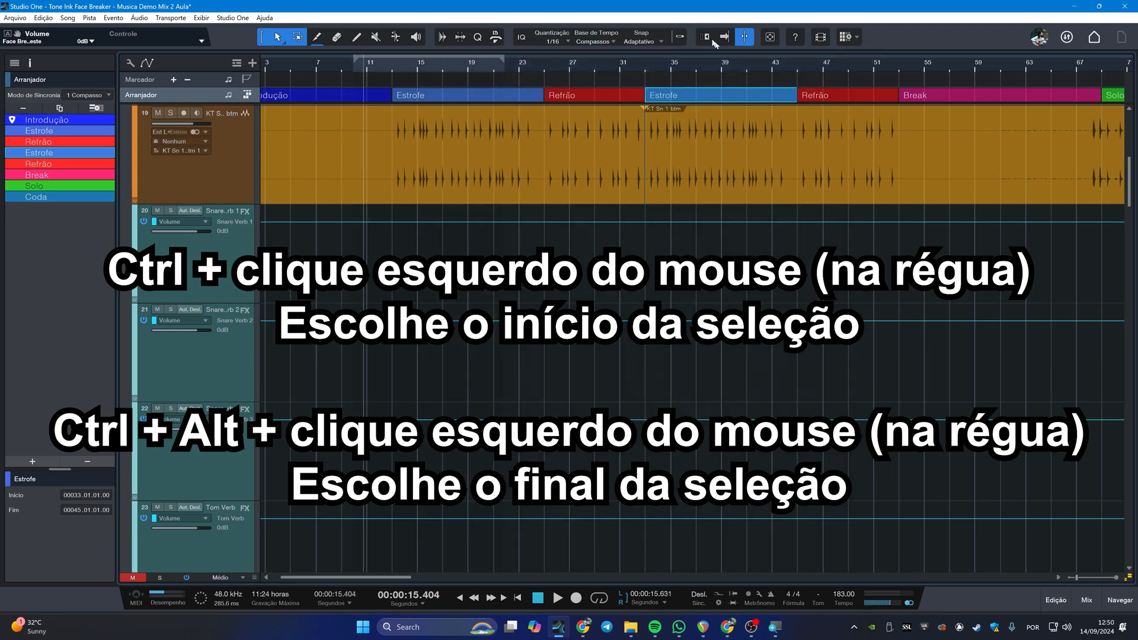
Step: Turn snap back on and set the loop range from bar 9 to bar 33 on the ruler
{"action": "left_click", "coordinate": [677, 37]}
{"action": "left_click", "coordinate": [640, 70], "text": "ctrl+alt"}
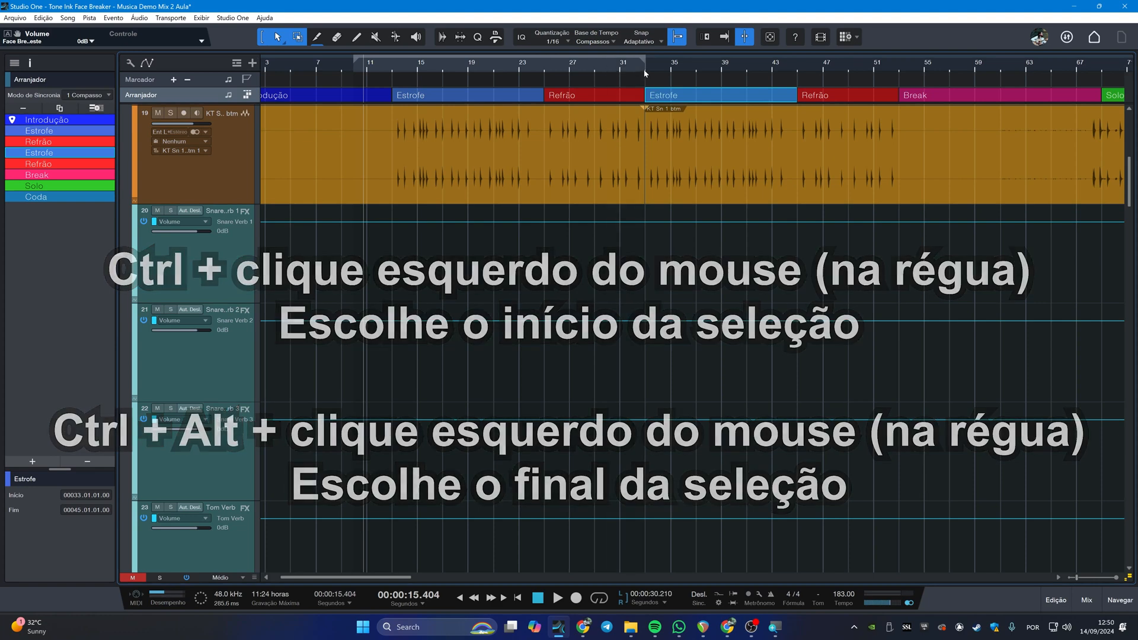
{"action": "left_click", "coordinate": [341, 66], "text": "ctrl"}
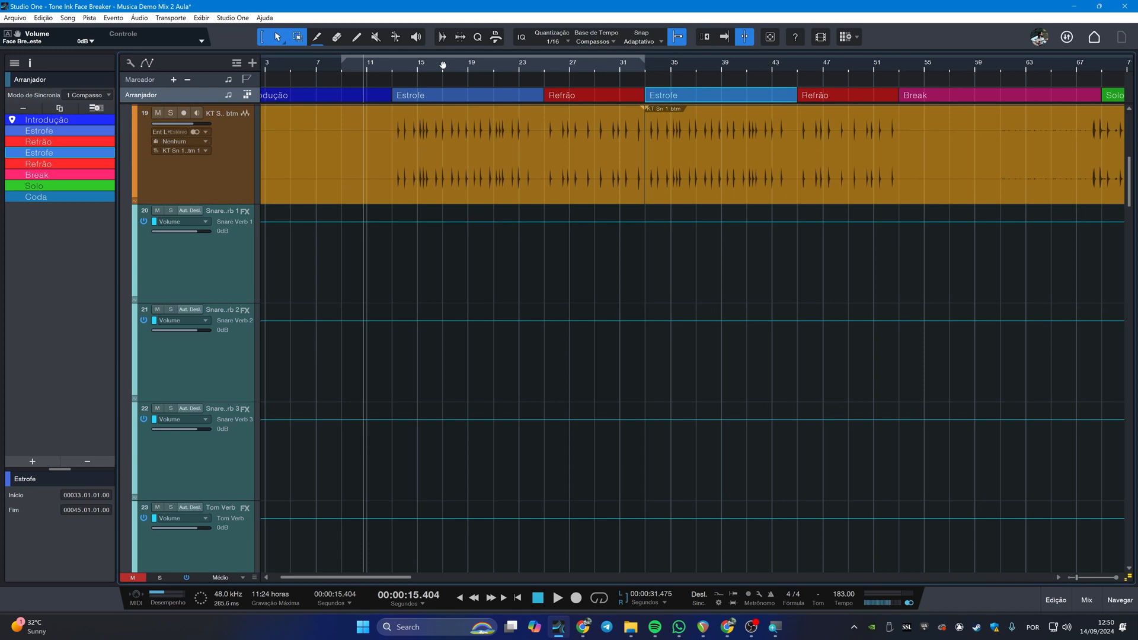
Step: Slide the whole loop range along the ruler until it starts at bar 33, and shorten its end to bar 43
{"action": "left_click_drag", "start_coordinate": [450, 64], "coordinate": [696, 67]}
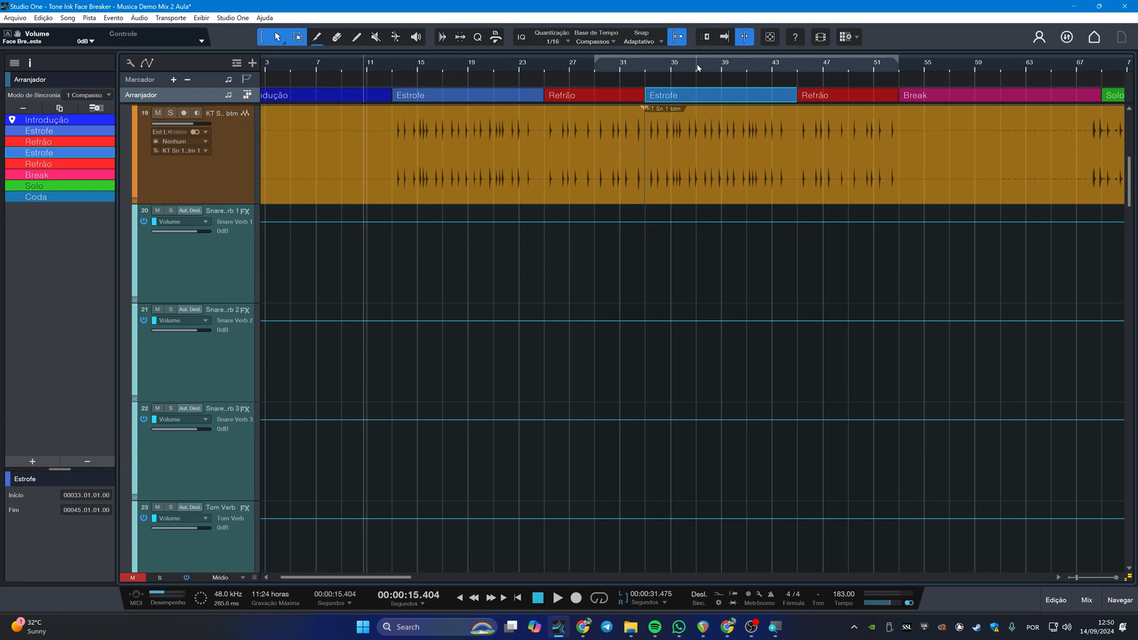
{"action": "left_click_drag", "start_coordinate": [698, 67], "coordinate": [618, 64]}
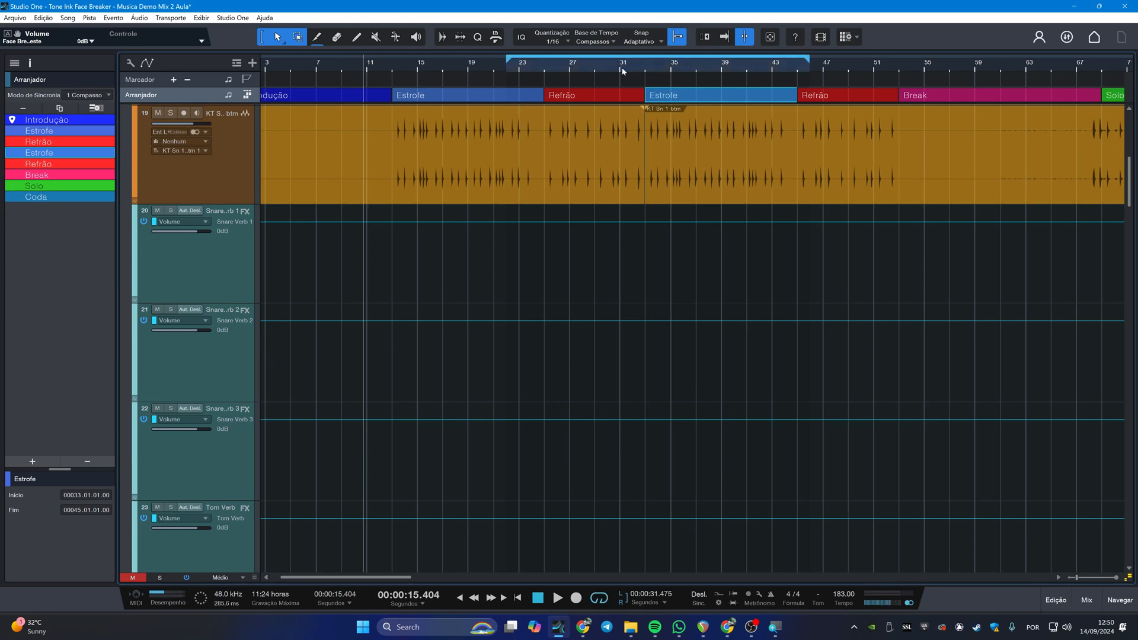
{"action": "left_click_drag", "start_coordinate": [614, 64], "coordinate": [750, 64]}
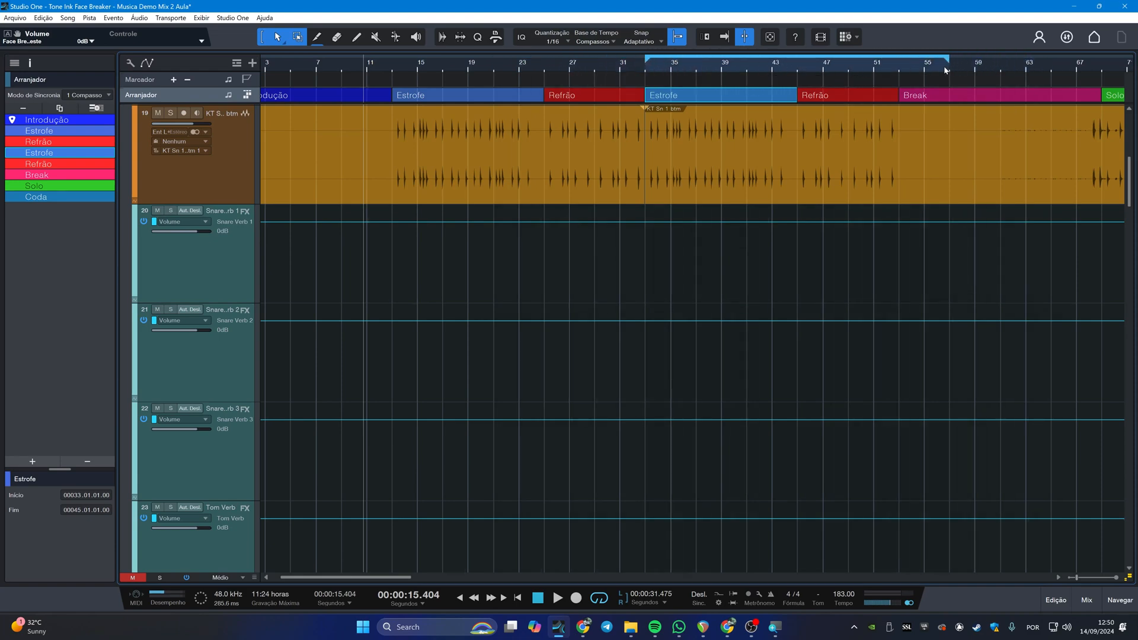
{"action": "left_click_drag", "start_coordinate": [951, 62], "coordinate": [787, 65]}
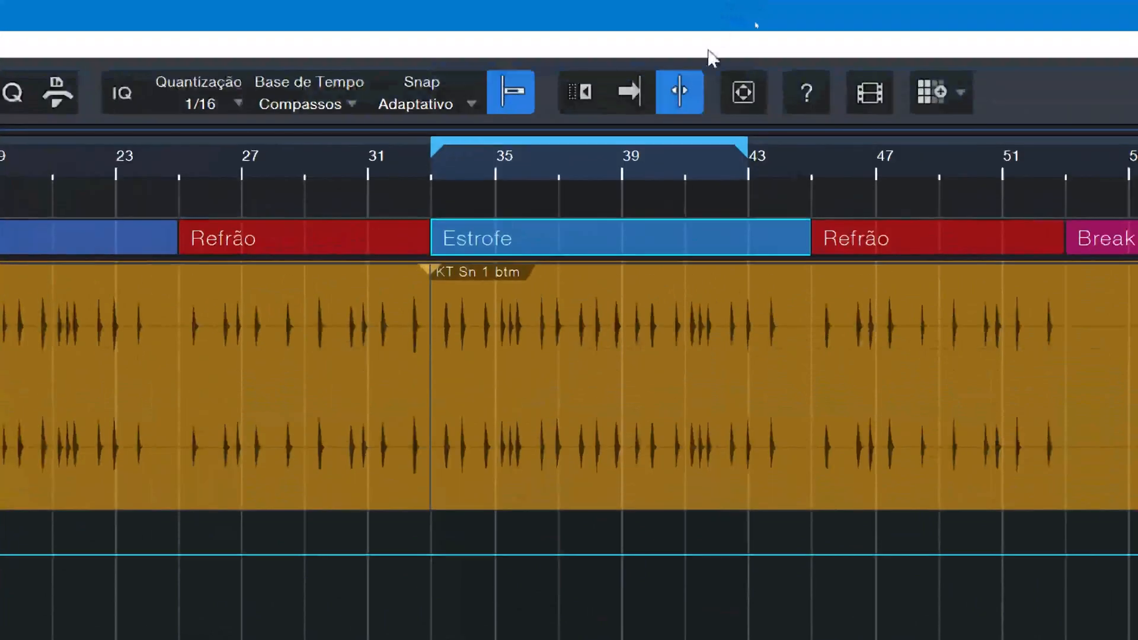
Step: Turn off the cursor following the edit position and select the two KT Sn 1 btm events in turn
{"action": "left_click", "coordinate": [688, 98]}
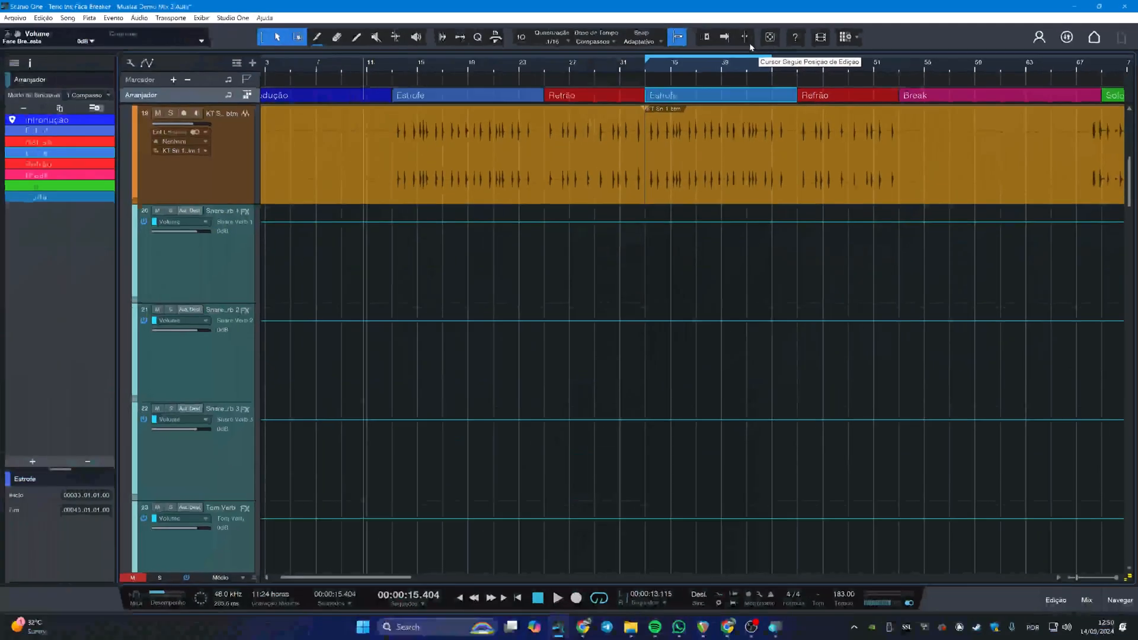
{"action": "left_click", "coordinate": [688, 100]}
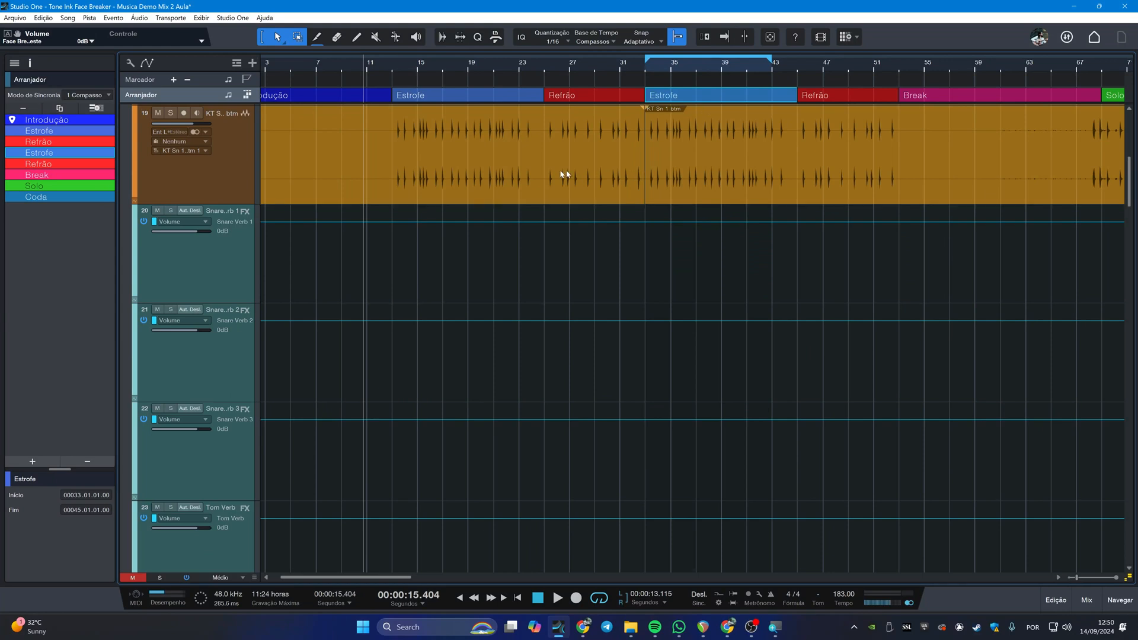
{"action": "left_click", "coordinate": [436, 172]}
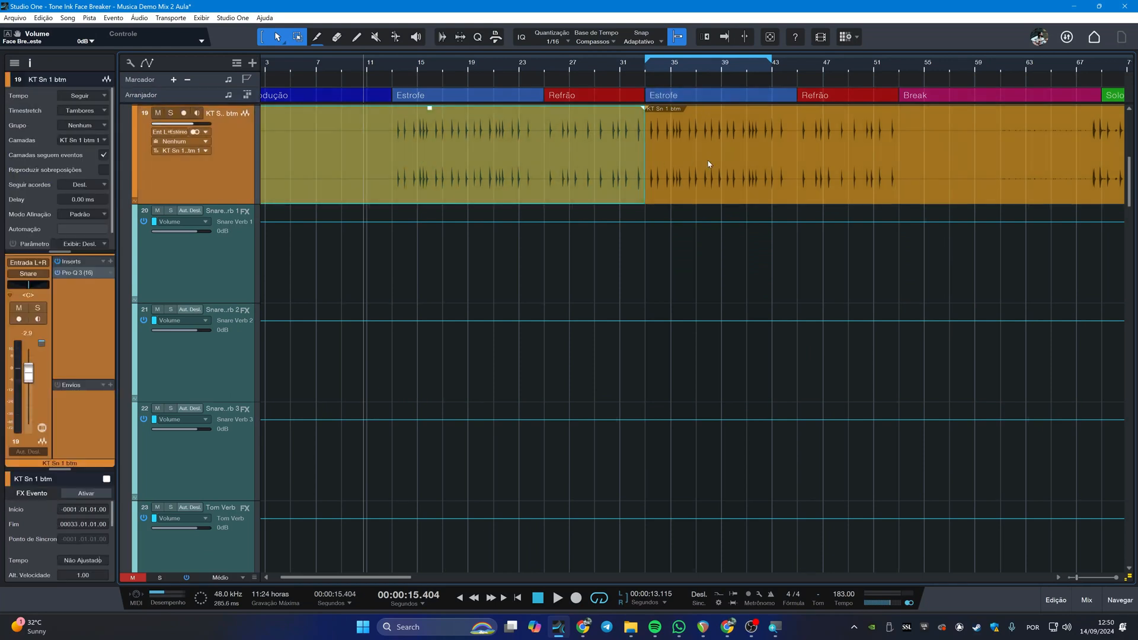
{"action": "left_click", "coordinate": [711, 182]}
Step: Turn the cursor following the edit position back on, select the first KT Sn 1 btm event and deactivate the loop
{"action": "left_click", "coordinate": [744, 37]}
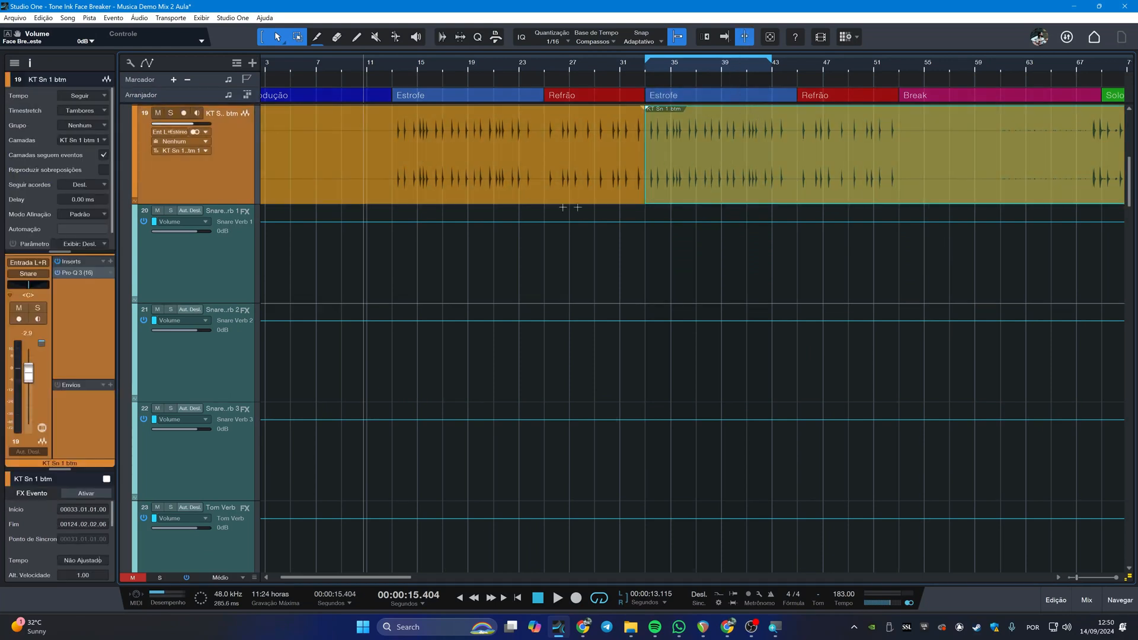
{"action": "left_click", "coordinate": [577, 190]}
{"action": "key", "text": "KP_Divide"}
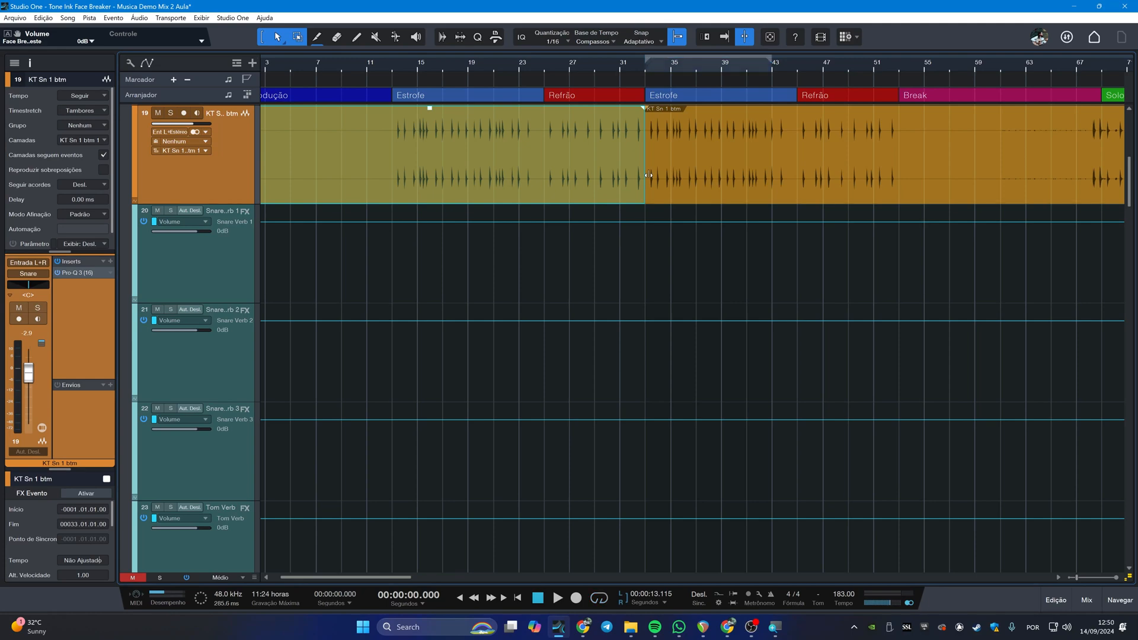
Step: Select the first event on the Baixo track and examine up close where the playback cursor lands at its start
{"action": "scroll", "coordinate": [638, 286], "scroll_direction": "down", "scroll_amount": 5}
{"action": "scroll", "coordinate": [631, 373], "scroll_direction": "down", "scroll_amount": 10}
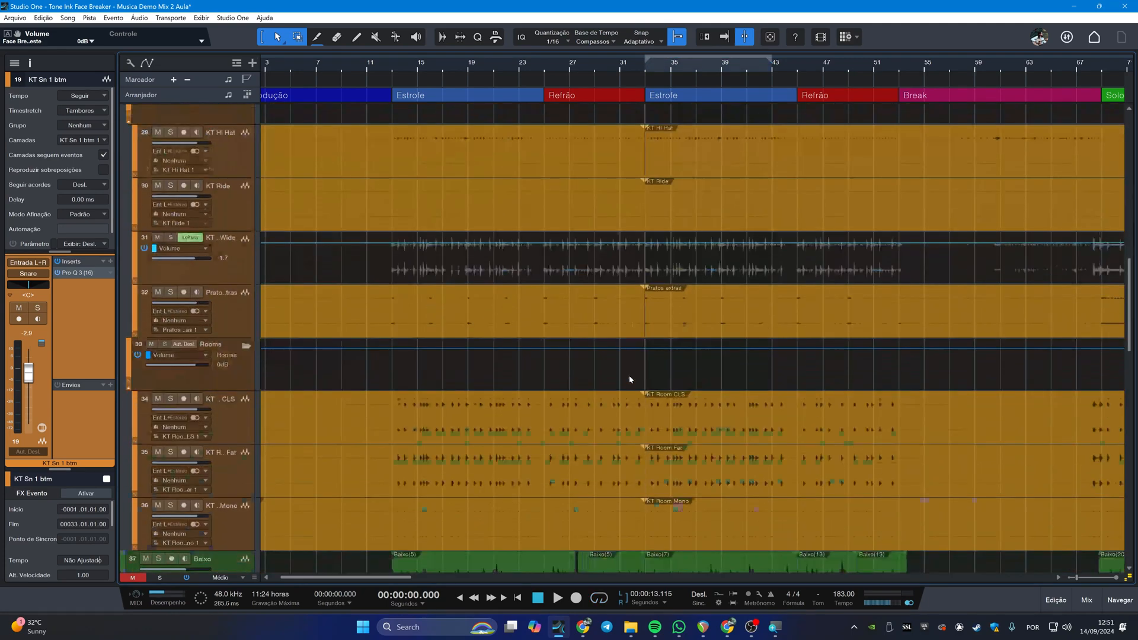
{"action": "scroll", "coordinate": [529, 219], "scroll_direction": "up", "scroll_amount": 5}
{"action": "left_click", "coordinate": [529, 219]}
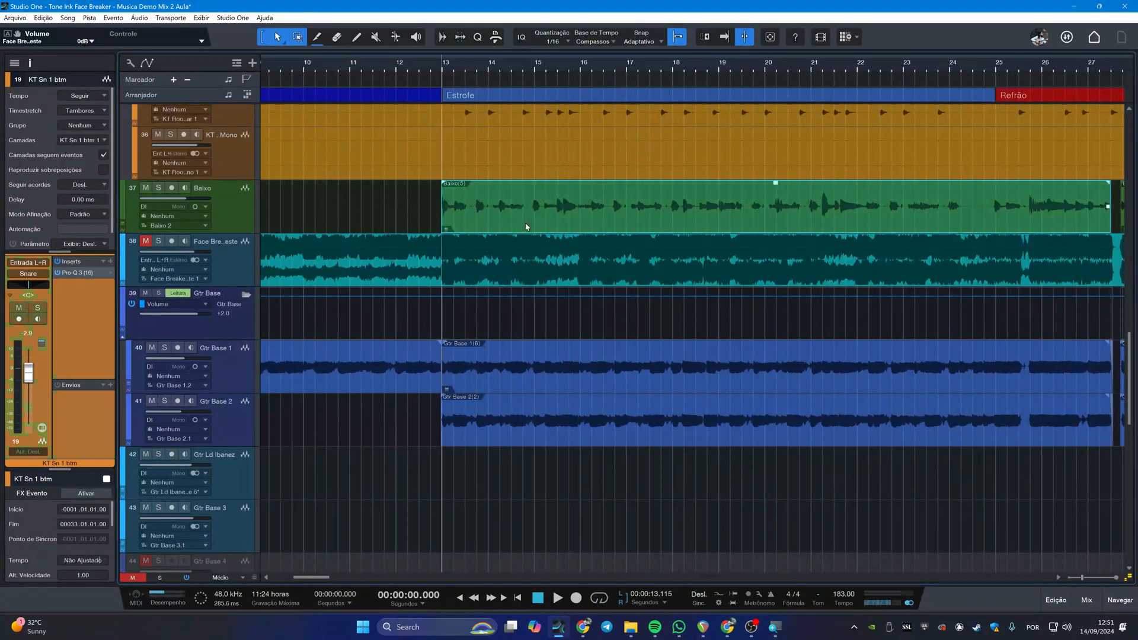
{"action": "scroll", "coordinate": [605, 216], "scroll_direction": "up", "scroll_amount": 5}
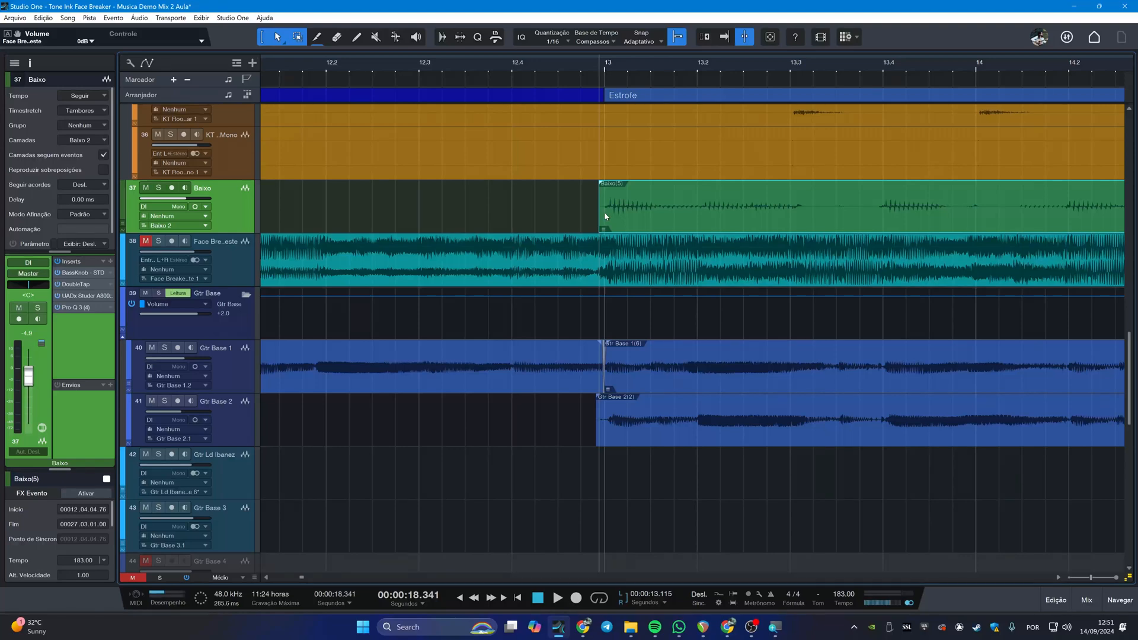
{"action": "scroll", "coordinate": [611, 232], "scroll_direction": "down", "scroll_amount": 12}
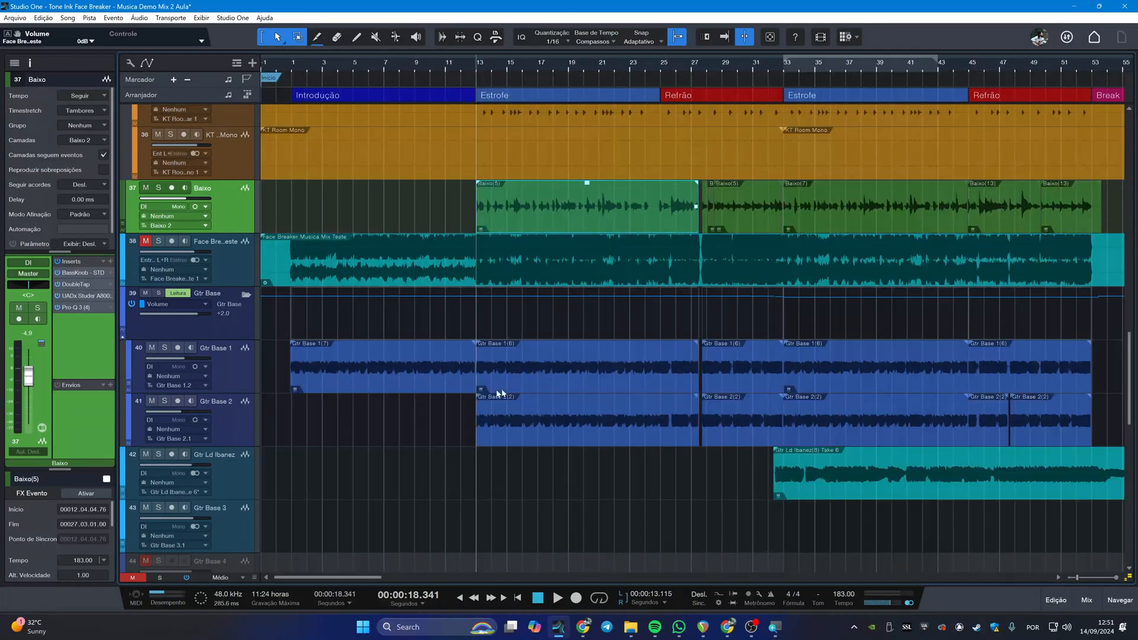
Step: Select events on the Gtr Base 1 and Gtr Base 2 tracks in turn so the playback cursor jumps to each start
{"action": "left_click", "coordinate": [420, 386]}
{"action": "left_click", "coordinate": [612, 375]}
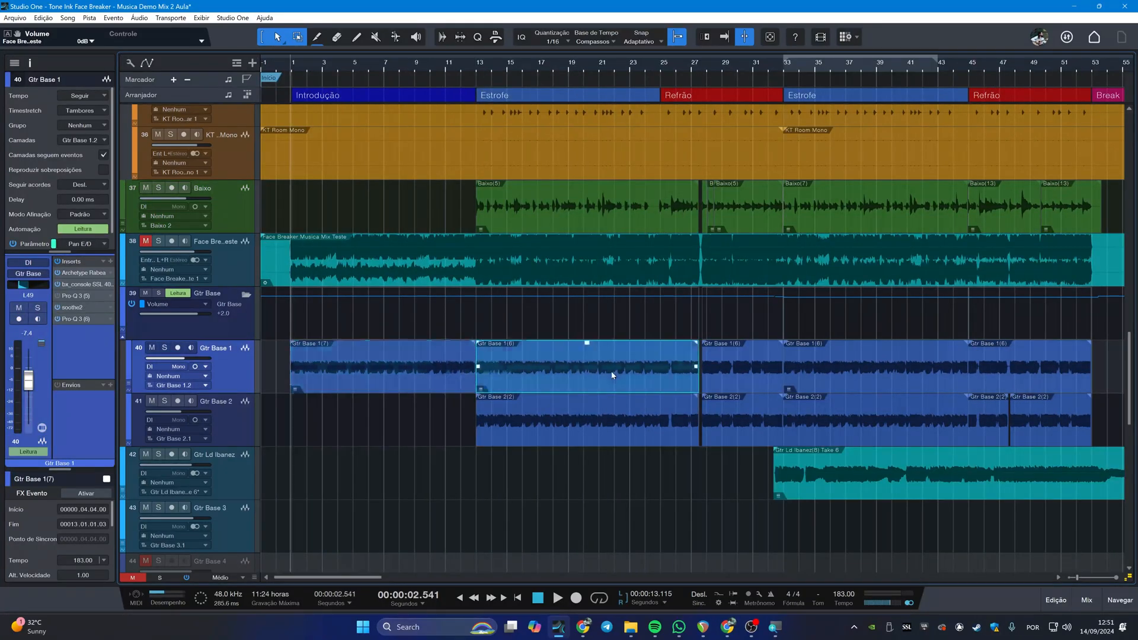
{"action": "left_click", "coordinate": [600, 412]}
{"action": "left_click", "coordinate": [409, 385]}
{"action": "left_click", "coordinate": [592, 404]}
{"action": "left_click", "coordinate": [739, 381]}
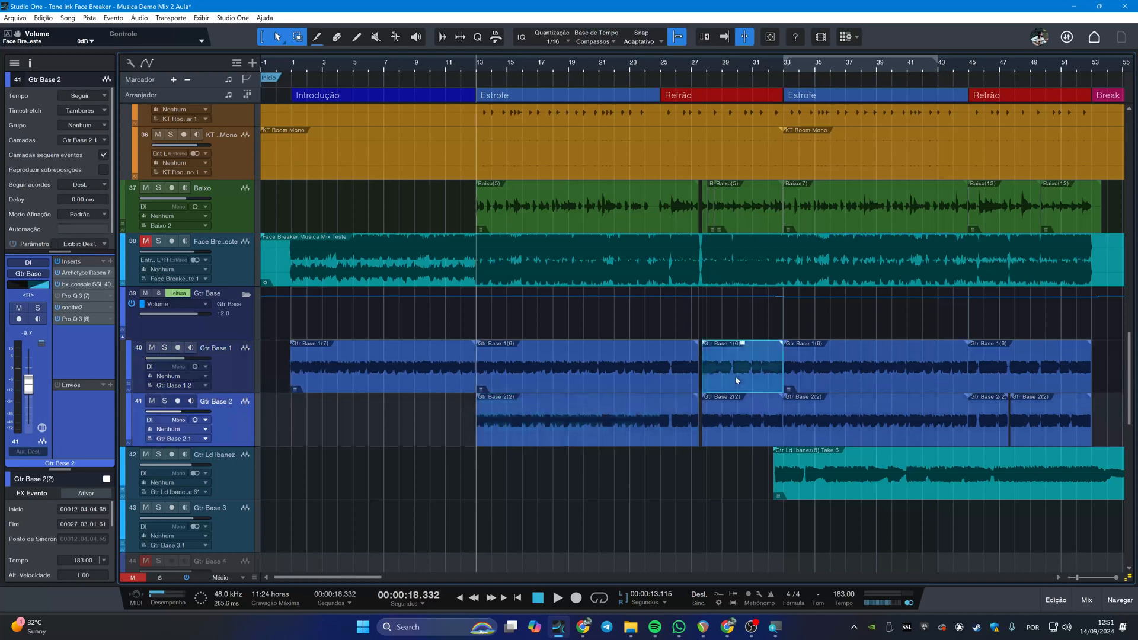
Step: Select the Baixo events in the first Refrão, second Estrofe and second Refrão in turn to move the playback cursor
{"action": "left_click", "coordinate": [743, 217]}
{"action": "left_click", "coordinate": [827, 211]}
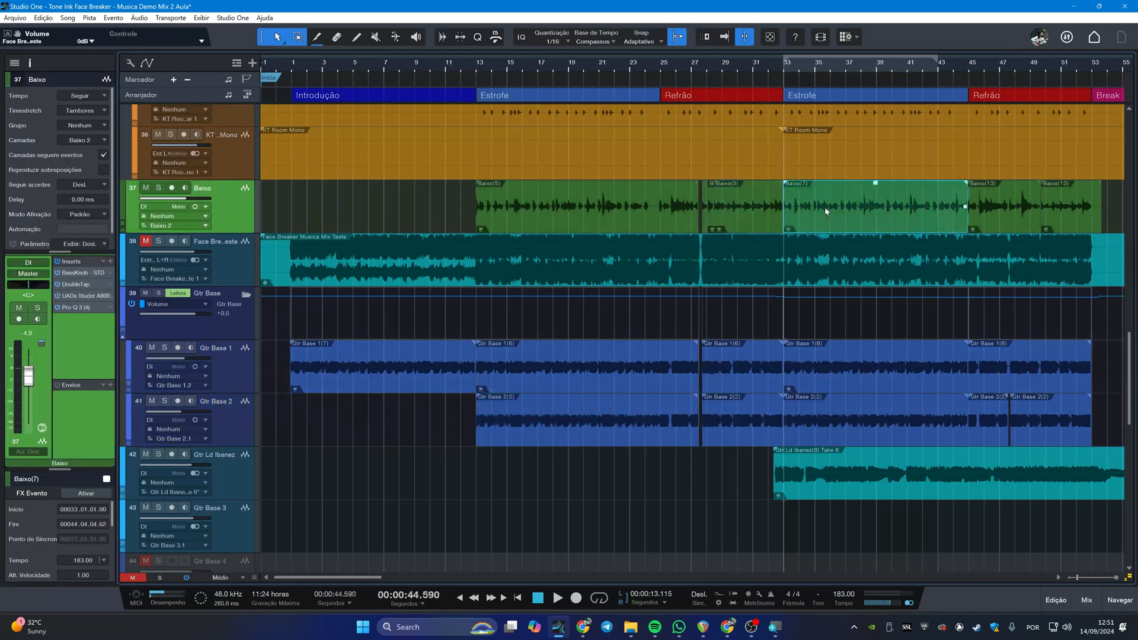
{"action": "left_click", "coordinate": [983, 215]}
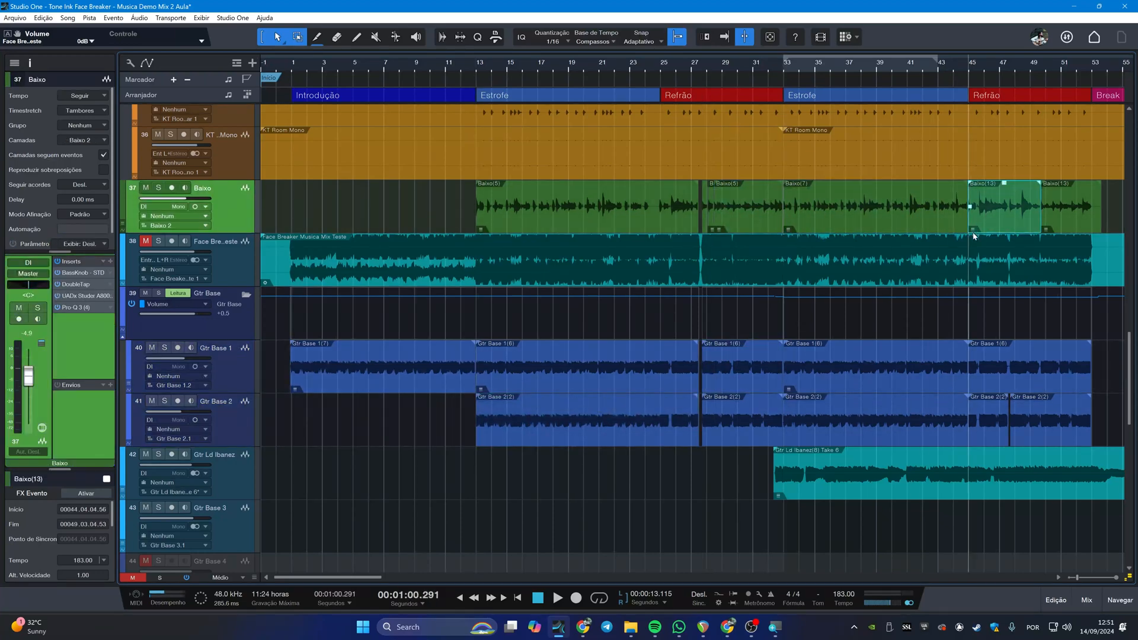
Step: Solo the Baixo track and briefly play it from the start of its first event
{"action": "left_click", "coordinate": [506, 227]}
{"action": "key", "text": "s"}
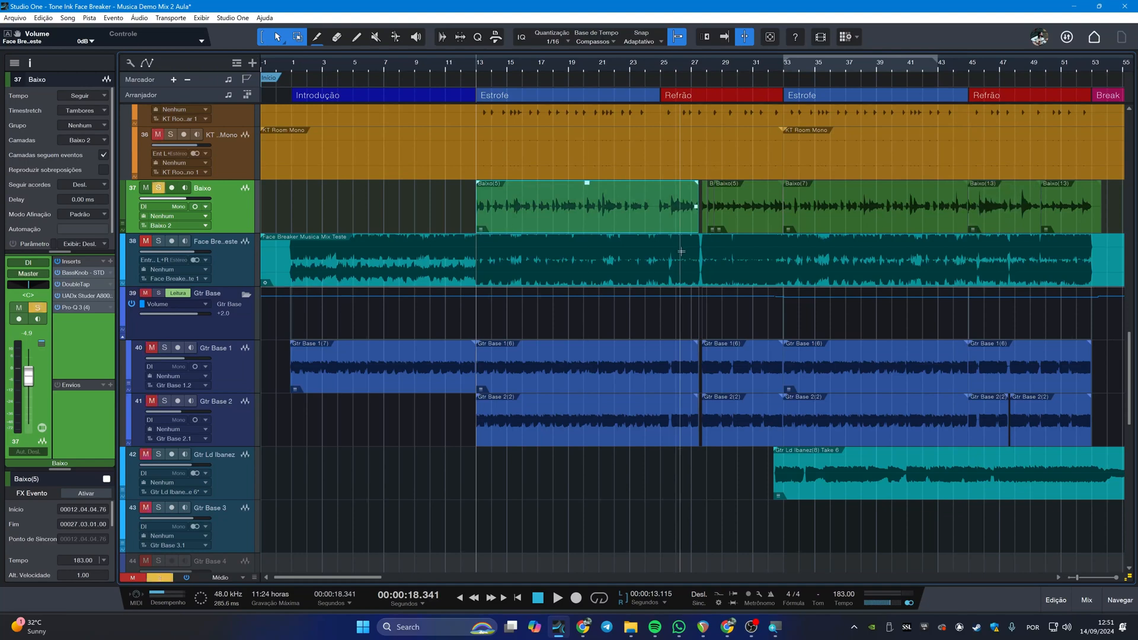
{"action": "key", "text": "space"}
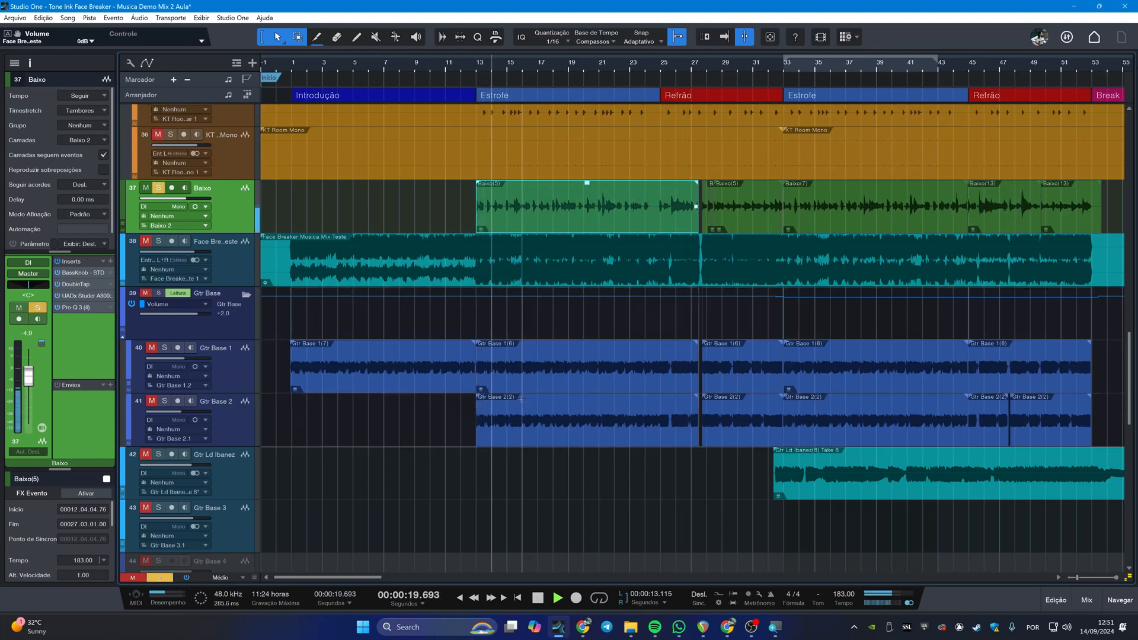
{"action": "key", "text": "space"}
Step: Solo Gtr Base 1, play from its first event, jump playback to the first Gtr Base 2 event and stop
{"action": "left_click", "coordinate": [397, 386]}
{"action": "key", "text": "s"}
{"action": "key", "text": "space"}
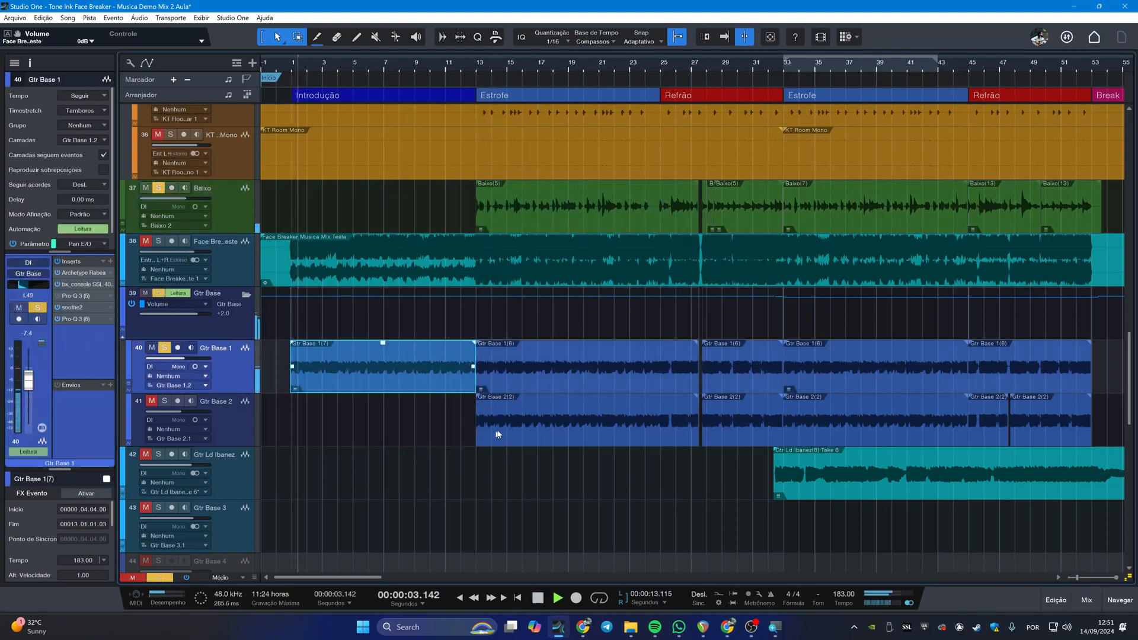
{"action": "left_click", "coordinate": [591, 432]}
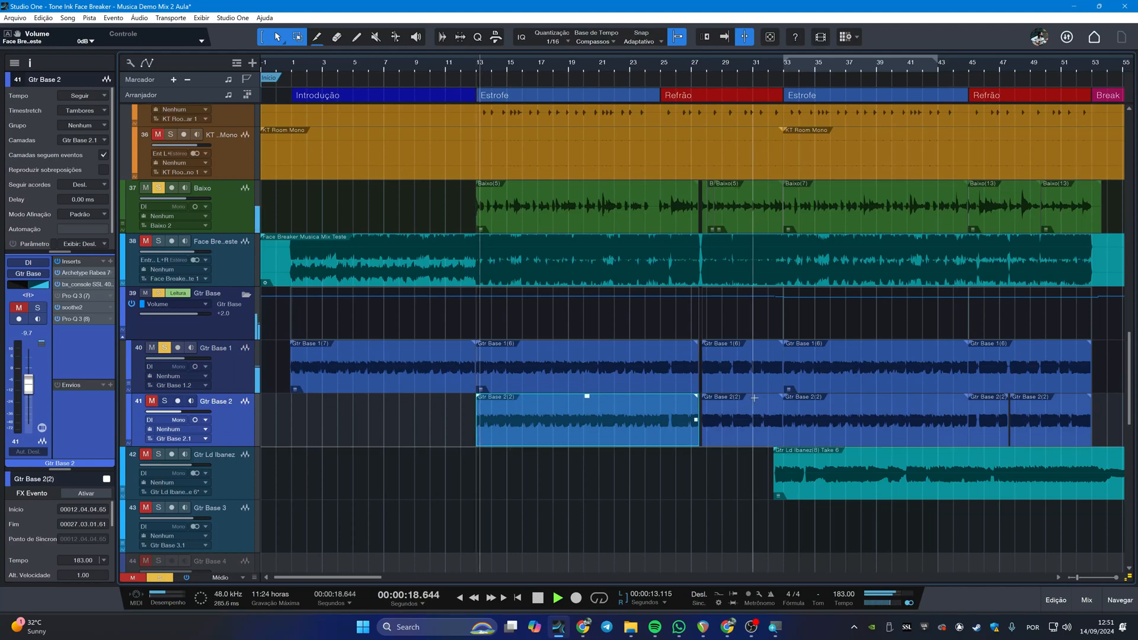
{"action": "key", "text": "space"}
Step: Solo the whole Gtr Base folder and play from the first Estrofe section
{"action": "left_click", "coordinate": [159, 293]}
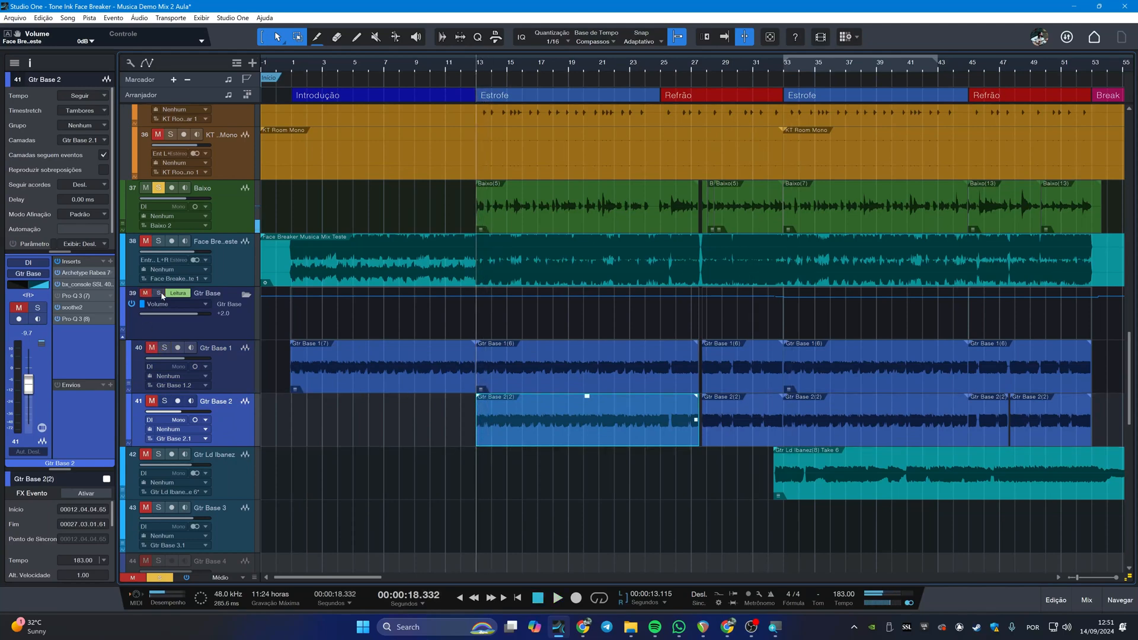
{"action": "left_click", "coordinate": [160, 293]}
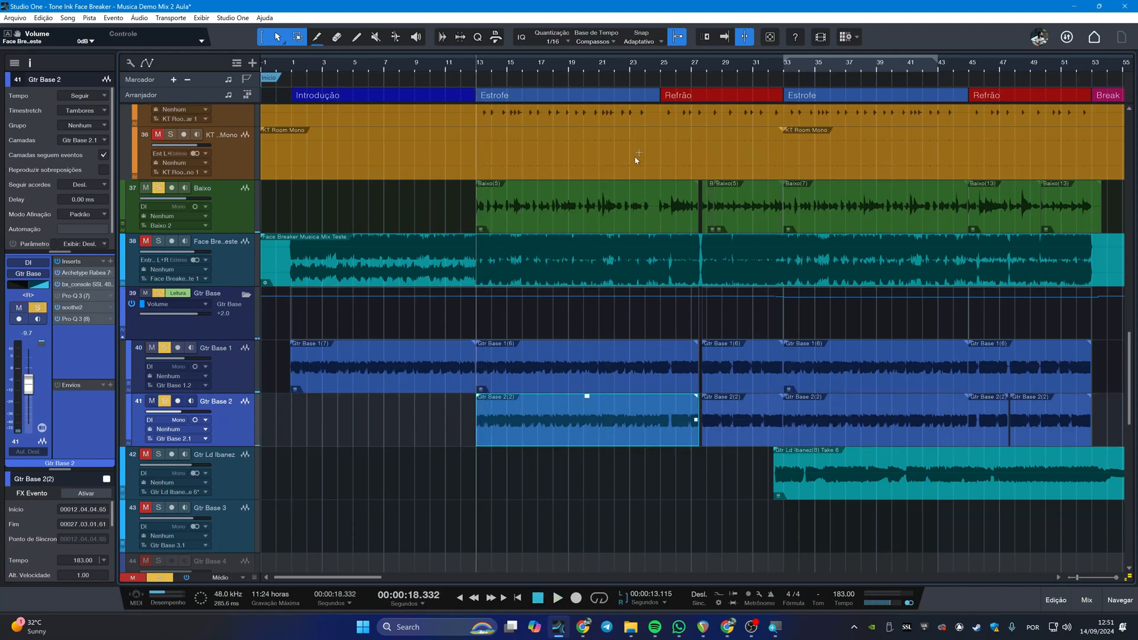
{"action": "left_click", "coordinate": [568, 99]}
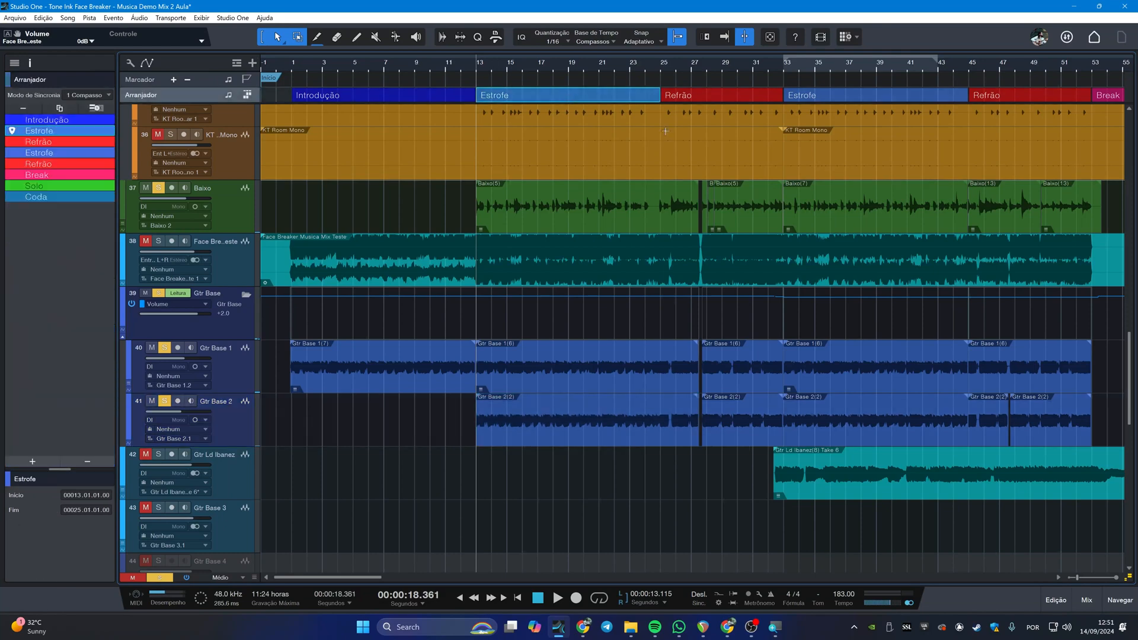
{"action": "key", "text": "space"}
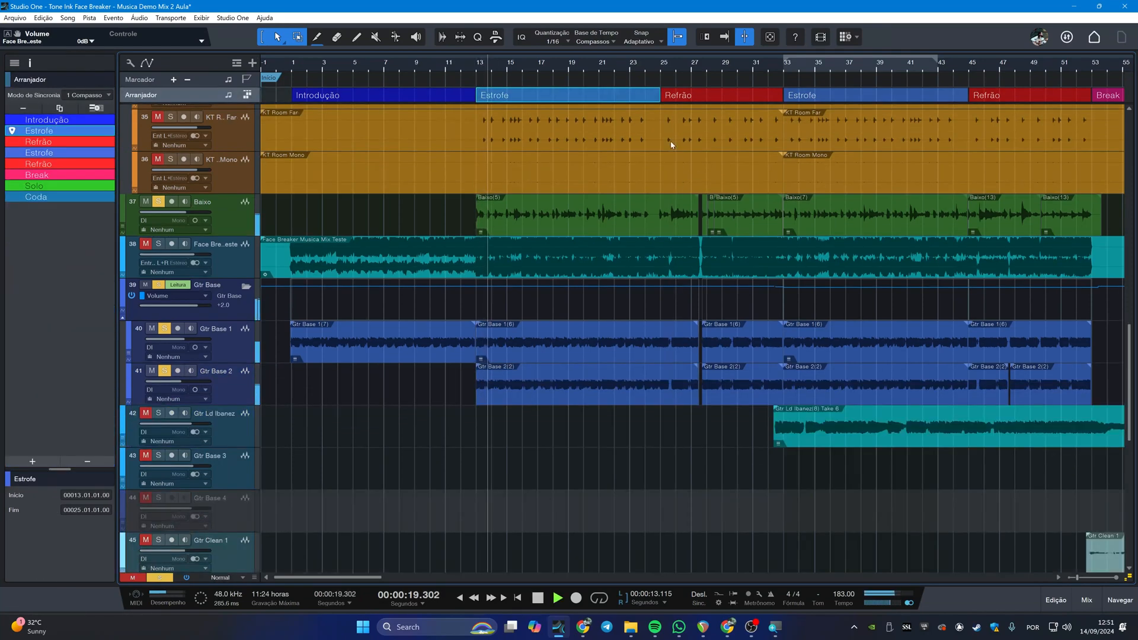
Step: Play the song from the first Refrão section, then jump the cursor to the Break section and stop playback
{"action": "left_click", "coordinate": [685, 98]}
{"action": "key", "text": "space"}
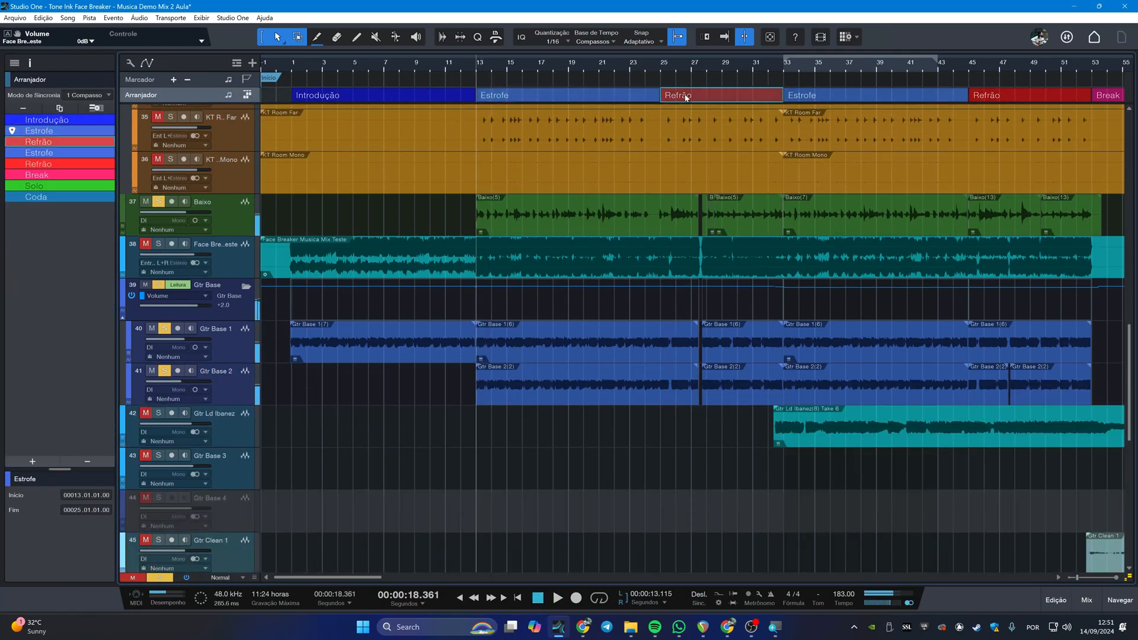
{"action": "key", "text": "l"}
{"action": "key", "text": "space"}
{"action": "scroll", "coordinate": [786, 283], "scroll_direction": "right", "scroll_amount": 8}
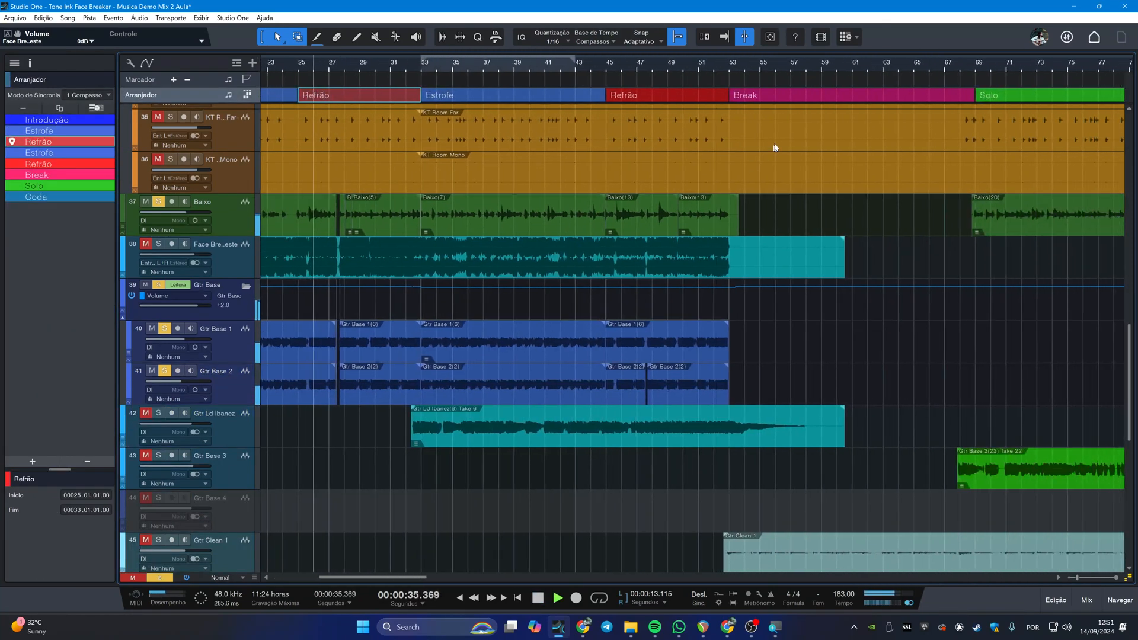
{"action": "left_click", "coordinate": [802, 97]}
{"action": "key", "text": "space"}
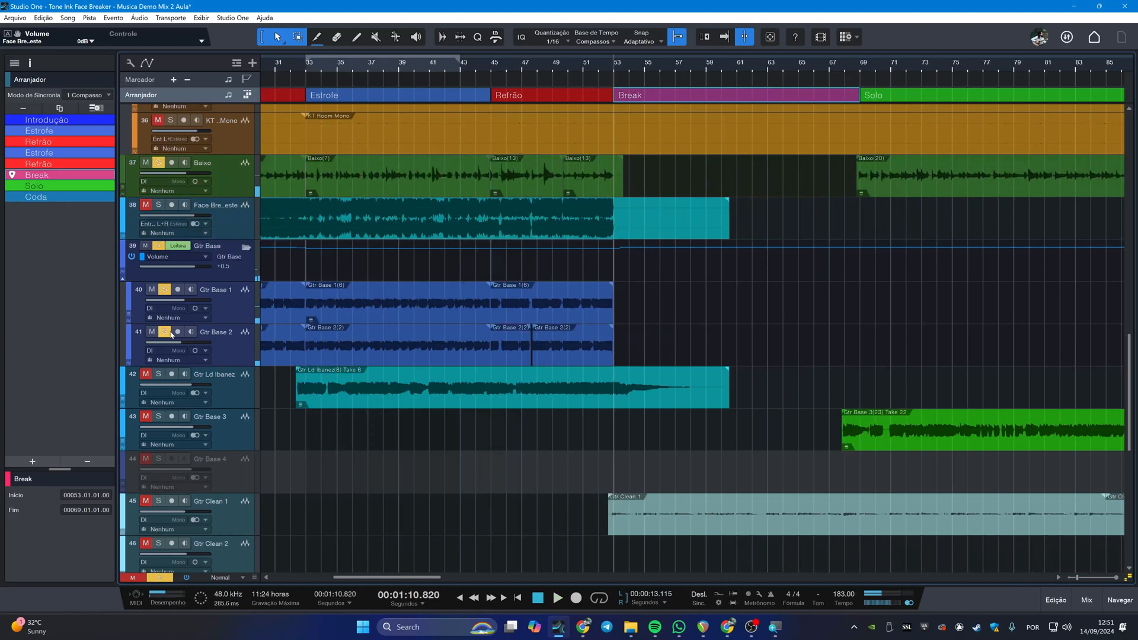
Step: Clear the solo on all tracks and play the song from the Break section
{"action": "left_click", "coordinate": [167, 333], "text": "ctrl"}
{"action": "key", "text": "space"}
{"action": "scroll", "coordinate": [750, 148], "scroll_direction": "down", "scroll_amount": 4}
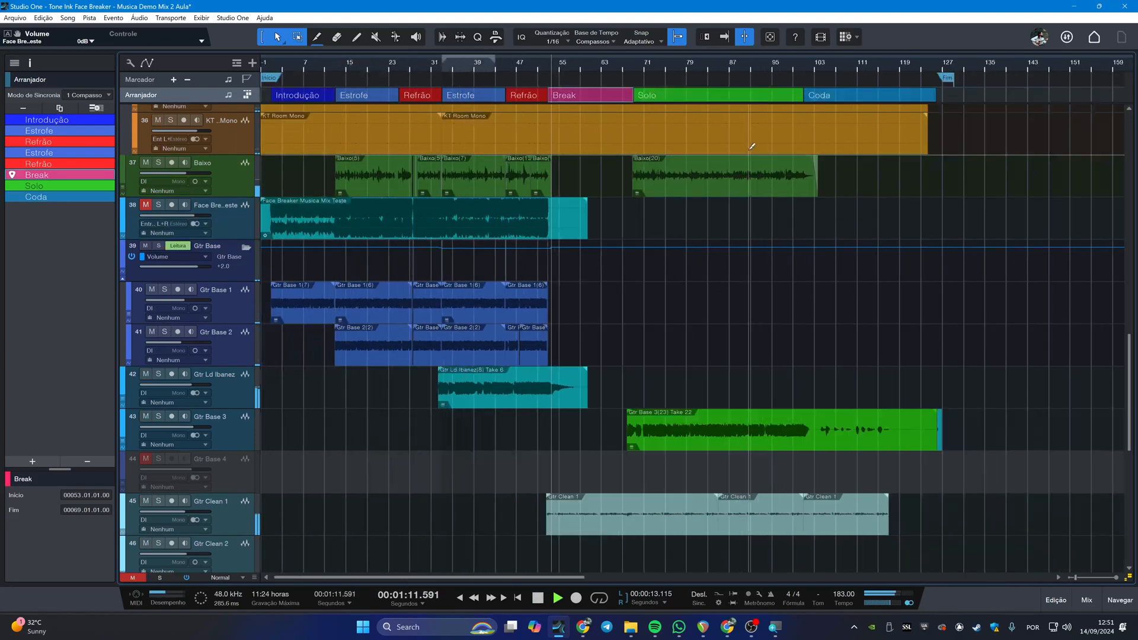
Step: Play the song from the Solo section while looking over the guitar and drum room tracks
{"action": "left_click", "coordinate": [714, 98]}
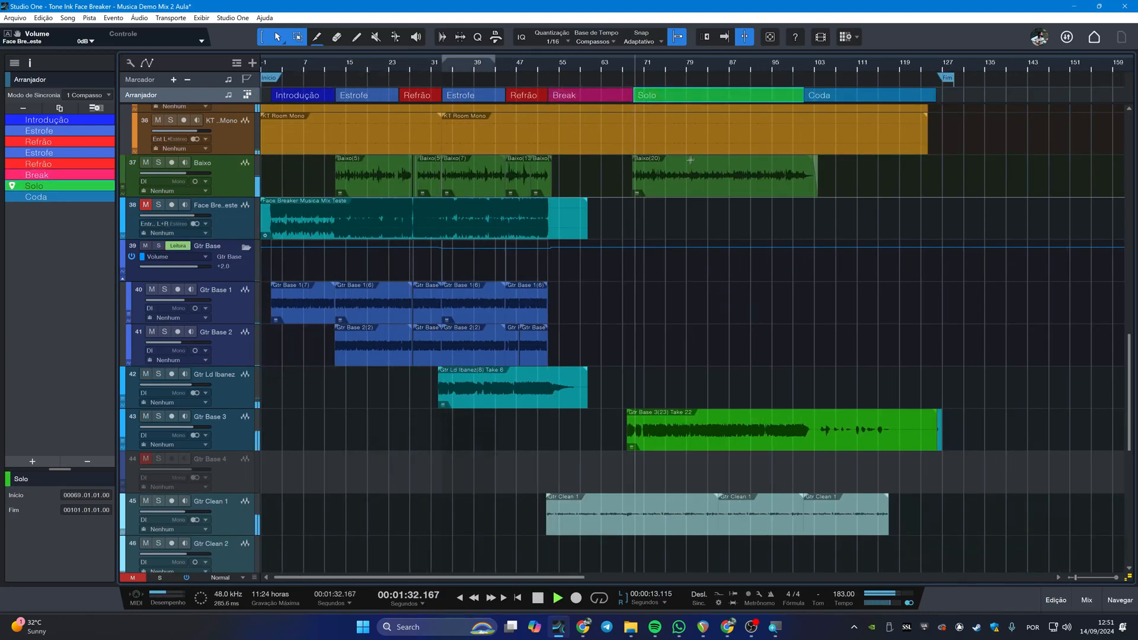
{"action": "scroll", "coordinate": [663, 279], "scroll_direction": "down", "scroll_amount": 3}
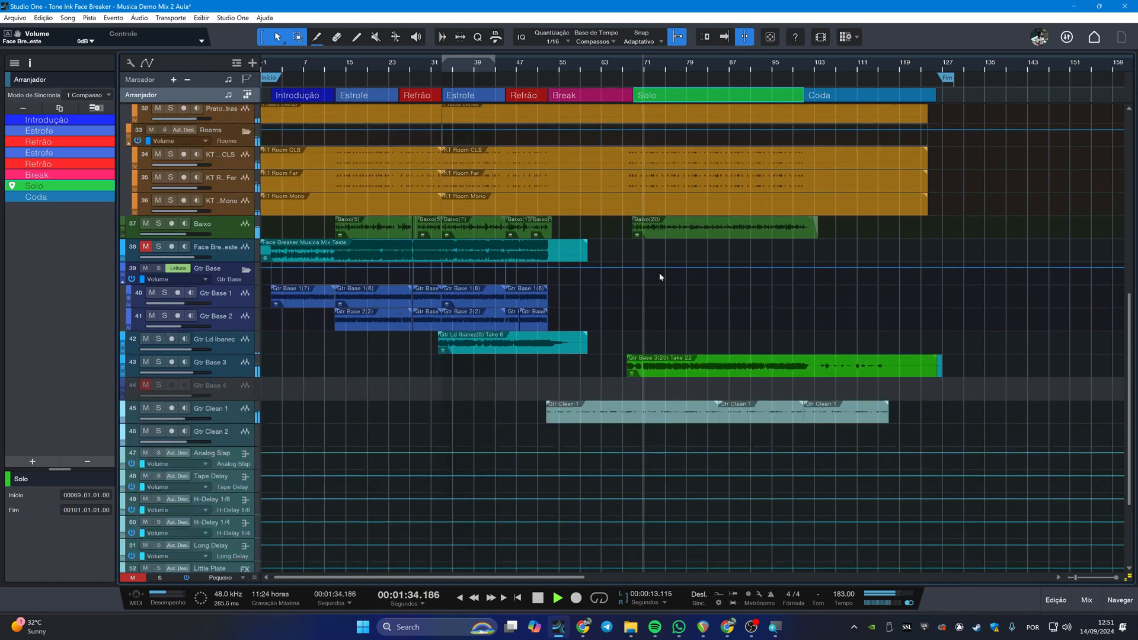
{"action": "scroll", "coordinate": [520, 282], "scroll_direction": "down", "scroll_amount": 2}
{"action": "scroll", "coordinate": [407, 325], "scroll_direction": "up", "scroll_amount": 3}
{"action": "scroll", "coordinate": [407, 326], "scroll_direction": "up", "scroll_amount": 4}
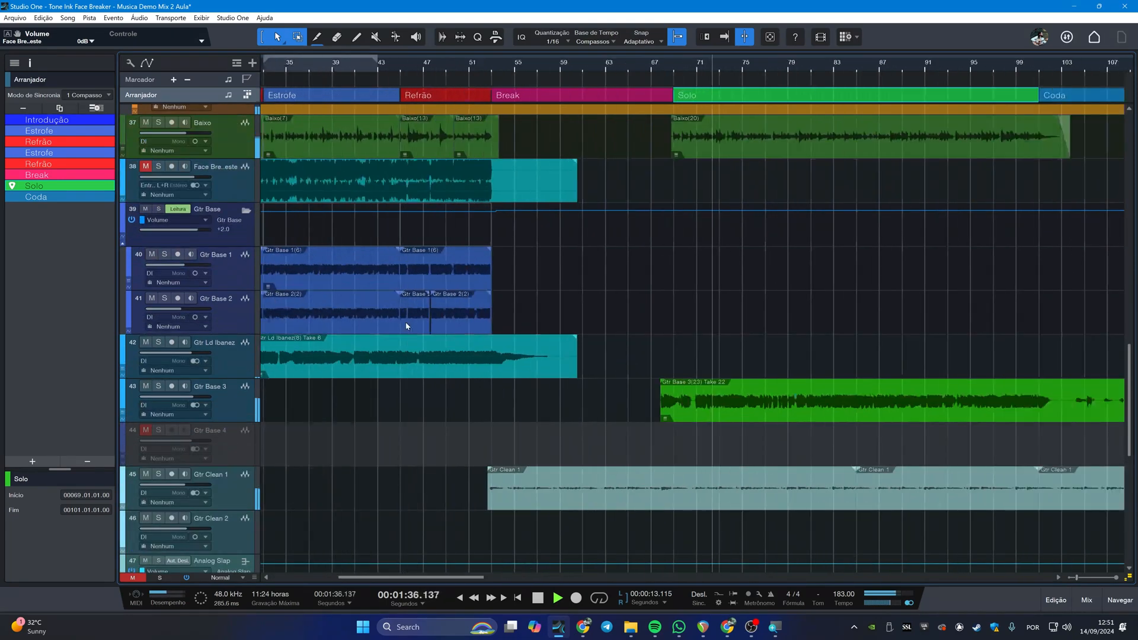
{"action": "scroll", "coordinate": [406, 325], "scroll_direction": "left", "scroll_amount": 2}
{"action": "scroll", "coordinate": [406, 326], "scroll_direction": "up", "scroll_amount": 4}
{"action": "key", "text": "space"}
Step: Insert a marker without a custom name at the start of the first Refrão section
{"action": "left_click", "coordinate": [440, 98]}
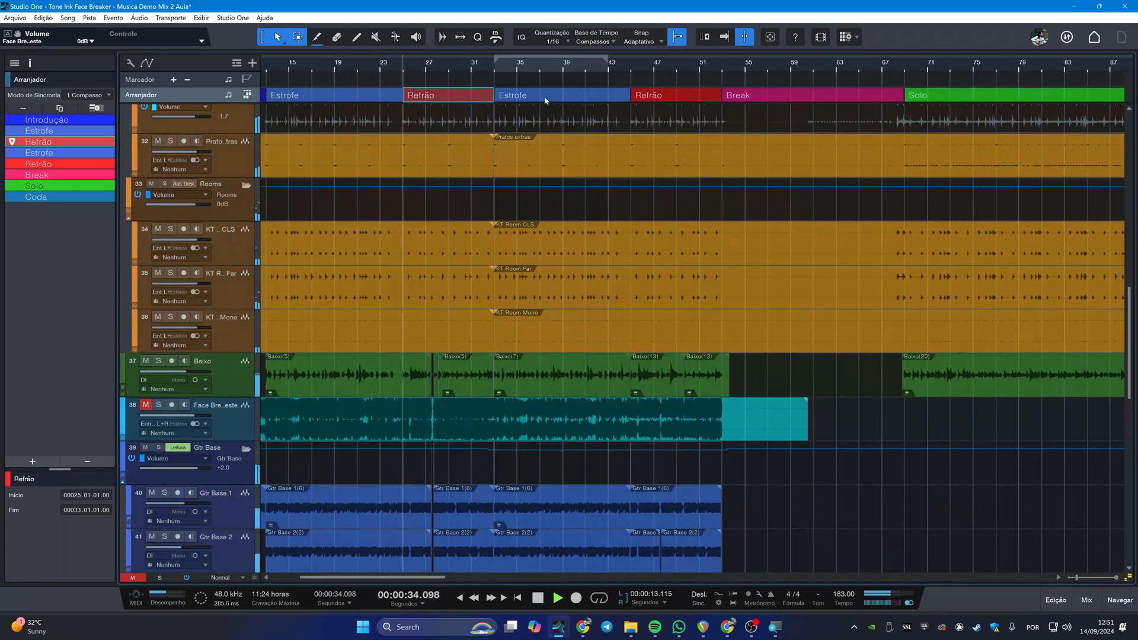
{"action": "scroll", "coordinate": [331, 219], "scroll_direction": "down", "scroll_amount": 3}
{"action": "scroll", "coordinate": [331, 219], "scroll_direction": "up", "scroll_amount": 4}
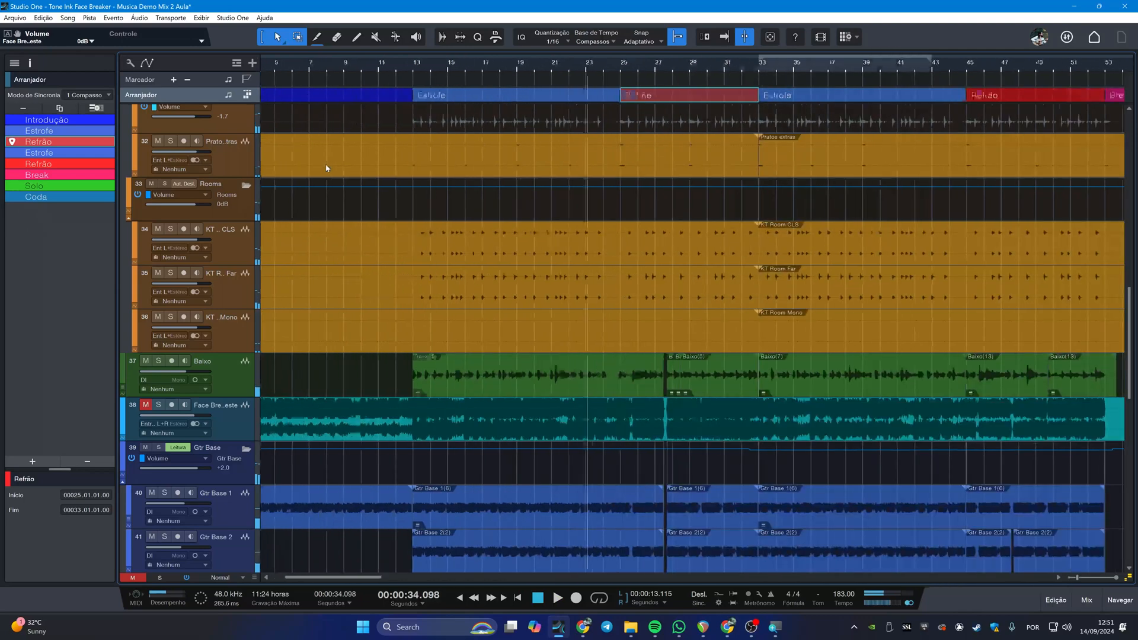
{"action": "scroll", "coordinate": [601, 100], "scroll_direction": "left", "scroll_amount": 1}
{"action": "key", "text": "shift+Insert"}
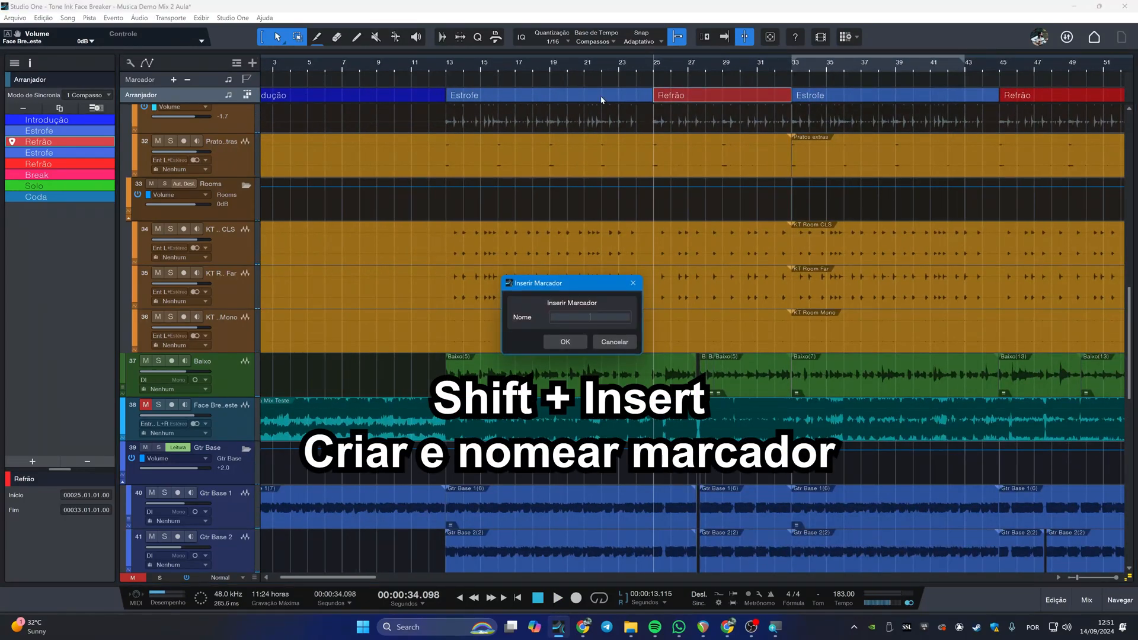
{"action": "key", "text": "Return"}
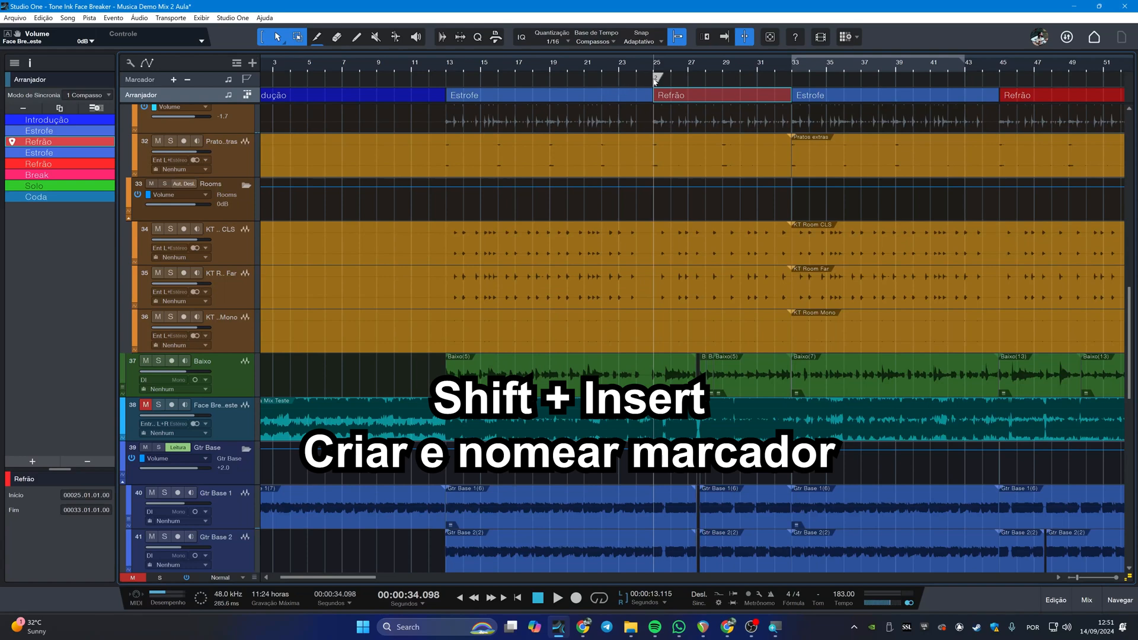
Step: Move the new marker back to about bar 22 and play the song from it
{"action": "left_click_drag", "start_coordinate": [655, 78], "coordinate": [609, 78]}
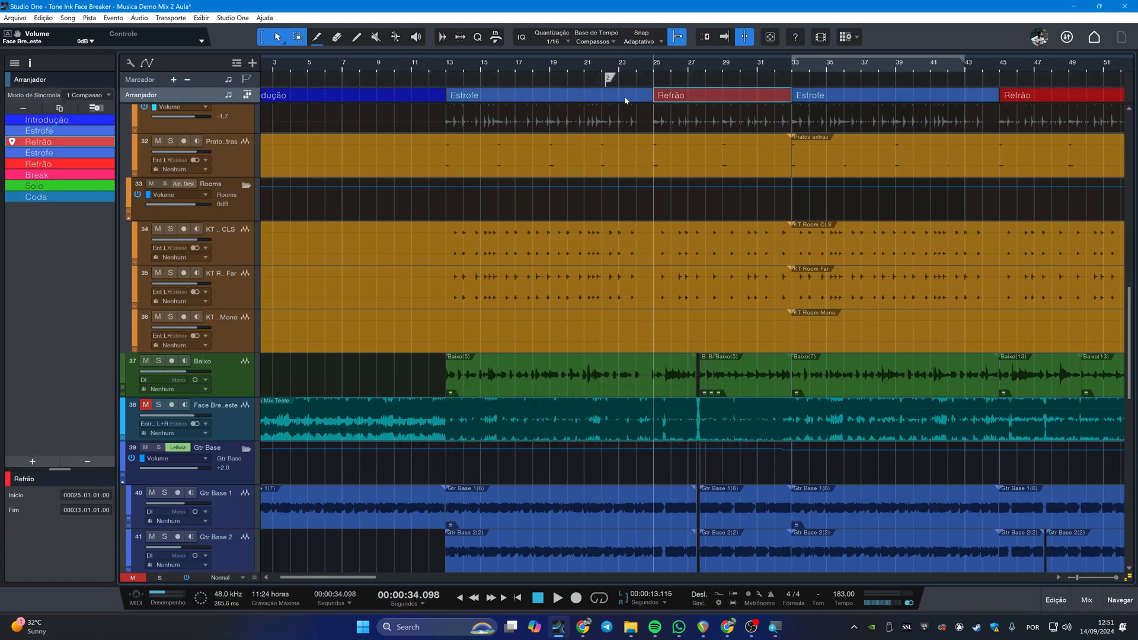
{"action": "left_click", "coordinate": [626, 98]}
{"action": "left_click", "coordinate": [609, 77]}
{"action": "key", "text": "space"}
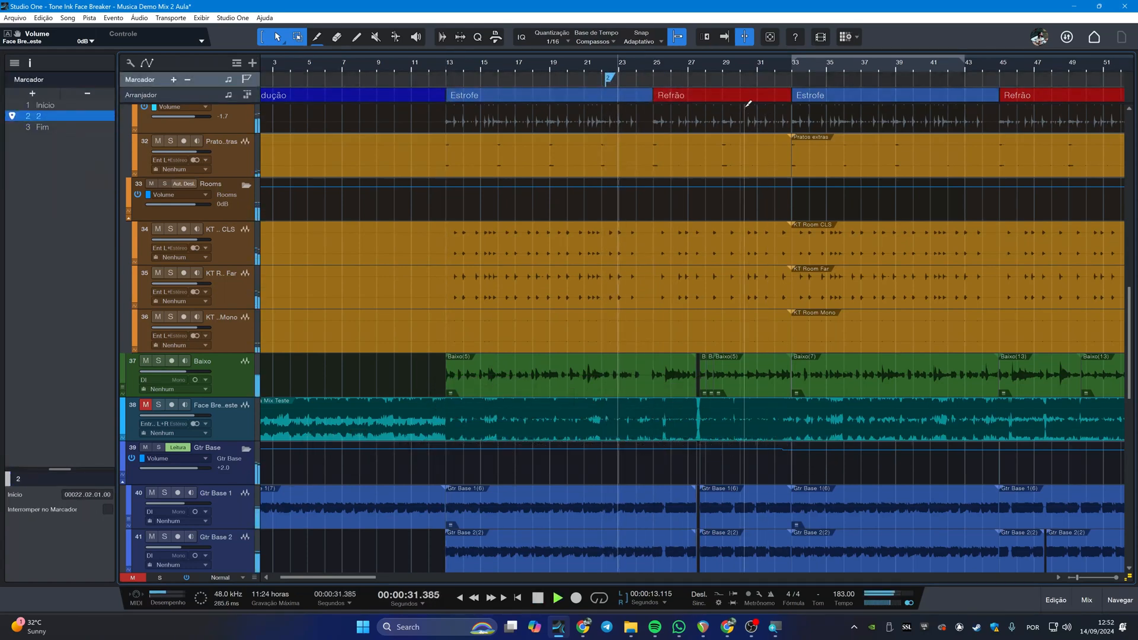
Step: Play the song from the Solo, Break and second Estrofe sections in turn, then stop playback
{"action": "scroll", "coordinate": [747, 104], "scroll_direction": "down", "scroll_amount": 3}
{"action": "double_click", "coordinate": [743, 99]}
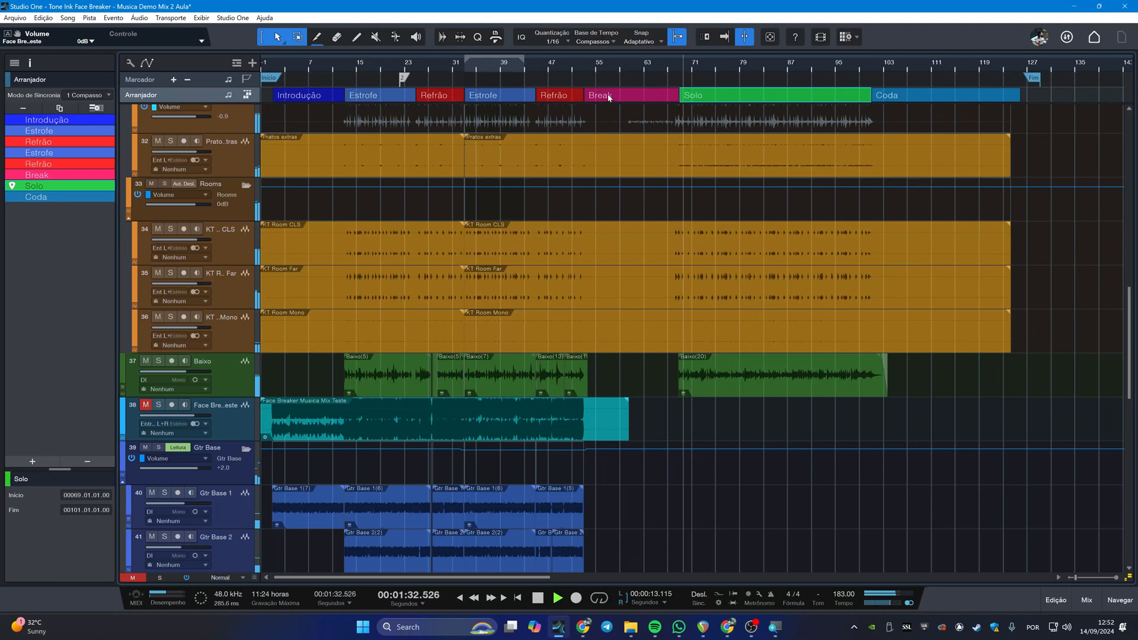
{"action": "double_click", "coordinate": [606, 97]}
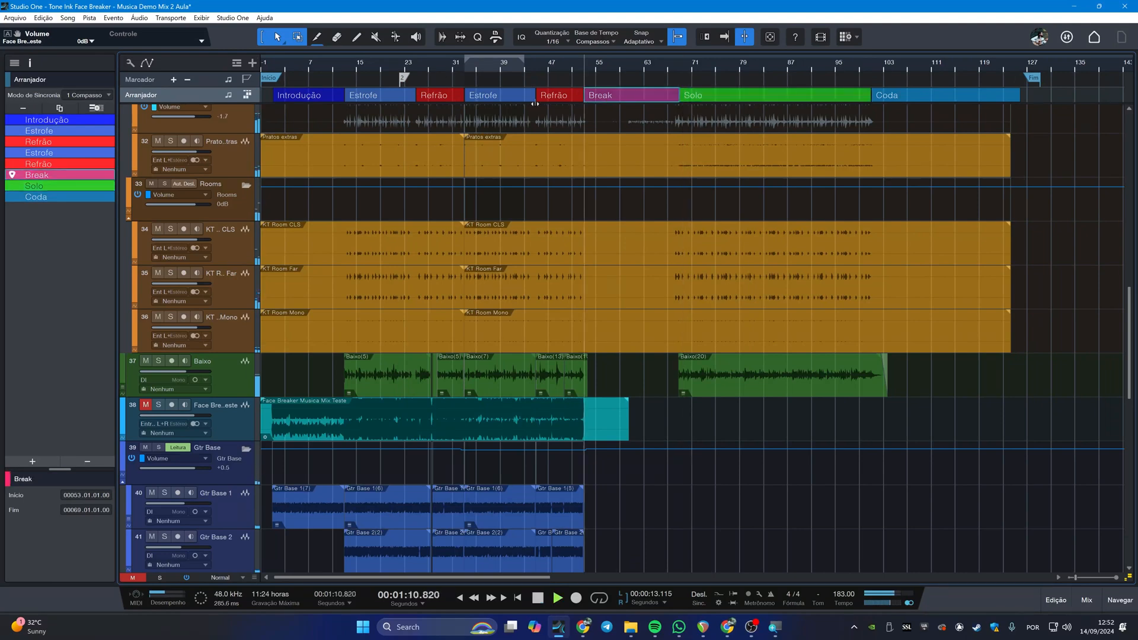
{"action": "double_click", "coordinate": [500, 98]}
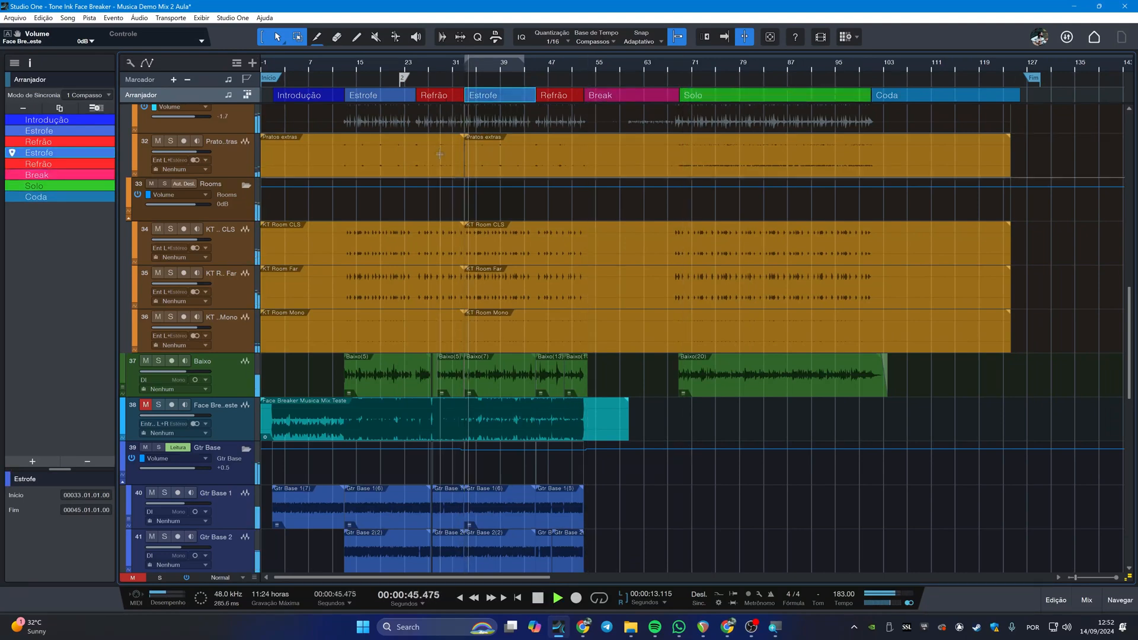
{"action": "key", "text": "space"}
Step: Extend the loop range so it runs from bar 13 to just past the start of the Solo section
{"action": "scroll", "coordinate": [507, 397], "scroll_direction": "down", "scroll_amount": 5}
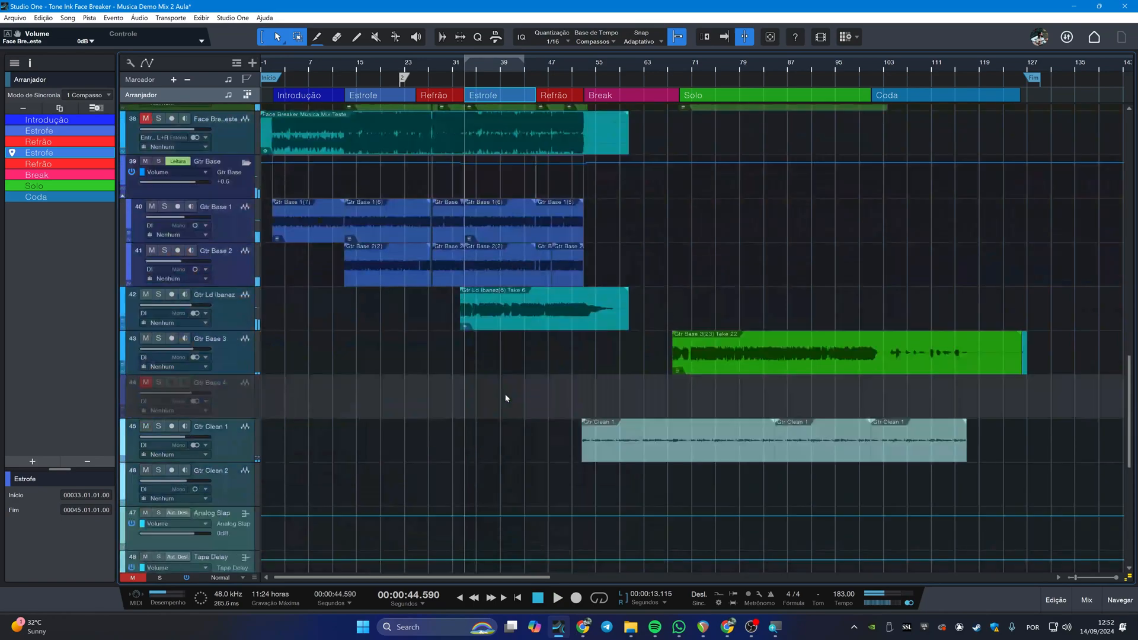
{"action": "scroll", "coordinate": [505, 397], "scroll_direction": "down", "scroll_amount": 4}
{"action": "scroll", "coordinate": [504, 396], "scroll_direction": "up", "scroll_amount": 10}
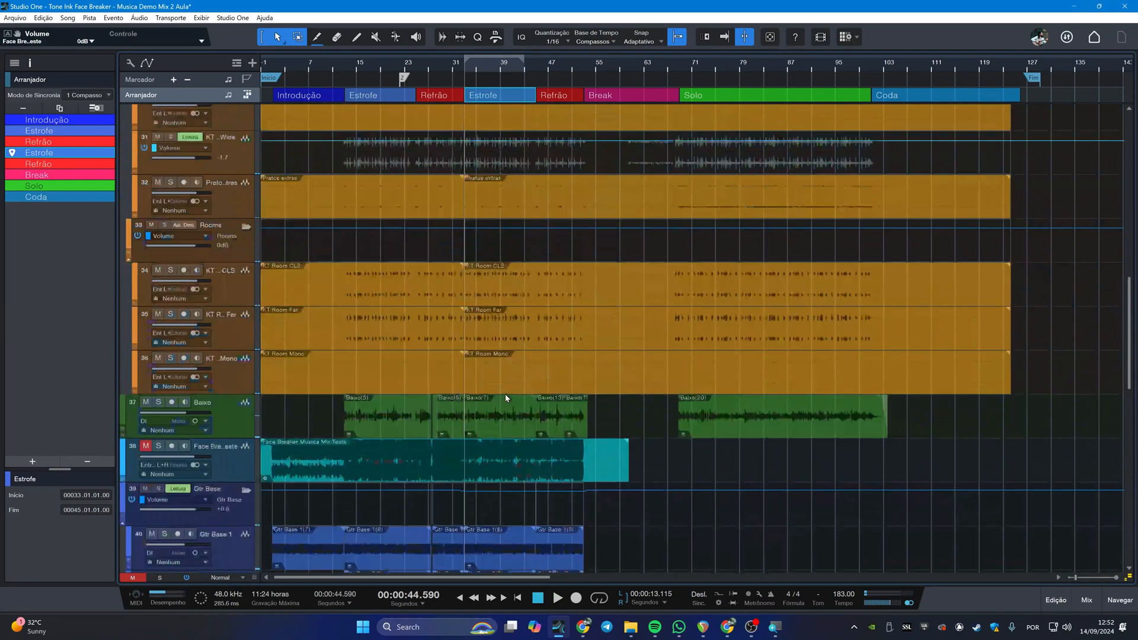
{"action": "left_click_drag", "start_coordinate": [465, 63], "coordinate": [328, 62]}
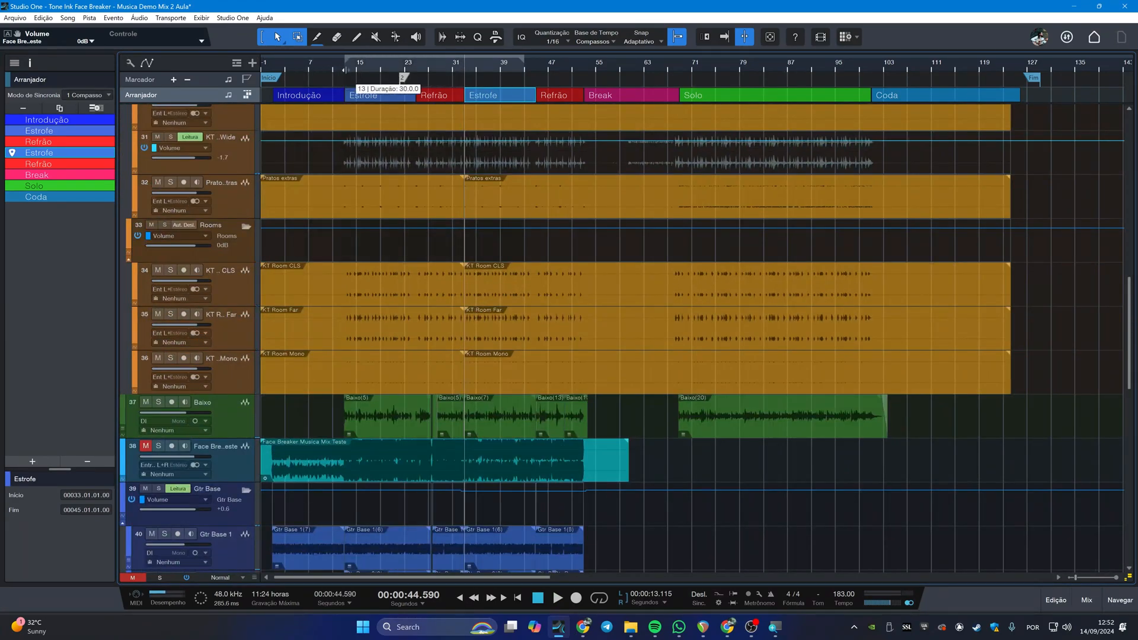
{"action": "left_click_drag", "start_coordinate": [536, 62], "coordinate": [683, 70]}
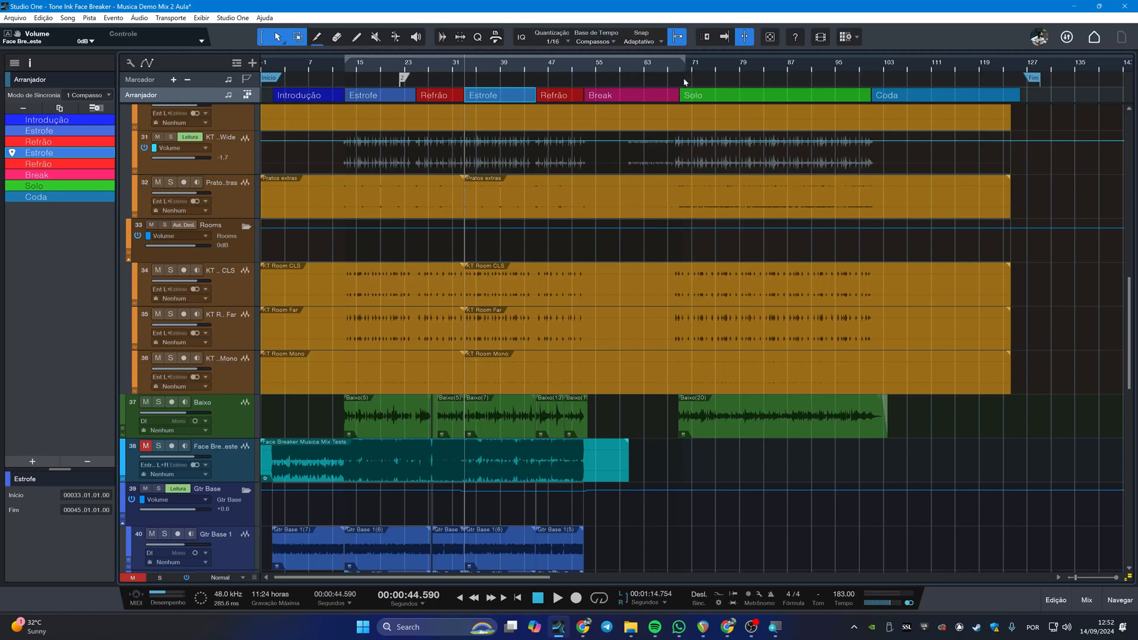
Step: Open the mixdown export settings and try the loop, each-marker and selected-markers export ranges, ending on selected markers
{"action": "key", "text": "ctrl+e"}
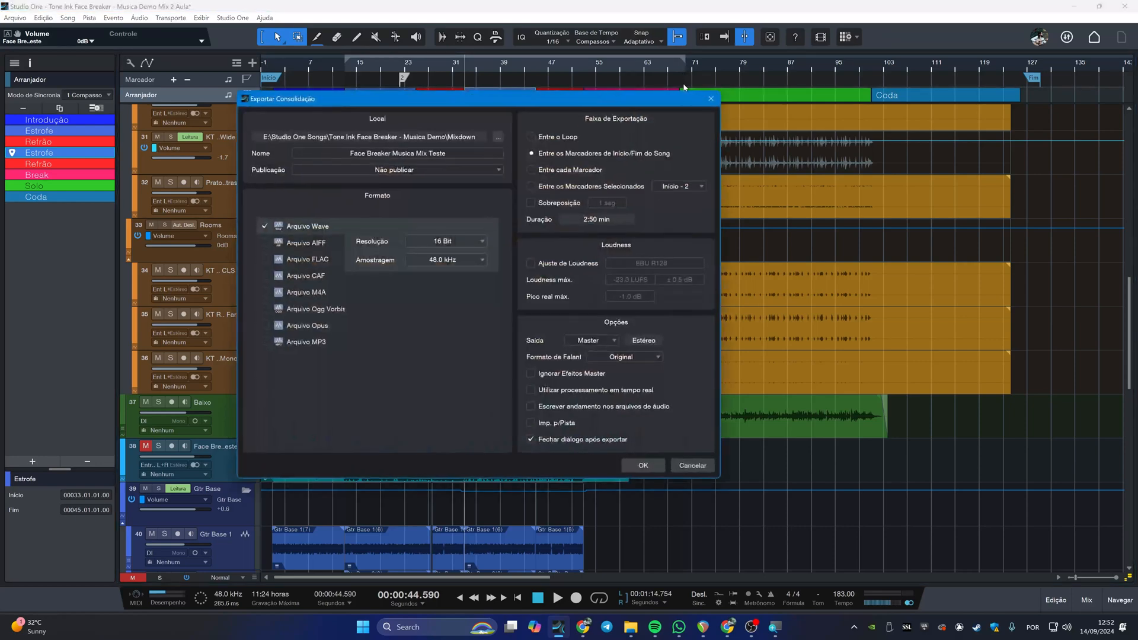
{"action": "left_click_drag", "start_coordinate": [638, 103], "coordinate": [747, 118]}
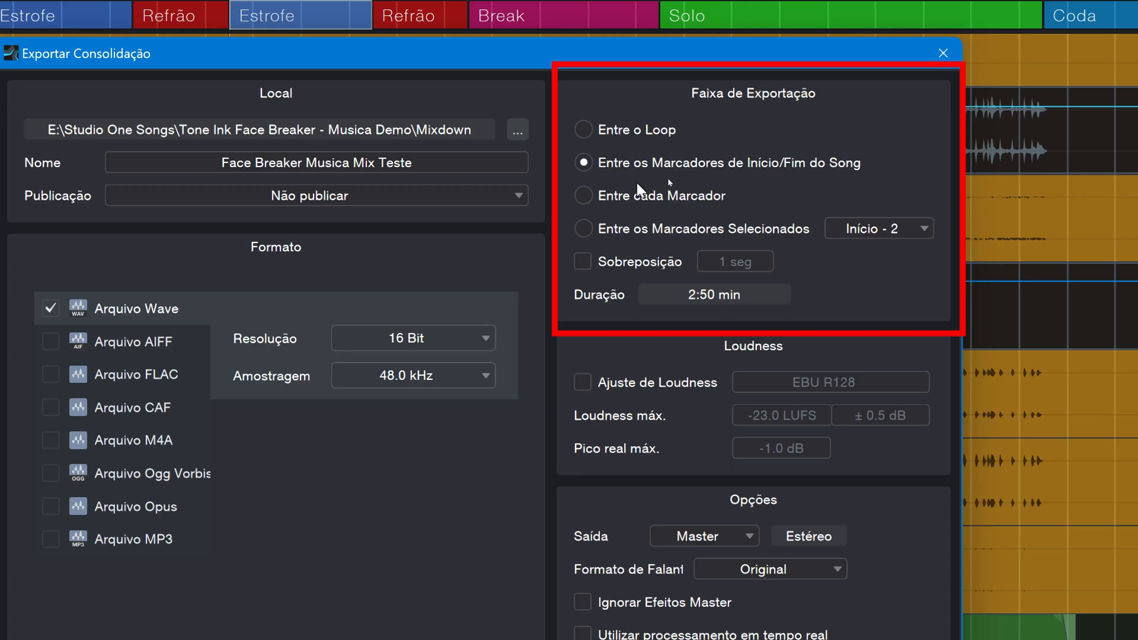
{"action": "left_click", "coordinate": [605, 126]}
{"action": "left_click", "coordinate": [595, 197]}
{"action": "left_click", "coordinate": [591, 227]}
{"action": "left_click", "coordinate": [591, 197]}
{"action": "left_click", "coordinate": [592, 227]}
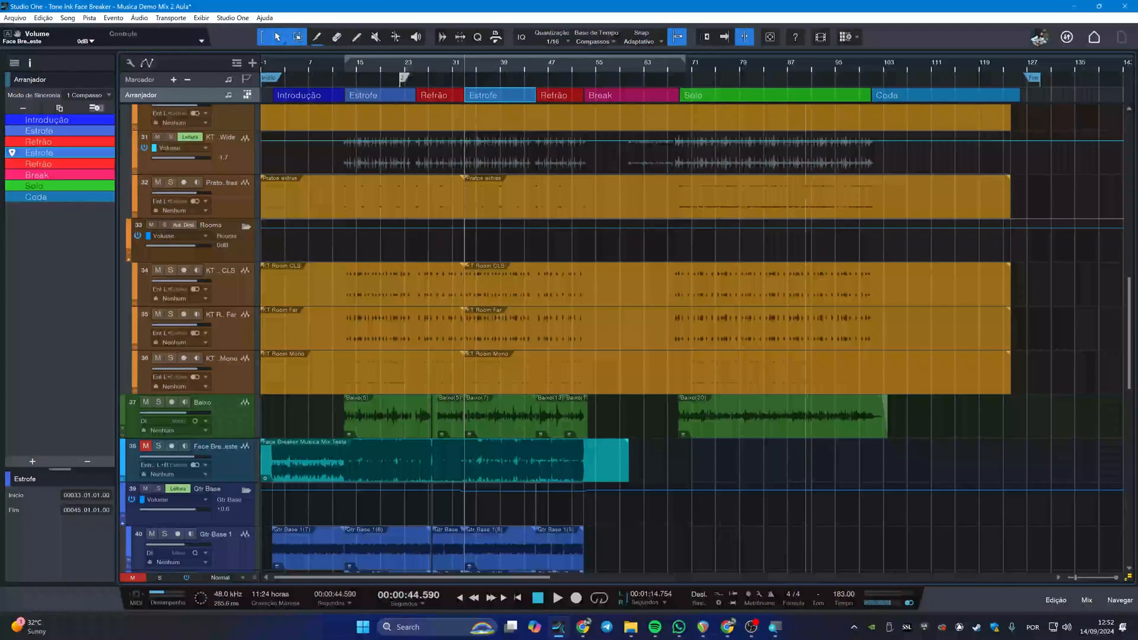
Step: Fit the loop range to individual Refrão and Estrofe sections in turn, ending on the first Estrofe
{"action": "scroll", "coordinate": [346, 207], "scroll_direction": "up", "scroll_amount": 2}
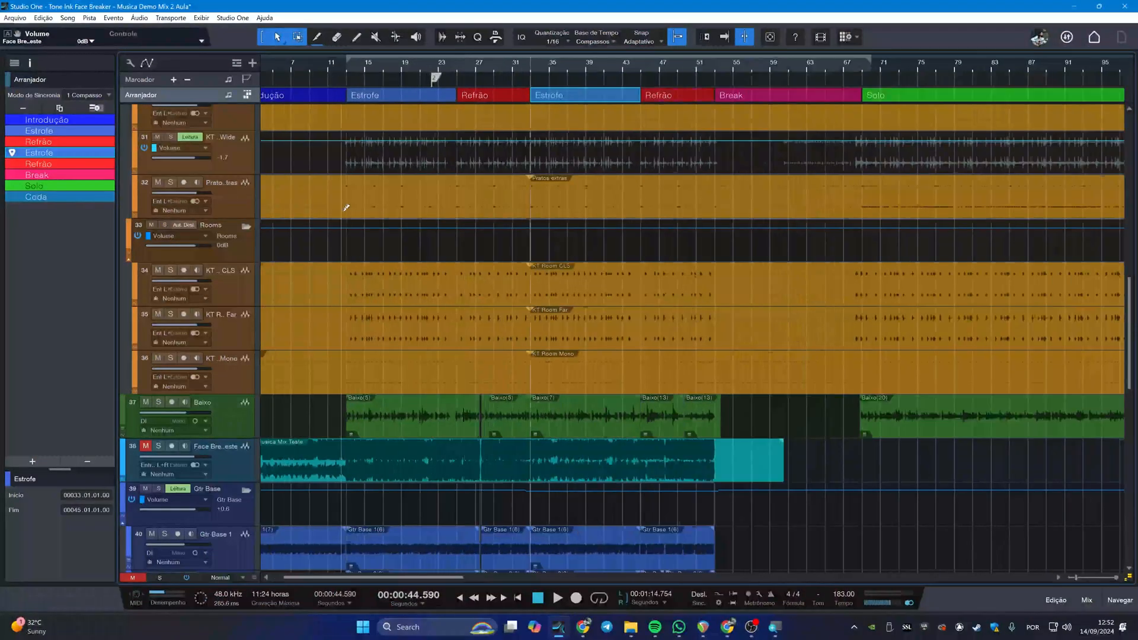
{"action": "scroll", "coordinate": [346, 207], "scroll_direction": "left", "scroll_amount": 1}
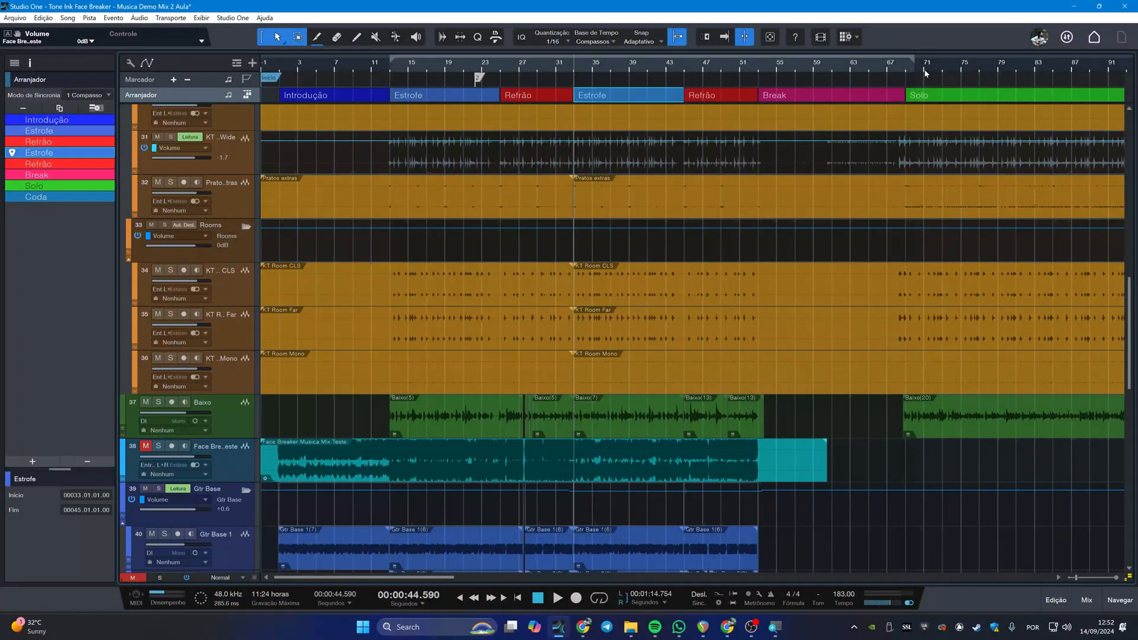
{"action": "left_click", "coordinate": [428, 98]}
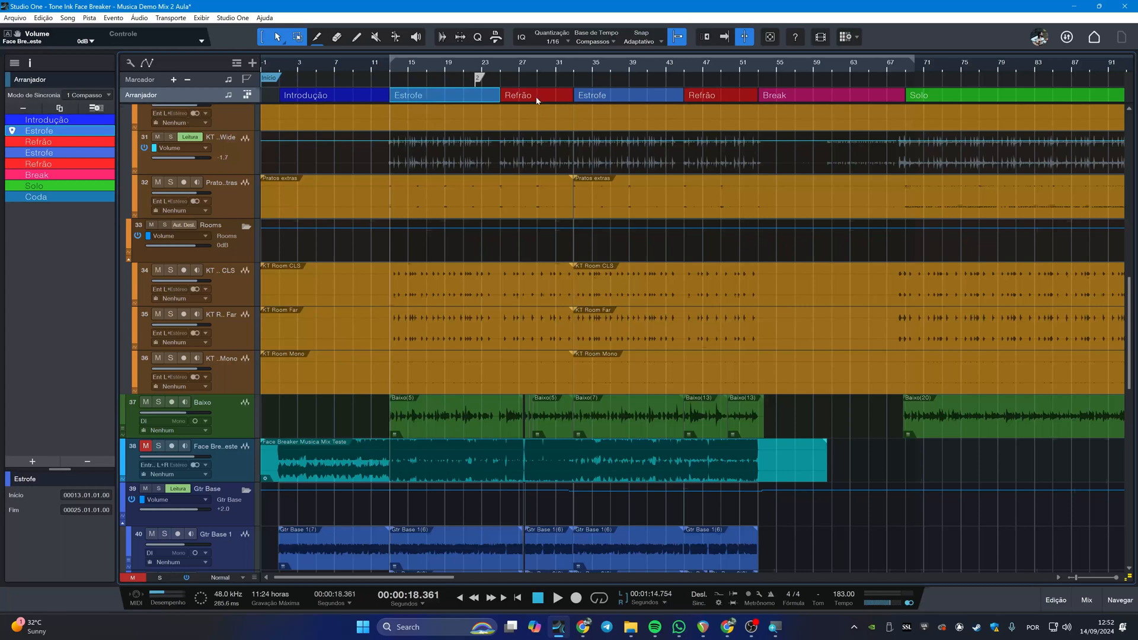
{"action": "key", "text": "p"}
{"action": "double_click", "coordinate": [536, 100]}
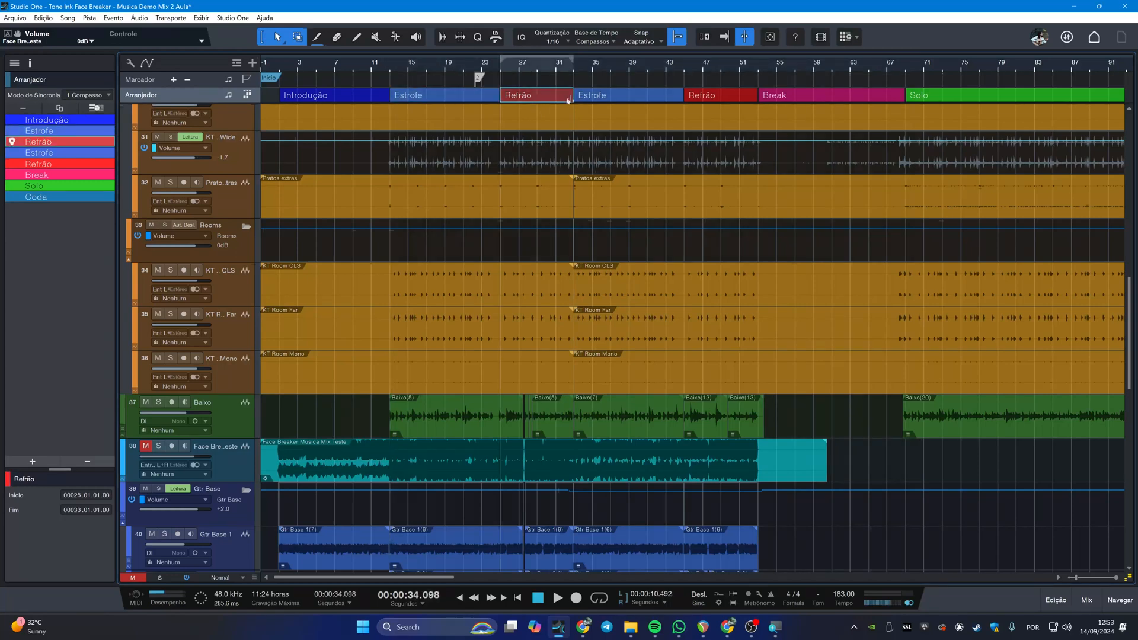
{"action": "double_click", "coordinate": [583, 98]}
{"action": "double_click", "coordinate": [419, 99]}
{"action": "left_click", "coordinate": [527, 97]}
{"action": "double_click", "coordinate": [527, 97]}
{"action": "double_click", "coordinate": [603, 98]}
{"action": "double_click", "coordinate": [480, 98]}
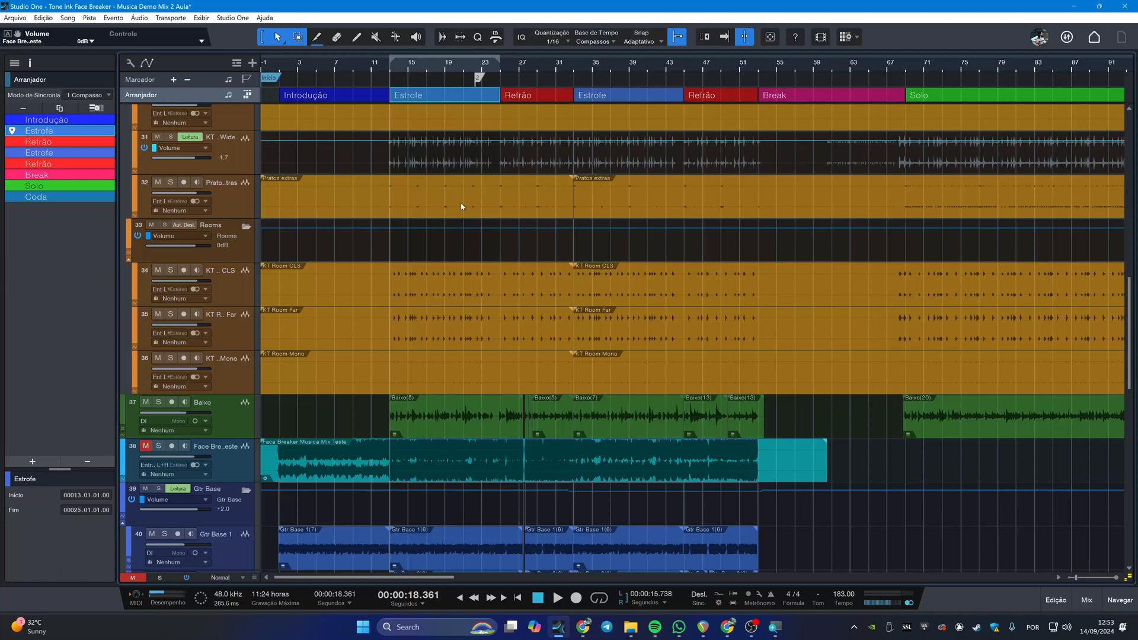
Step: Set the mixdown export range to Entre o Loop and close the export settings without exporting
{"action": "key", "text": "ctrl+e"}
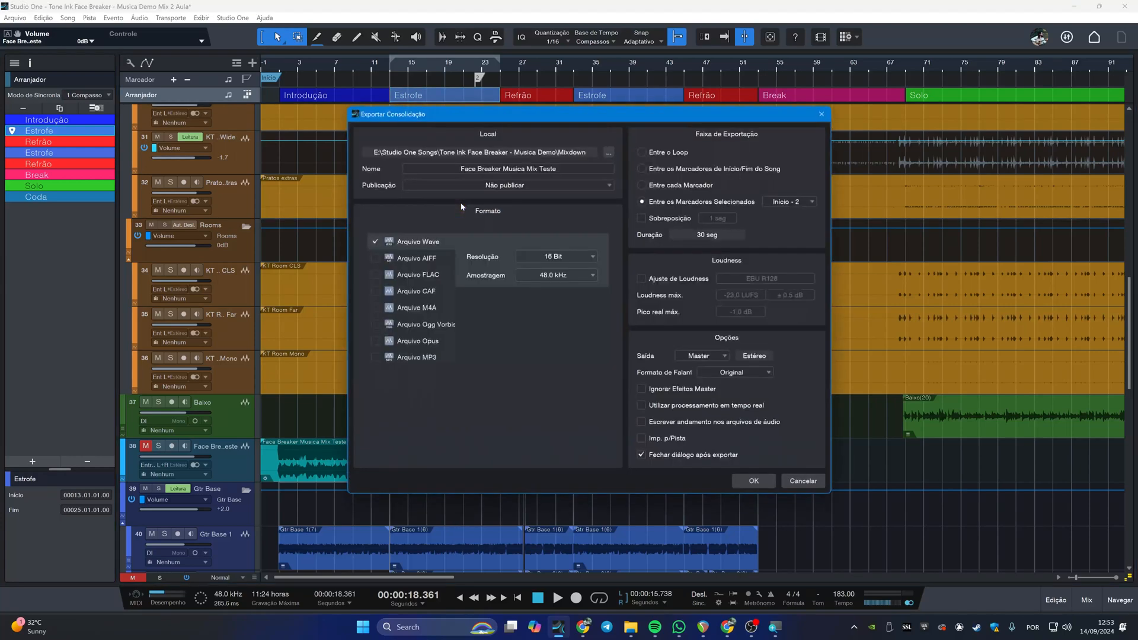
{"action": "left_click", "coordinate": [644, 153]}
{"action": "key", "text": "Escape"}
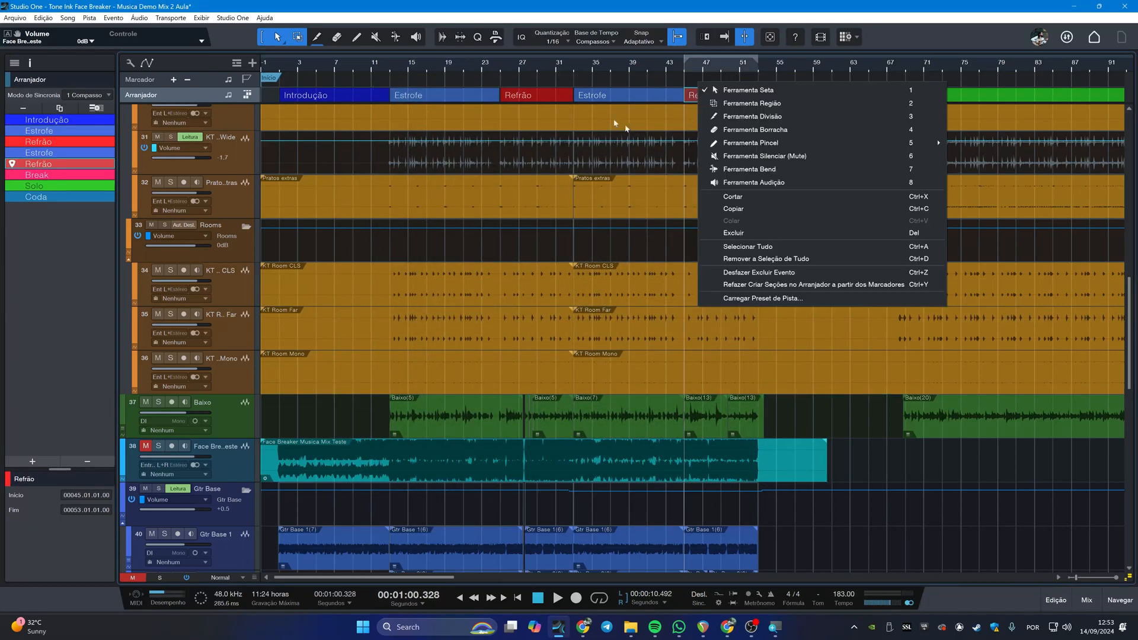
Step: Loop the Introdução, Estrofe and Refrão sections one after another, returning to the Introdução
{"action": "left_click", "coordinate": [297, 101]}
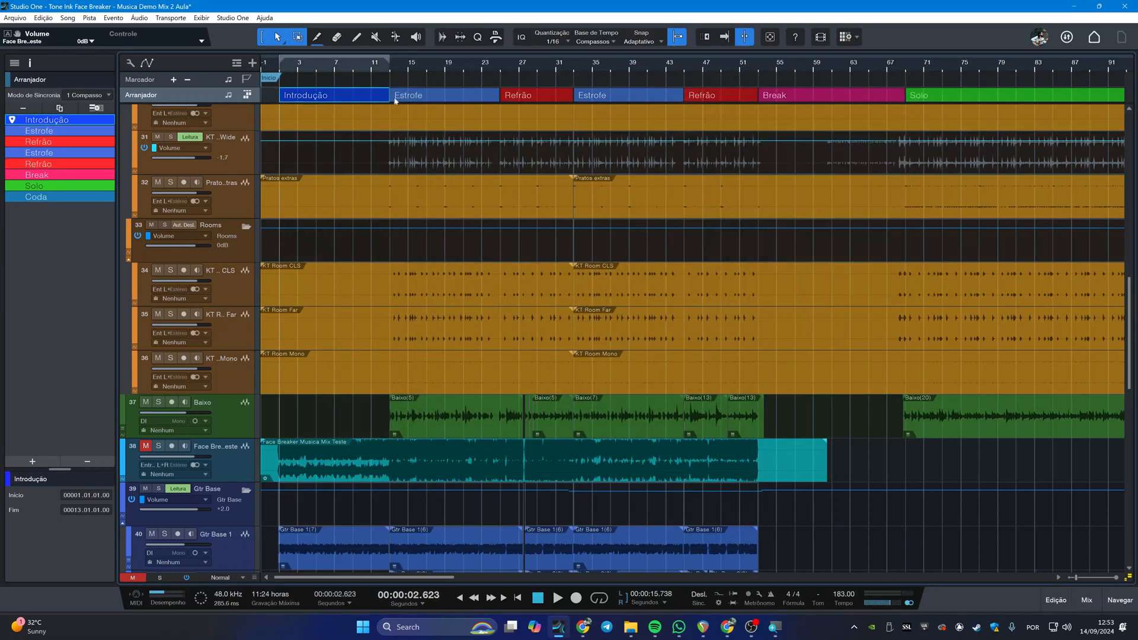
{"action": "left_click", "coordinate": [496, 98]}
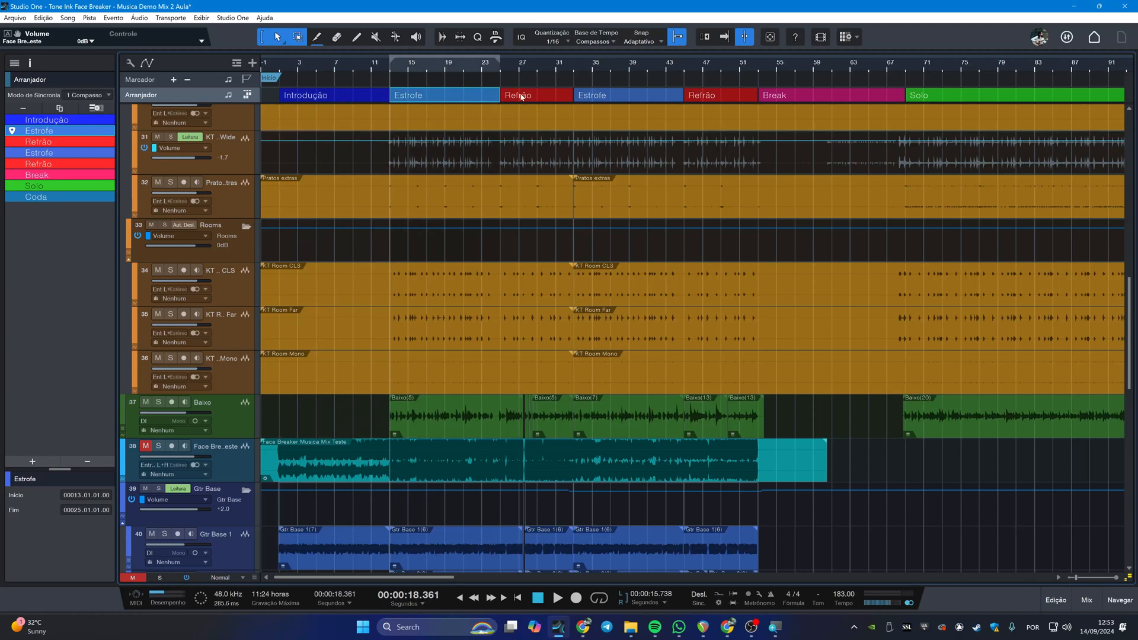
{"action": "left_click", "coordinate": [520, 97]}
{"action": "left_click", "coordinate": [628, 101]}
{"action": "left_click", "coordinate": [533, 102]}
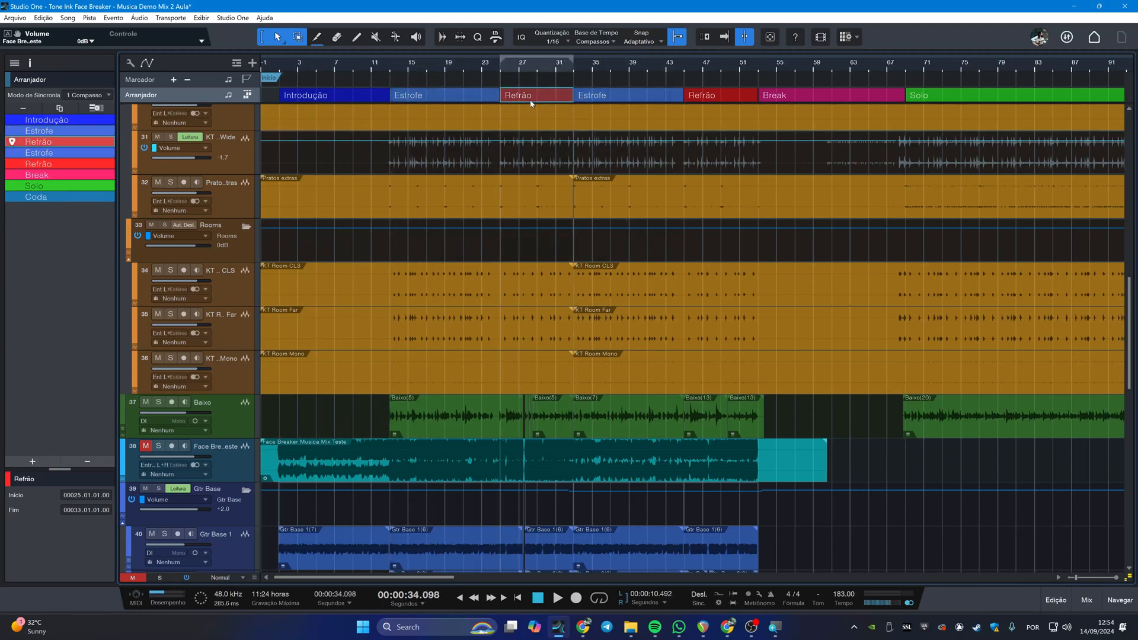
{"action": "left_click", "coordinate": [452, 101]}
{"action": "left_click", "coordinate": [354, 99]}
Step: Insert a marker named Estrofe at the start of the first Estrofe section
{"action": "left_click", "coordinate": [407, 102]}
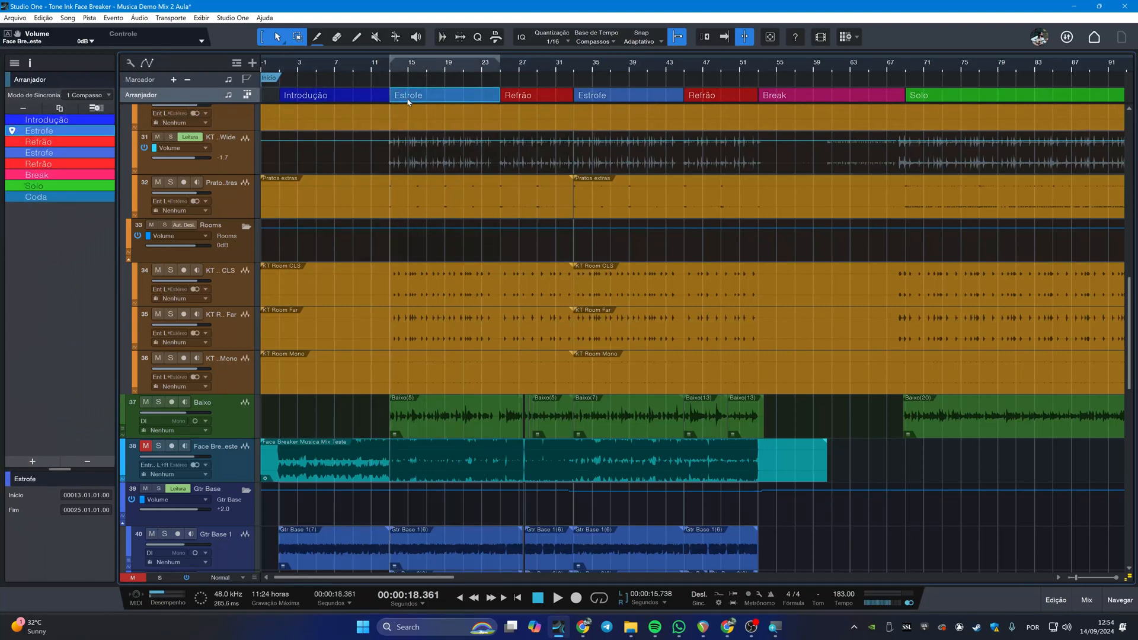
{"action": "key", "text": "shift+Insert"}
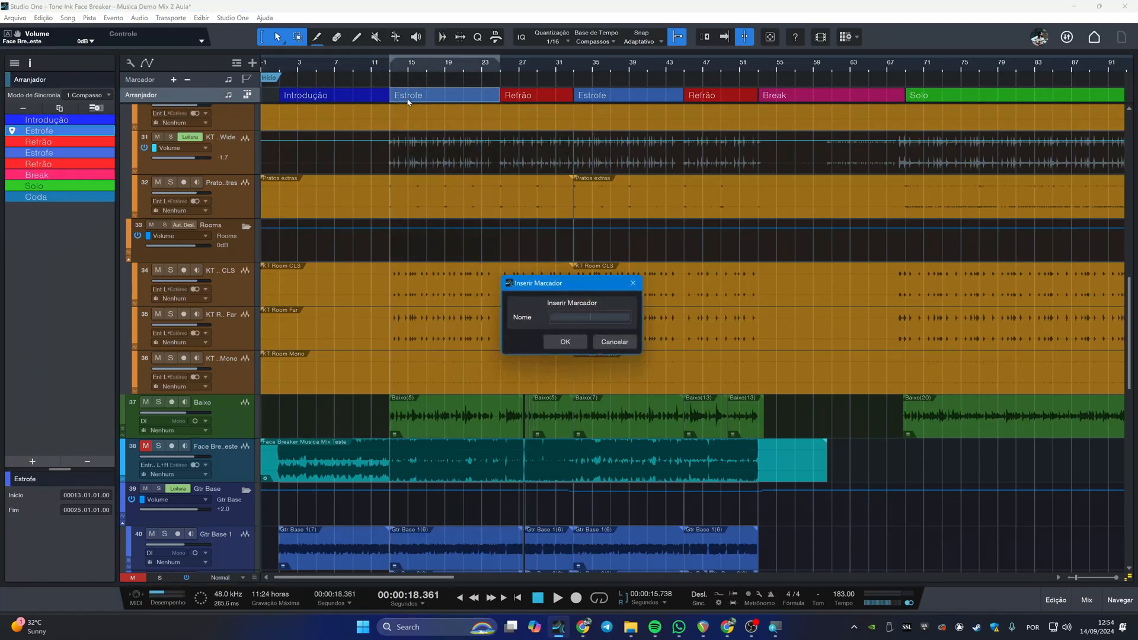
{"action": "type", "text": "Estrofe"}
{"action": "key", "text": "Return"}
Step: Insert a marker named Introdução at the start of the Introdução section
{"action": "left_click", "coordinate": [343, 100]}
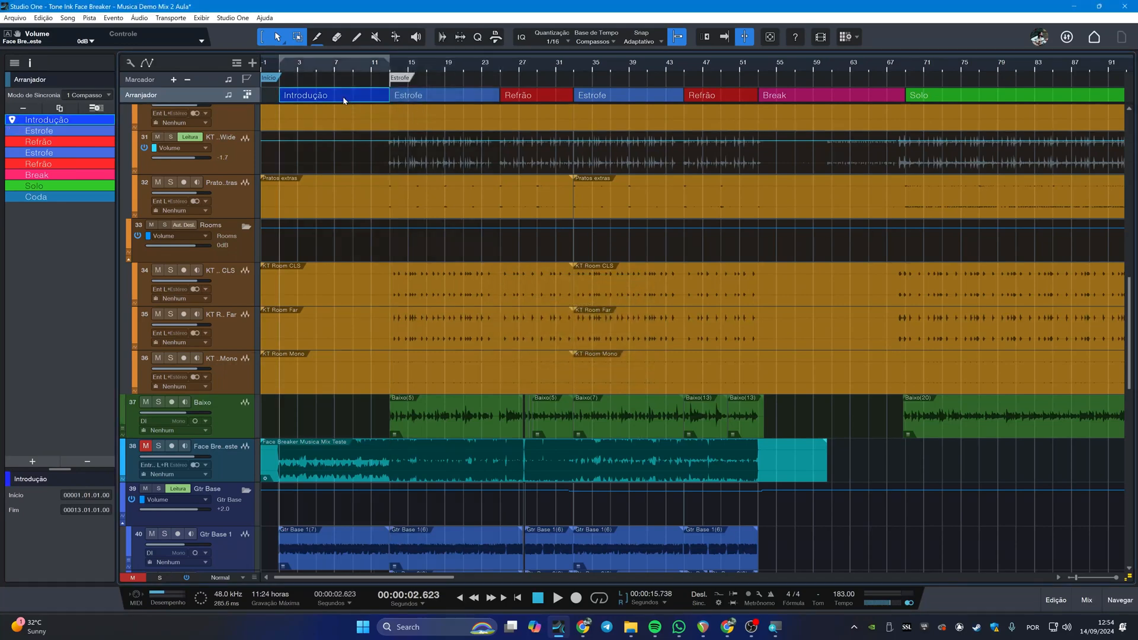
{"action": "key", "text": "shift+Insert"}
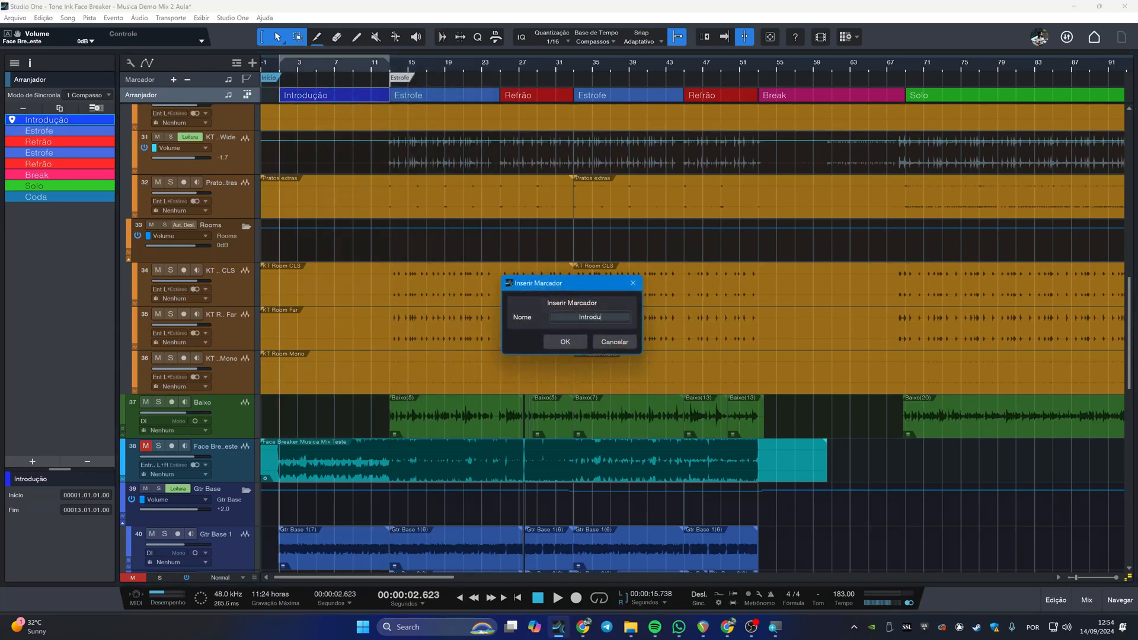
{"action": "type", "text": "Introdução"}
{"action": "key", "text": "Return"}
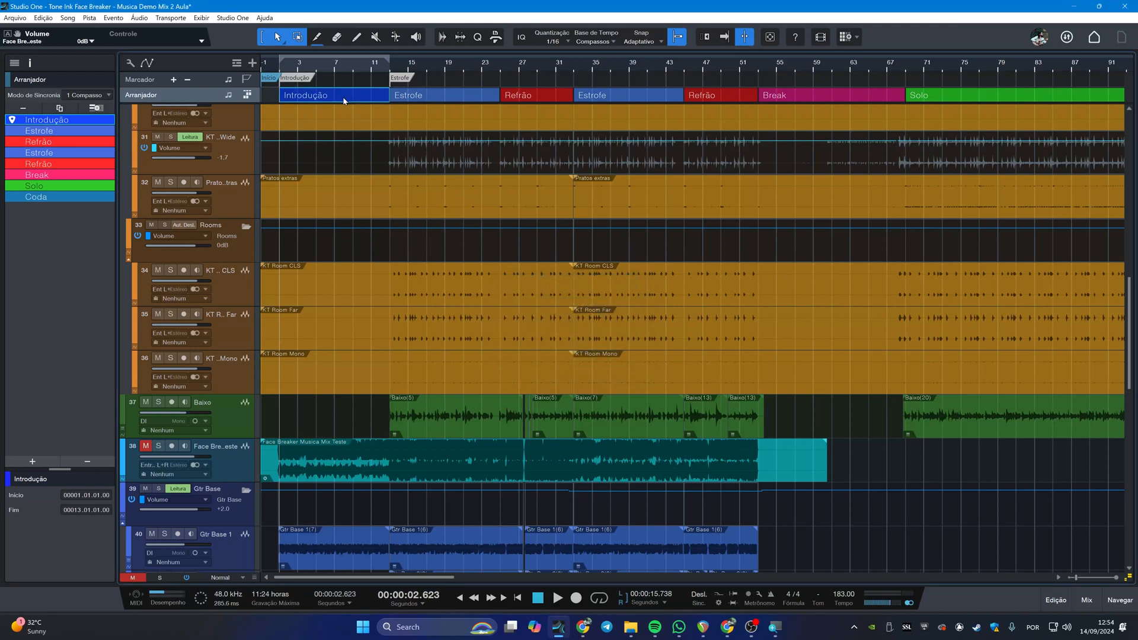
Step: Insert a marker named Refrão at the start of the first Refrão section
{"action": "left_click", "coordinate": [513, 98]}
{"action": "key", "text": "shift+Insert"}
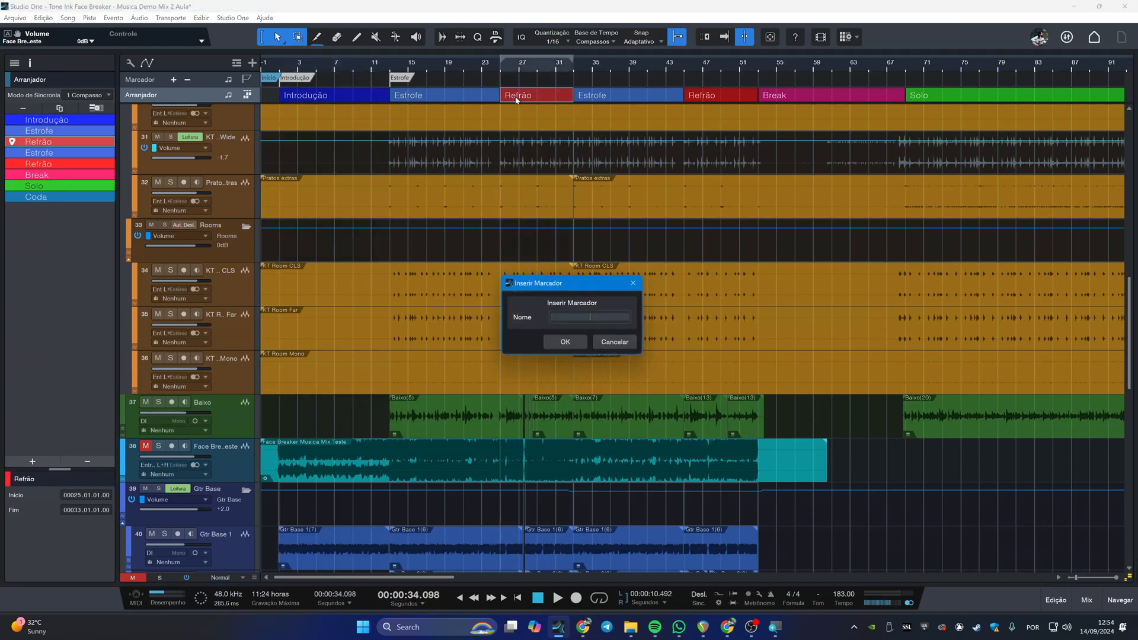
{"action": "type", "text": "Refrão"}
{"action": "key", "text": "Return"}
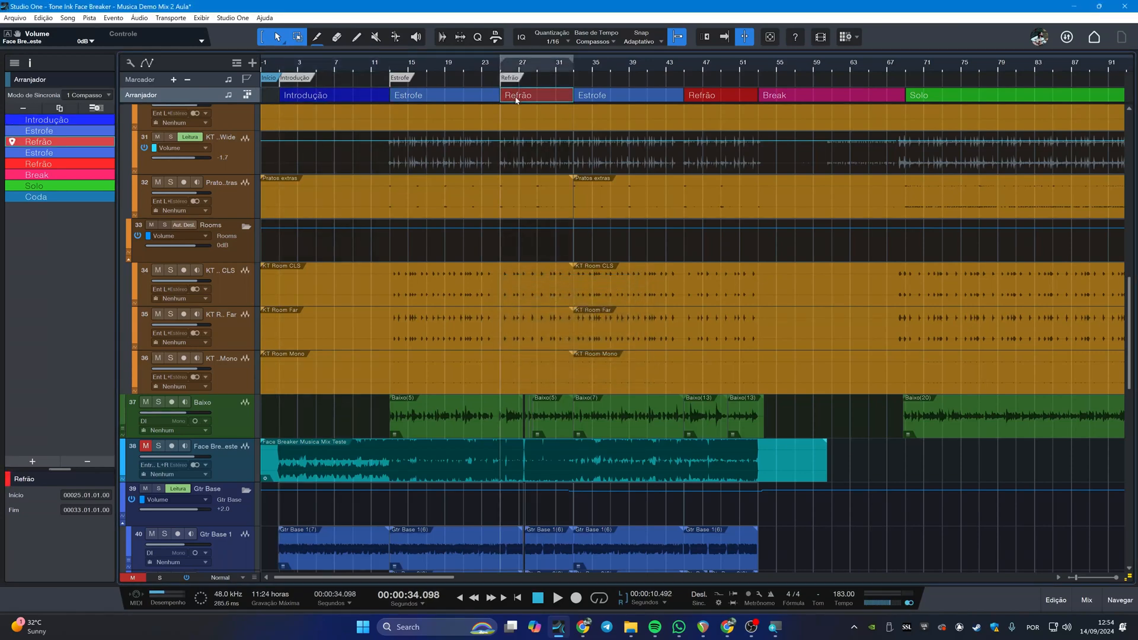
Step: Insert a marker named Estrofe 2 at the start of the second Estrofe section
{"action": "left_click", "coordinate": [618, 98]}
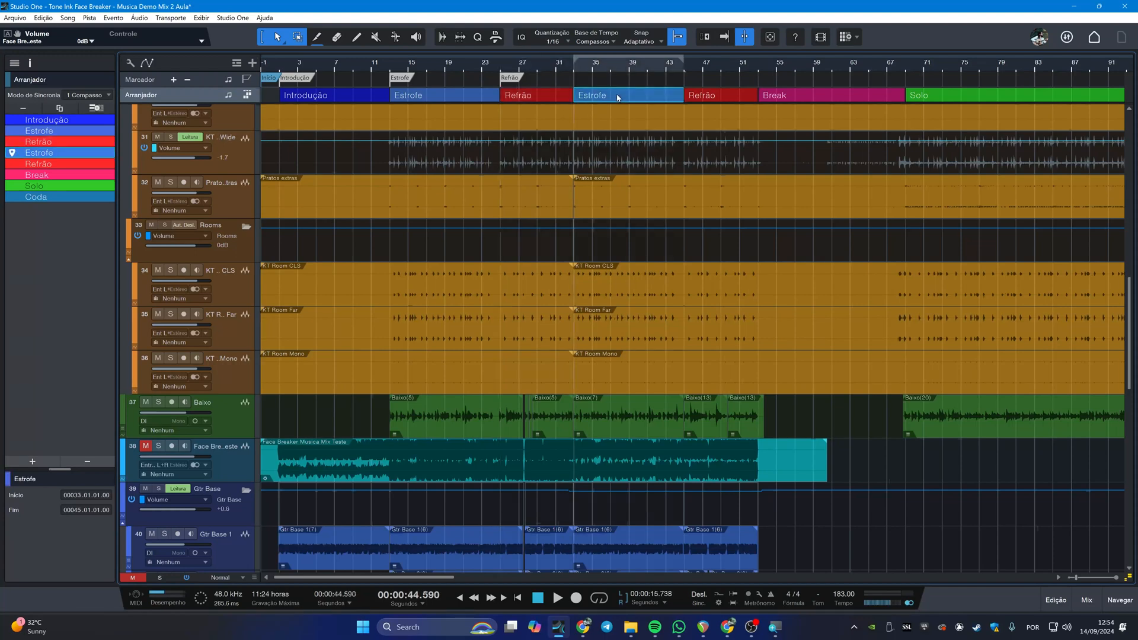
{"action": "key", "text": "shift+Insert"}
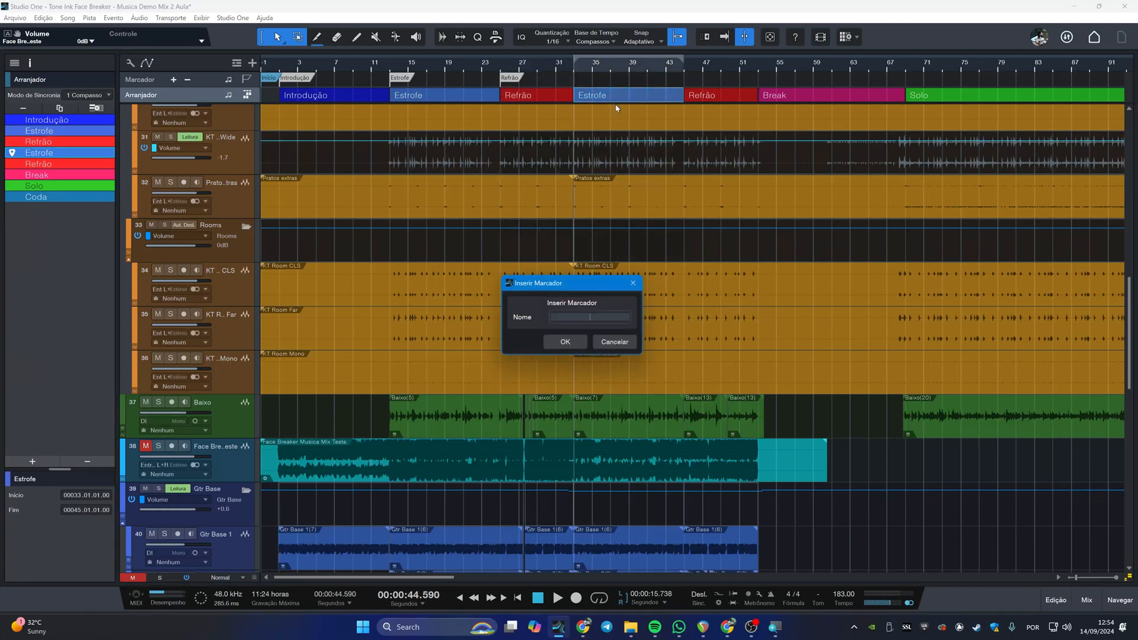
{"action": "type", "text": "Estrofe 2"}
{"action": "key", "text": "Return"}
Step: Set the mixdown export range to Entre os Marcadores Selecionados with the marker pair Estrofe 2 - Fim
{"action": "key", "text": "ctrl+e"}
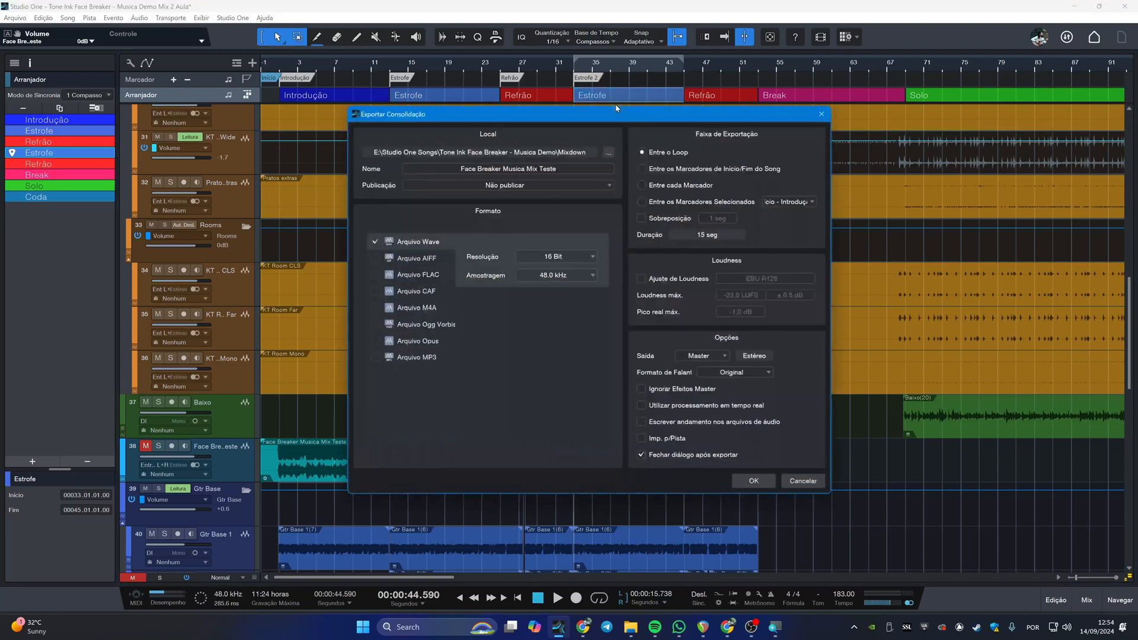
{"action": "left_click", "coordinate": [664, 202]}
{"action": "left_click", "coordinate": [788, 202]}
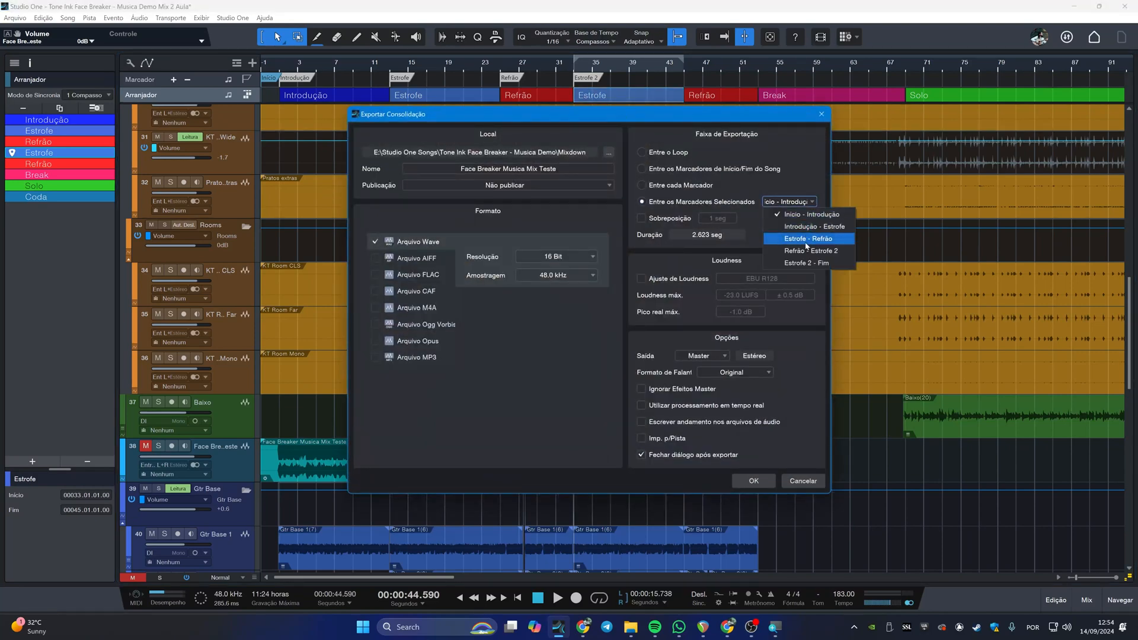
{"action": "left_click", "coordinate": [796, 262]}
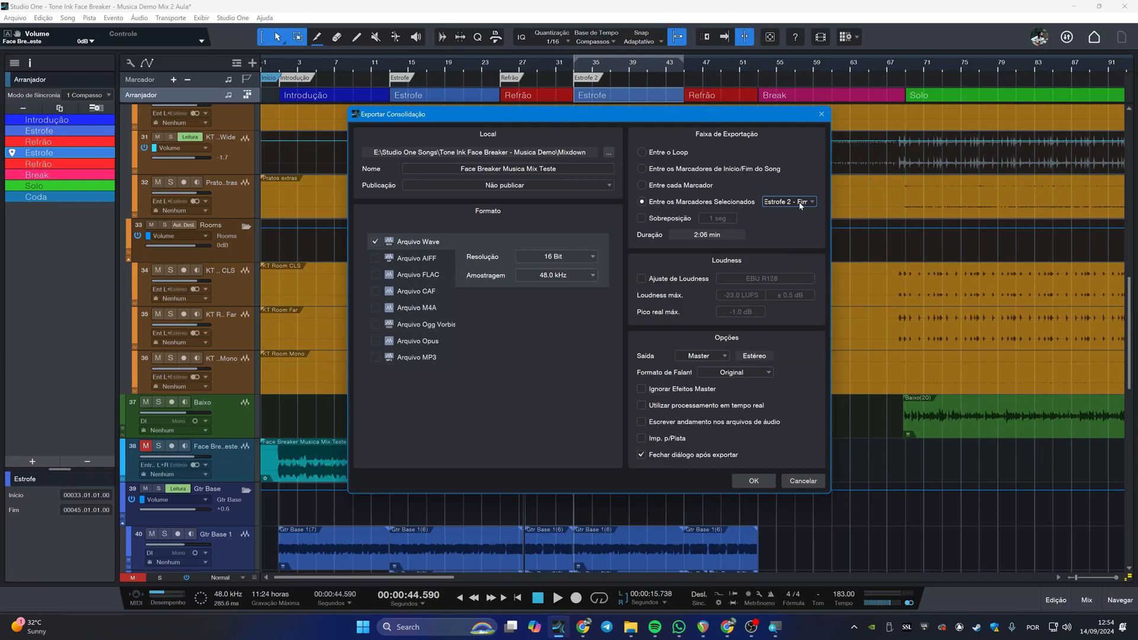
Step: Switch the export marker pair through Estrofe - Refrão, Introdução - Estrofe and Refrão - Estrofe 2, returning to Estrofe 2 - Fim
{"action": "left_click", "coordinate": [799, 203]}
{"action": "left_click", "coordinate": [782, 242]}
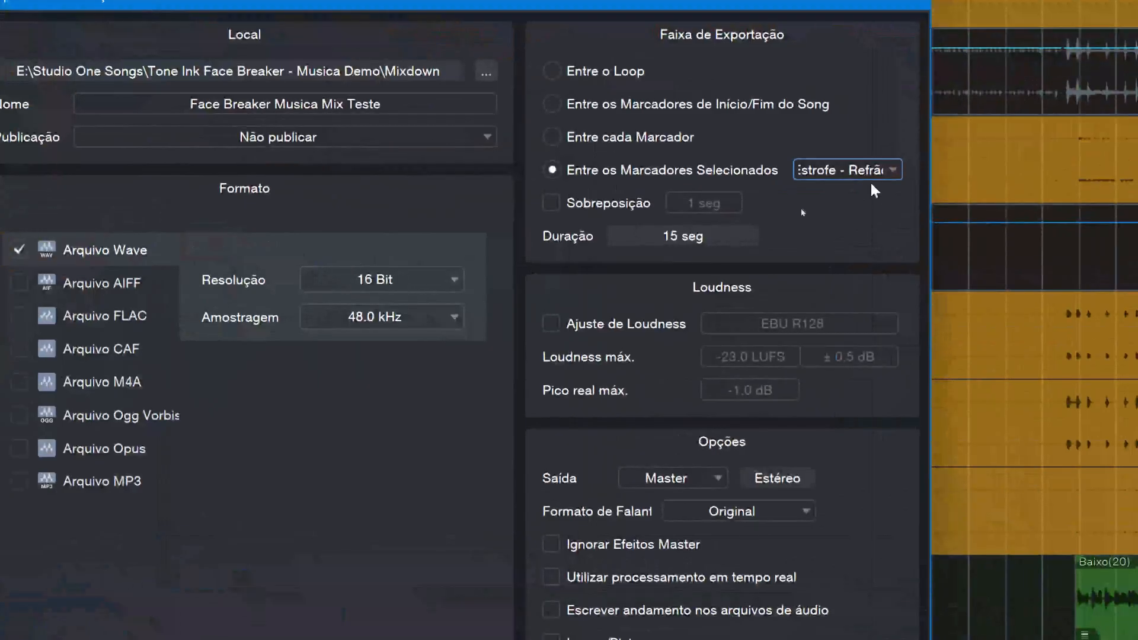
{"action": "left_click", "coordinate": [793, 204]}
{"action": "left_click", "coordinate": [859, 219]}
{"action": "left_click", "coordinate": [853, 170]}
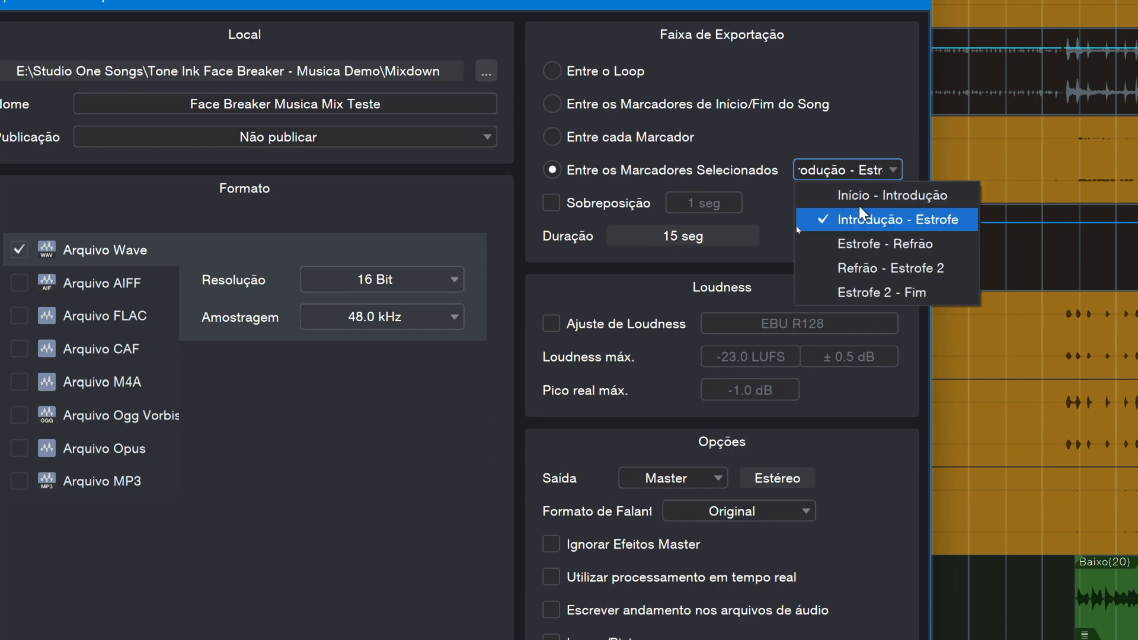
{"action": "left_click", "coordinate": [864, 267]}
{"action": "left_click", "coordinate": [852, 170]}
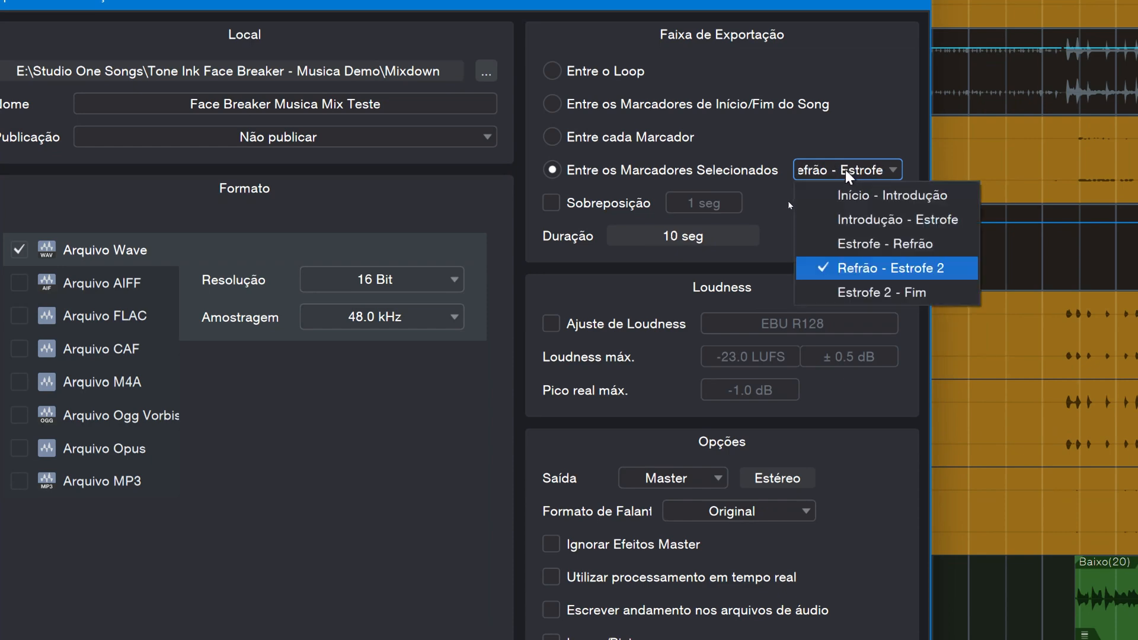
{"action": "left_click", "coordinate": [857, 292]}
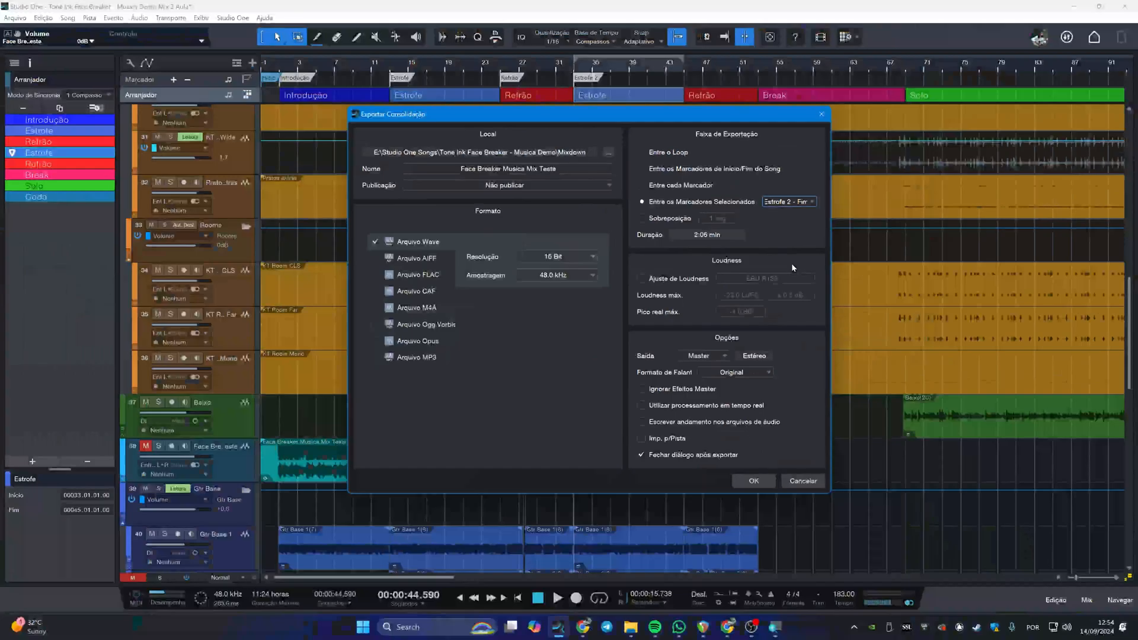